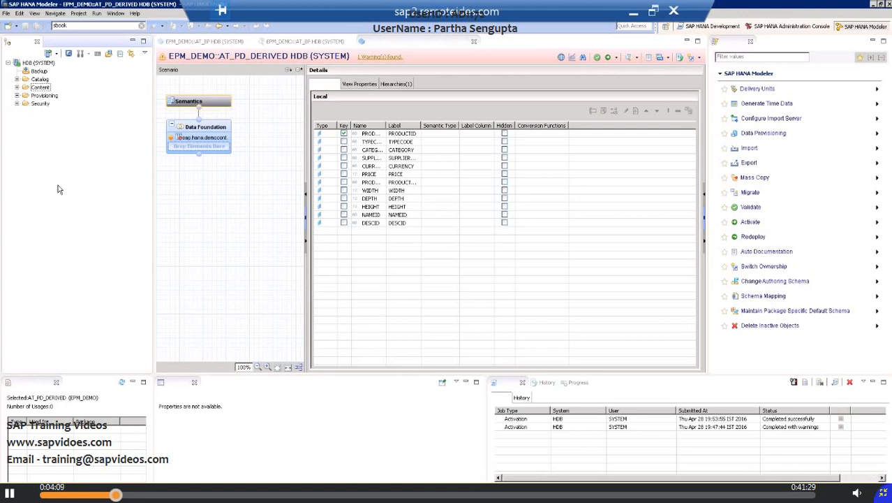
Step: Search the whole system for "At_" and open the AT_PD_DERIVED (EPM_DEMO) attribute view from the model results
left_click(72, 26)
key("BackSpace")
key("BackSpace")
key("BackSpace")
key("BackSpace")
key("BackSpace")
type("At_")
key("Return")
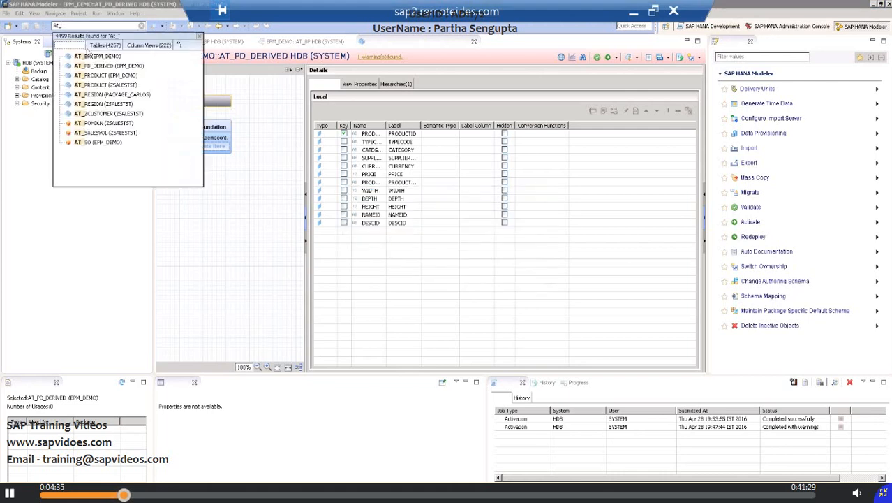
double_click(103, 66)
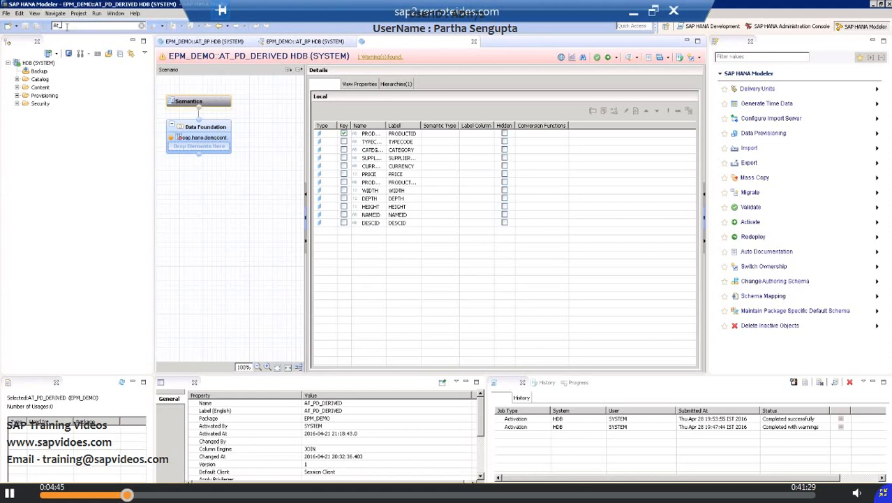
Step: Search the system for "sbook" and open the definition of the SBOOK (SAPABAP1) table from the table results
key("BackSpace")
key("BackSpace")
type("sbook")
key("Return")
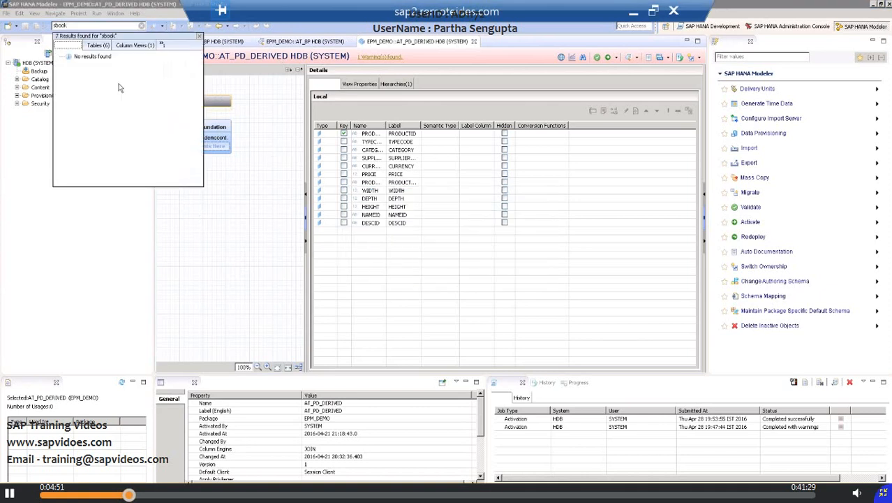
left_click(97, 45)
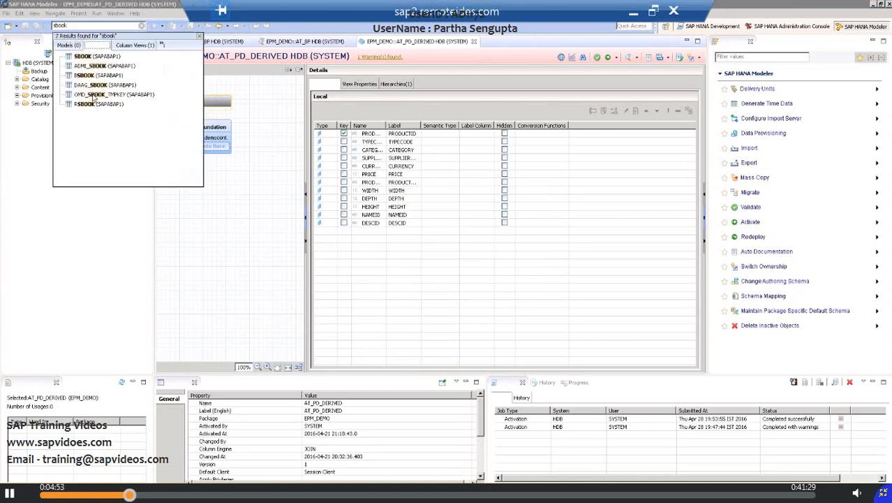
left_click(85, 58)
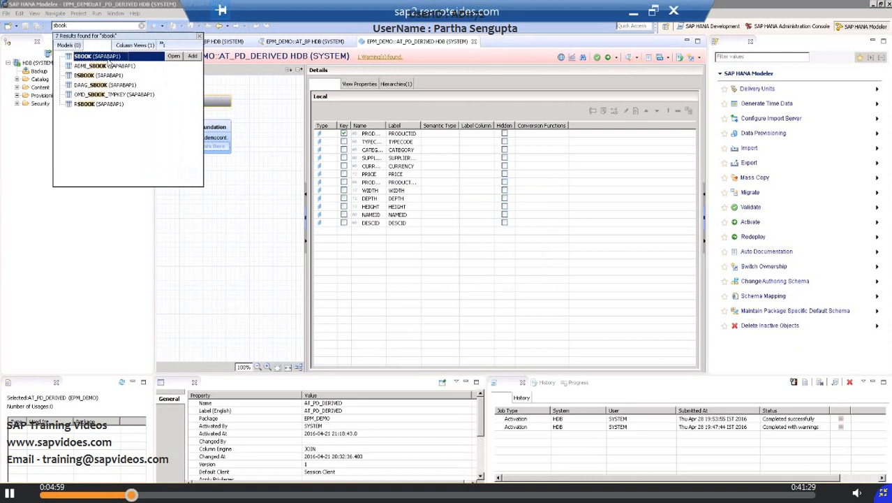
double_click(90, 57)
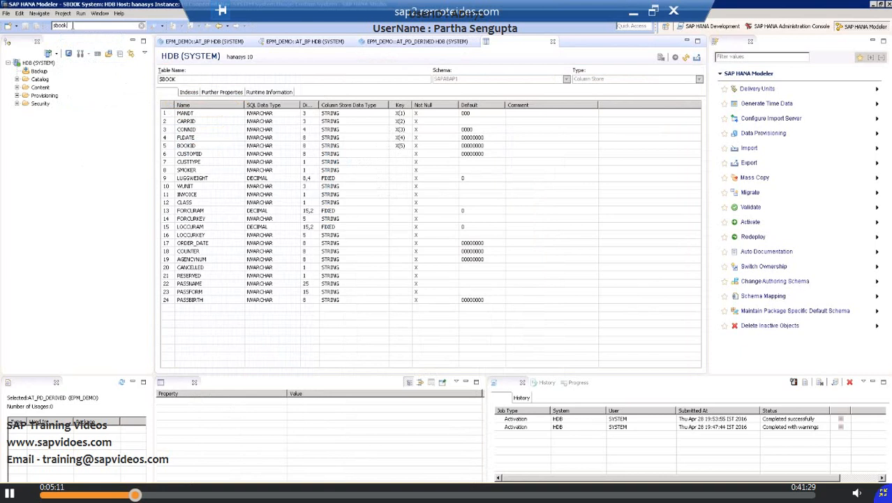
Step: Find objects within the Content folder by the name part "ca" and select CA_CUST_EXA (zabap_hana) among the matches
left_click(41, 88)
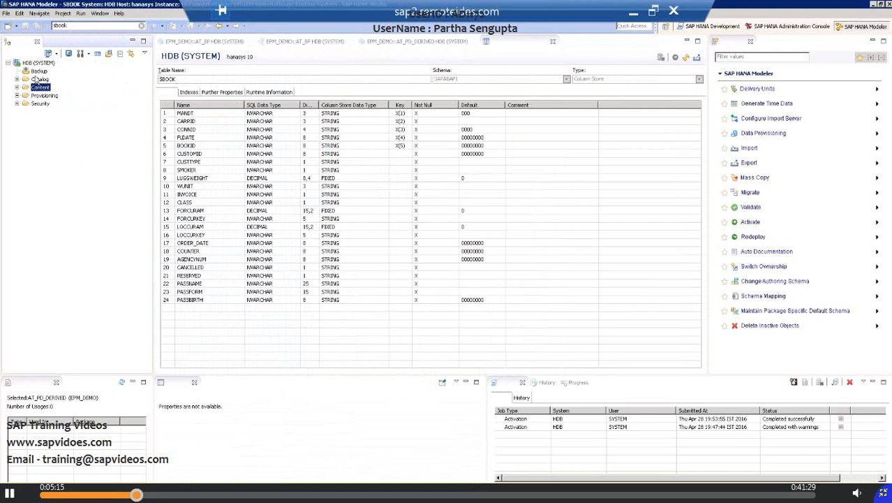
left_click(41, 80)
right_click(44, 83)
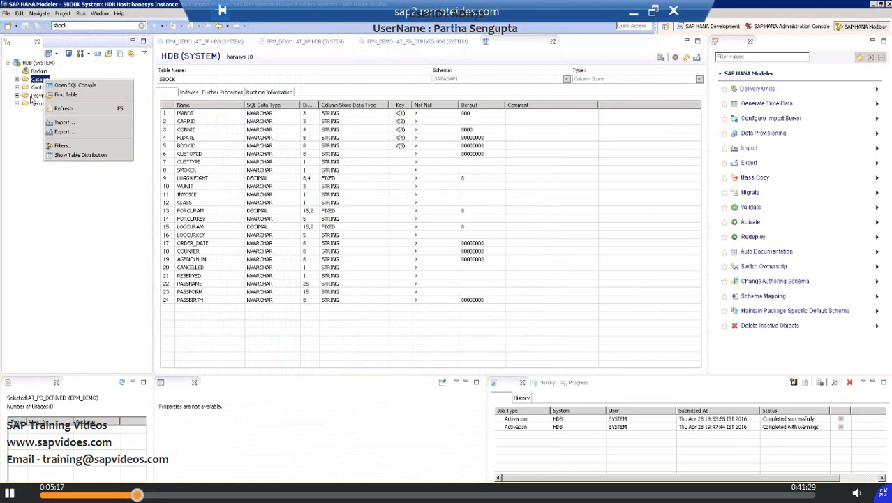
left_click(41, 88)
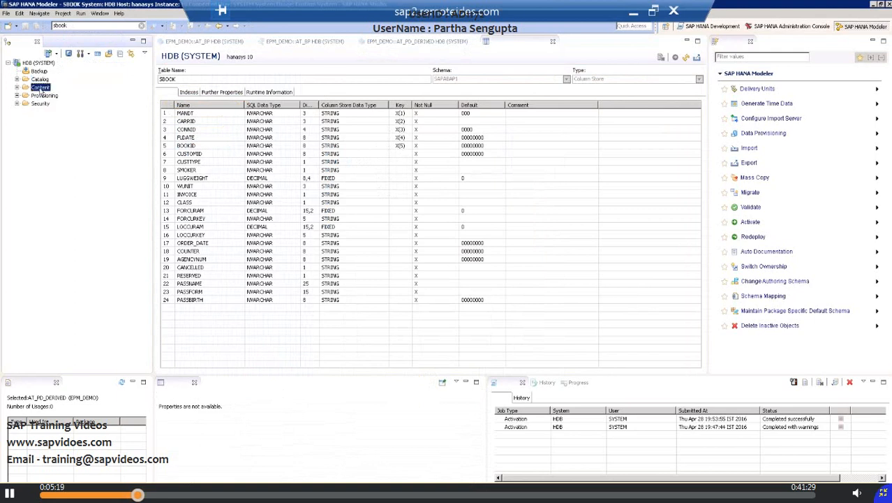
right_click(41, 89)
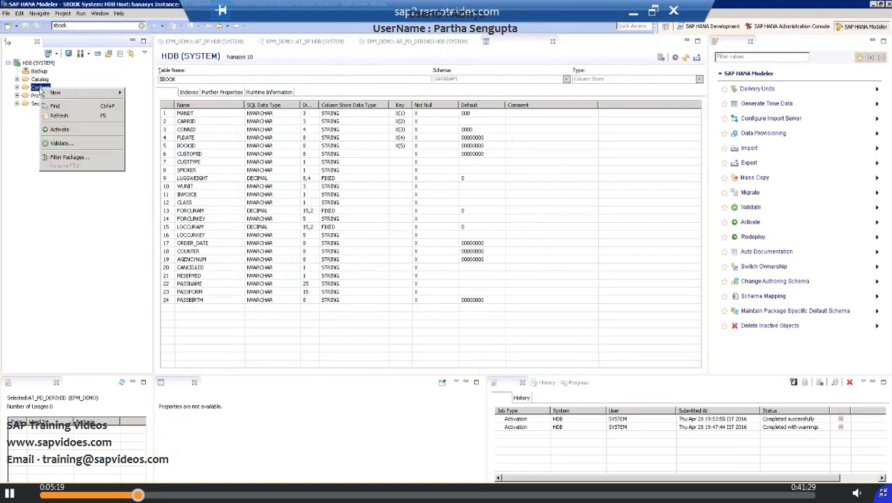
left_click(91, 107)
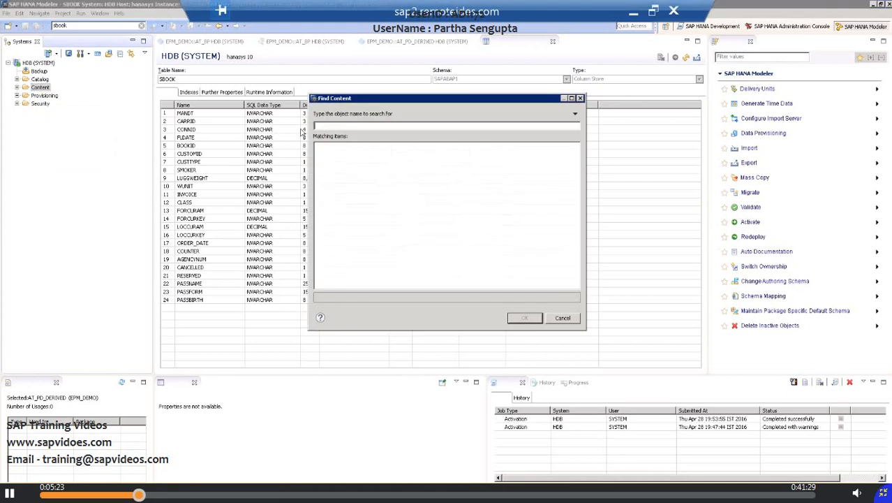
type("ca_")
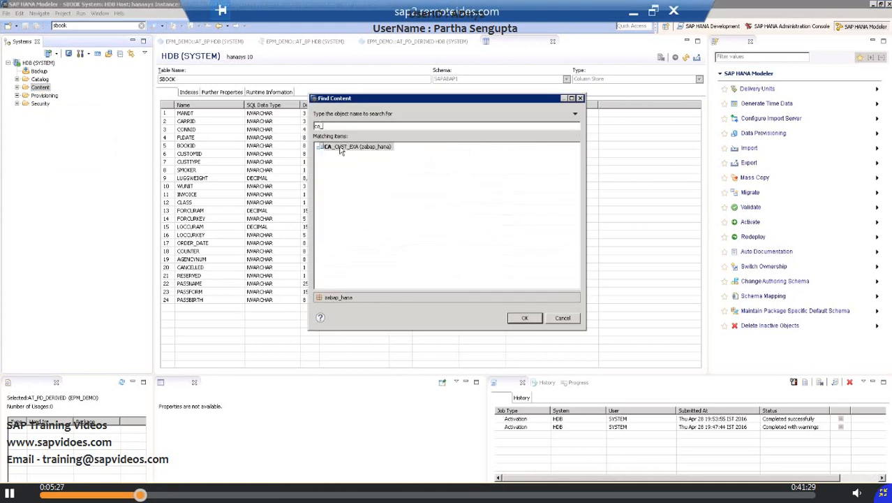
key("BackSpace")
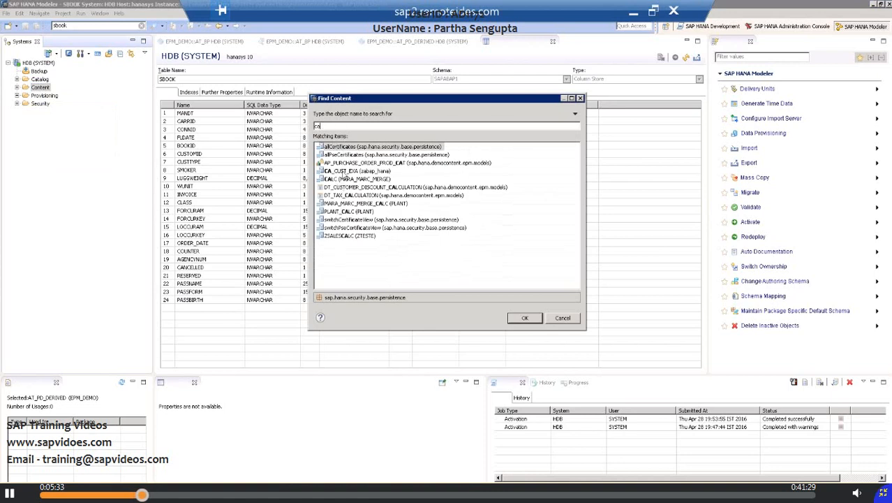
left_click(344, 172)
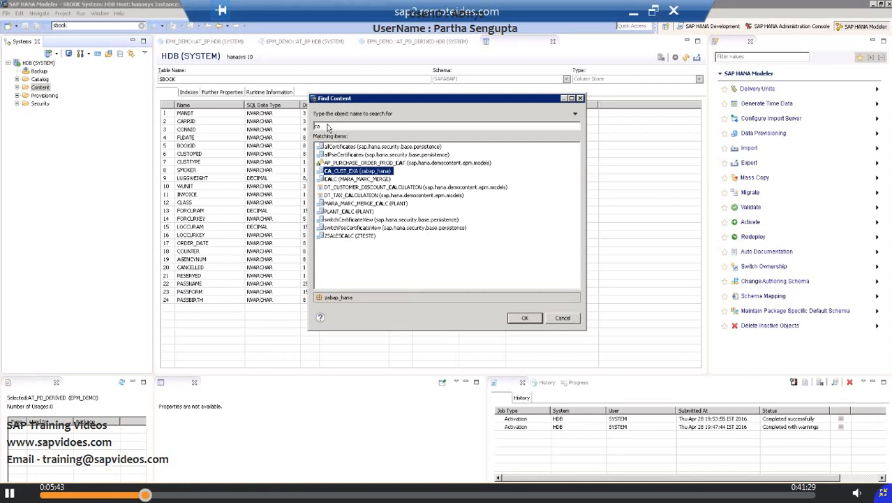
Step: Replace the content search term with "at_" to look for attribute views
left_click(327, 125)
key("BackSpace")
key("BackSpace")
type("at")
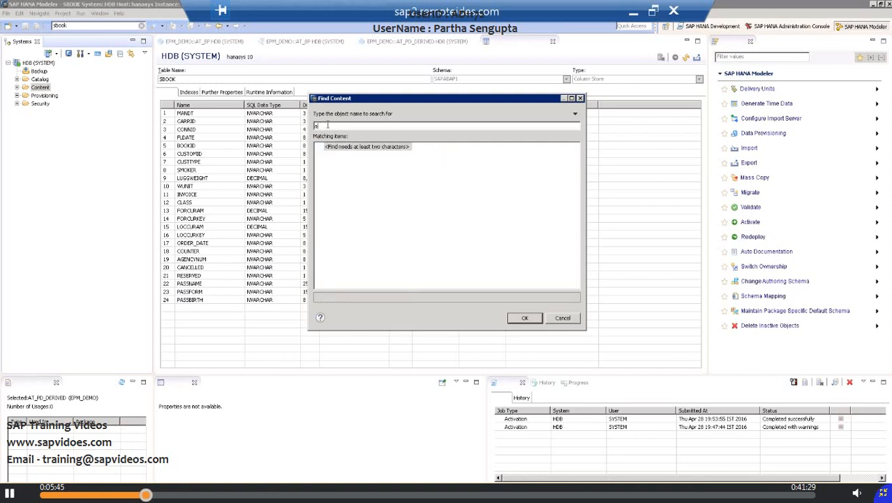
type("_")
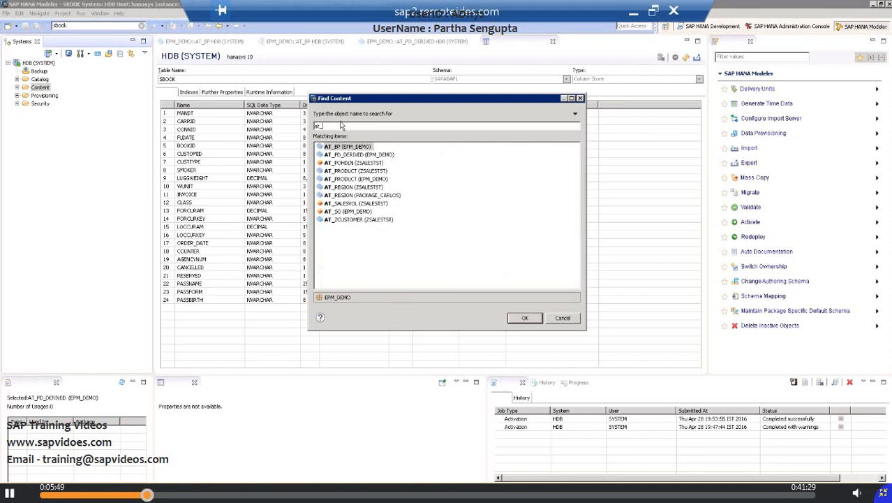
Step: Open the AT_BP (EPM_DEMO) view from the matching items, then save and activate it, agreeing to redeploy the object
double_click(346, 146)
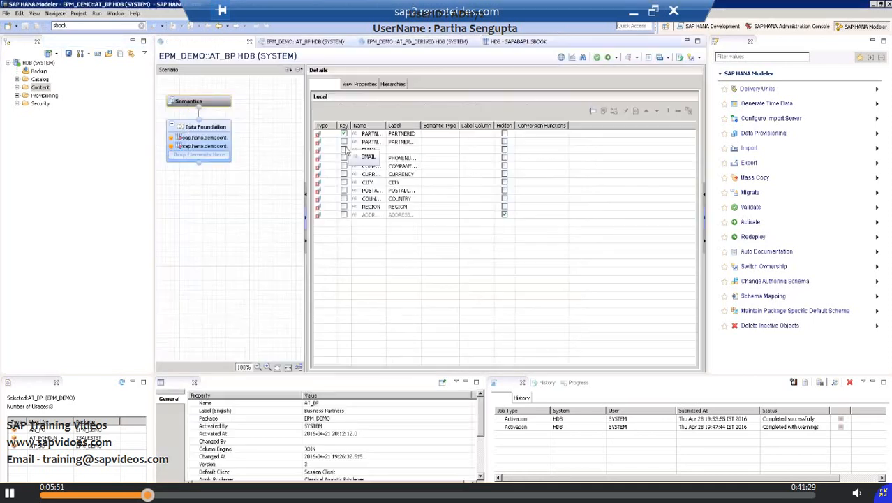
left_click(610, 60)
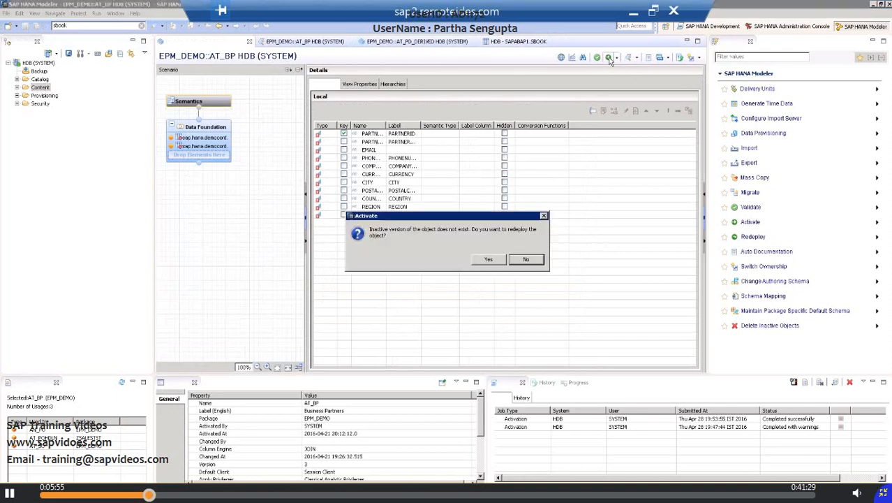
left_click(487, 259)
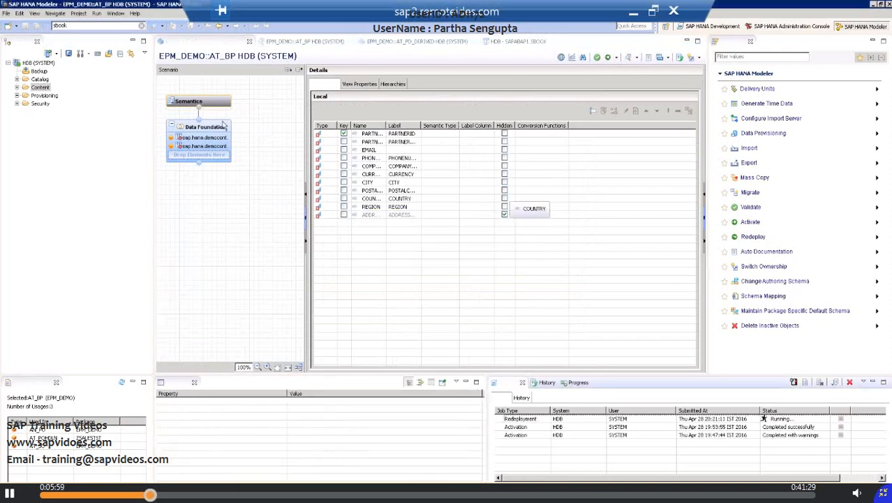
Step: Preview the data of the AT_BP attribute view in the EPM_DEMO package and show its raw data
left_click(17, 87)
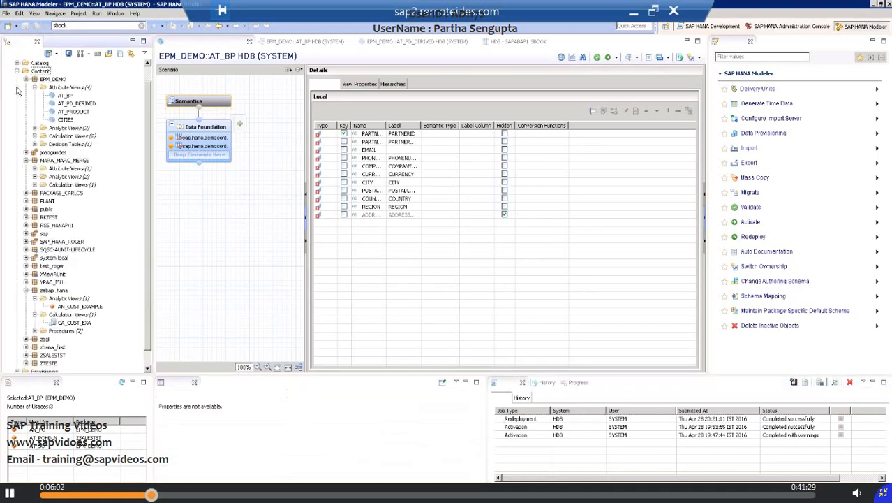
left_click(63, 97)
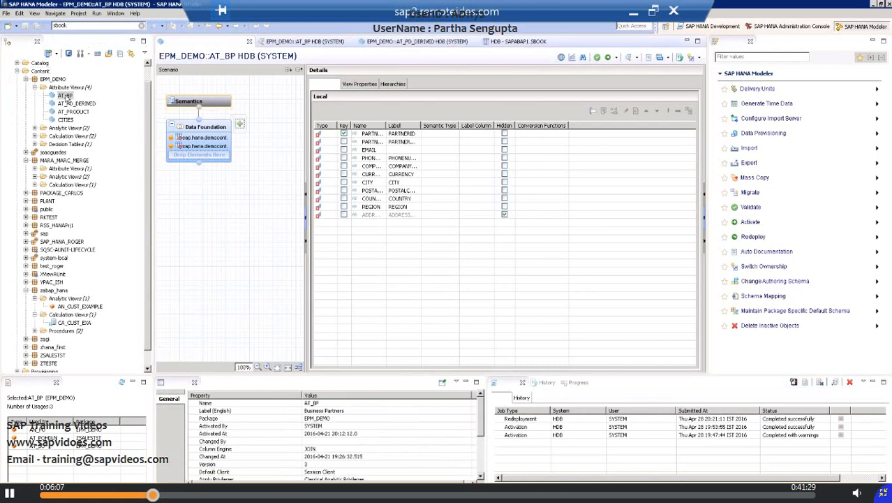
right_click(66, 98)
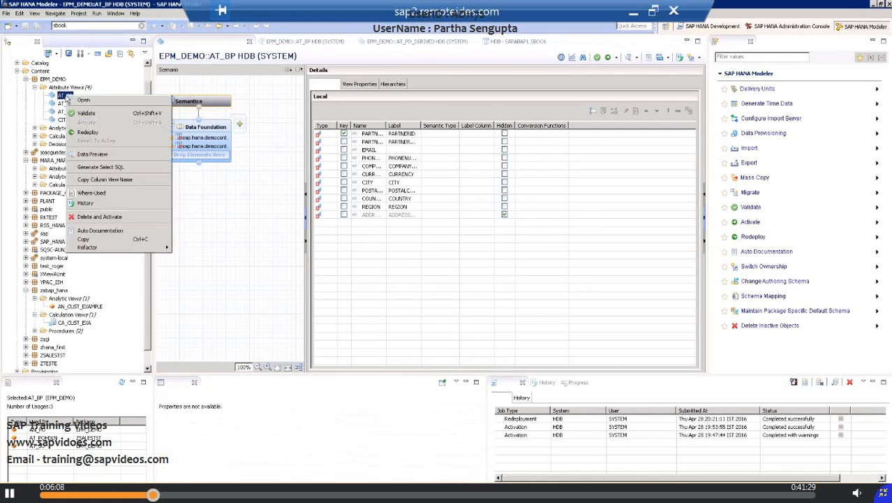
left_click(94, 155)
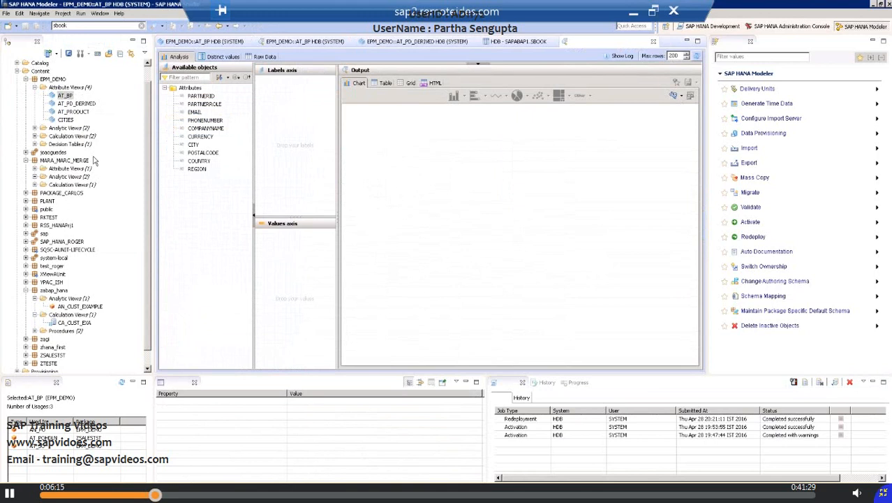
left_click(266, 57)
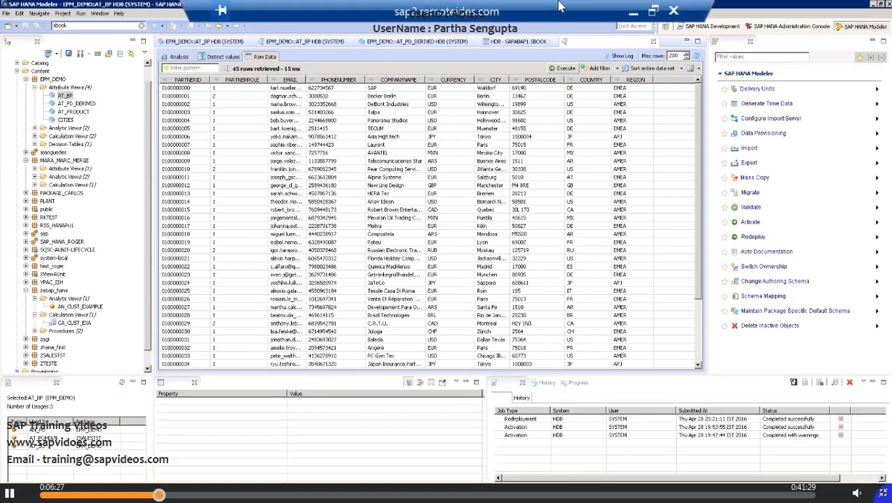
Step: Switch to the ABAP Programming for SAP HANA PDF in Adobe Reader and advance to the HANA Views slide
left_click(633, 13)
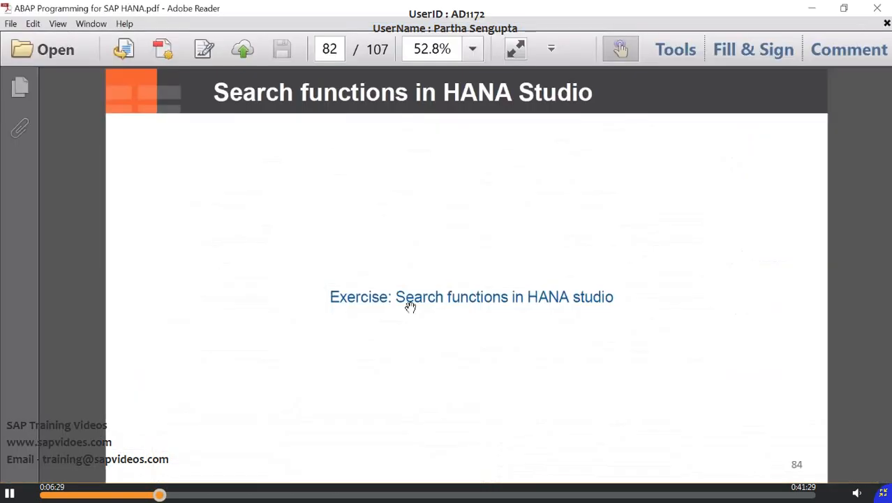
scroll(411, 307, "down", 2)
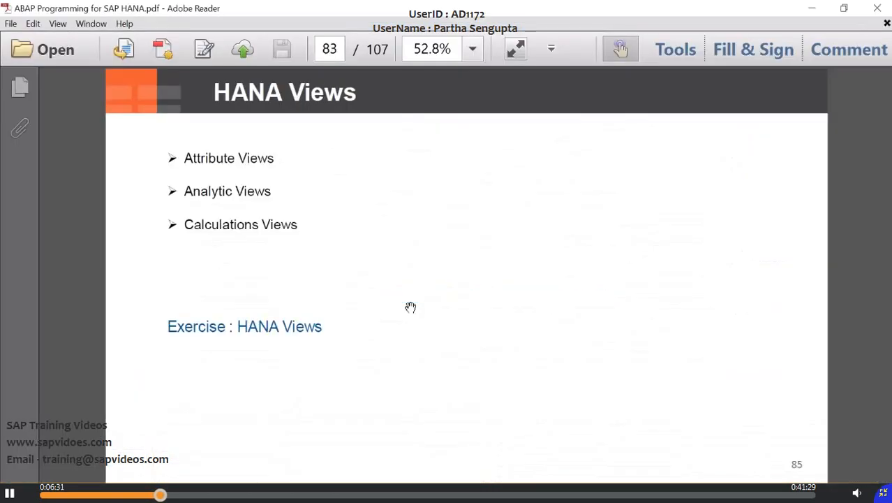
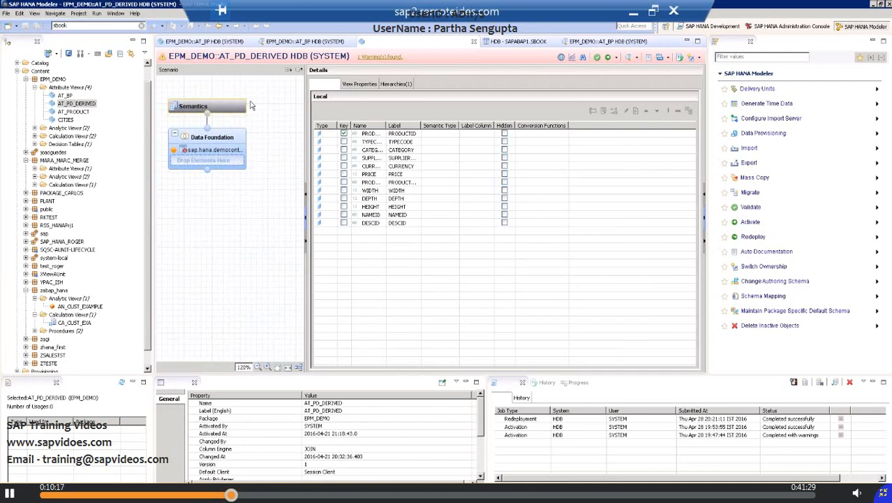
Step: Collapse the expanded EPM_DEMO, MARA_MARC_MERGE and zabap_hana packages in the Content folder so only package names are listed
left_click(17, 72)
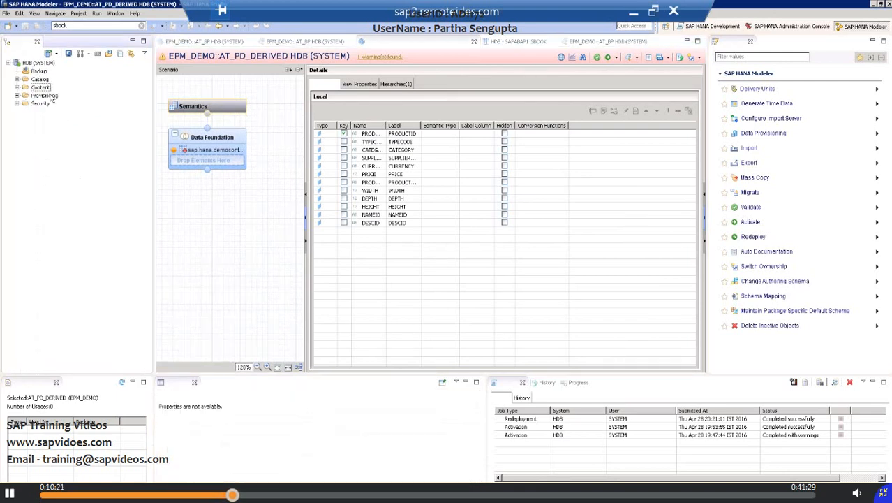
left_click(40, 89)
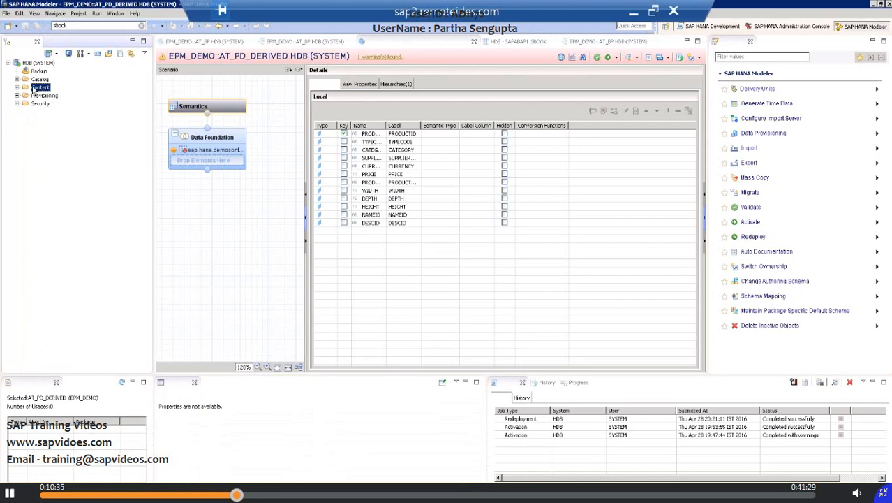
right_click(33, 89)
left_click(17, 88)
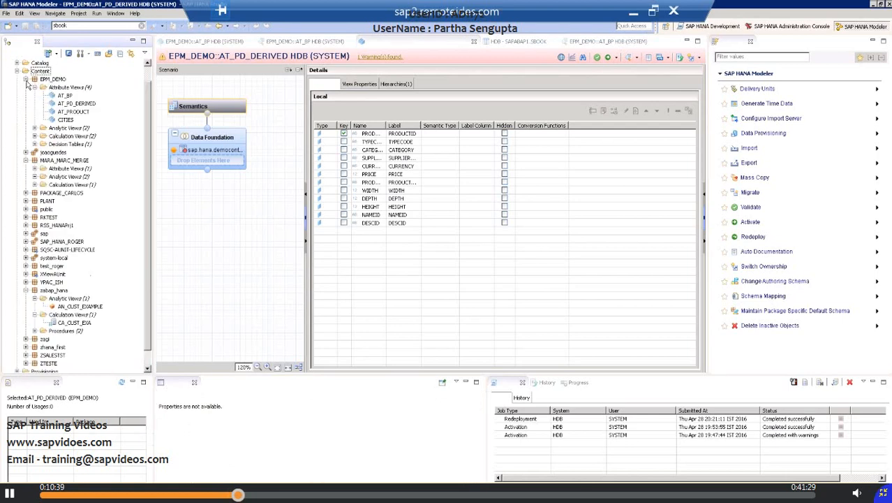
left_click(26, 79)
left_click(26, 111)
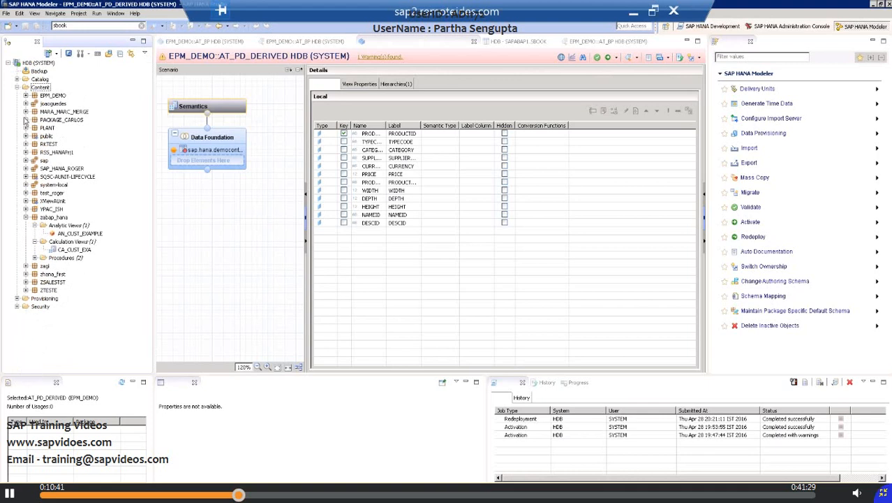
left_click(26, 218)
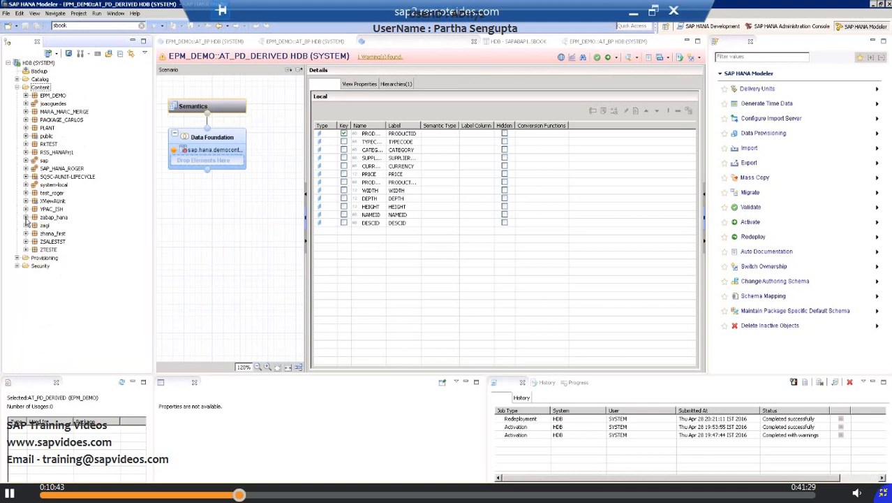
Step: Start a new attribute view in the zabap_hana package with the name AT_EXAMPL and the label AT_EXAMPLE_!
left_click(52, 234)
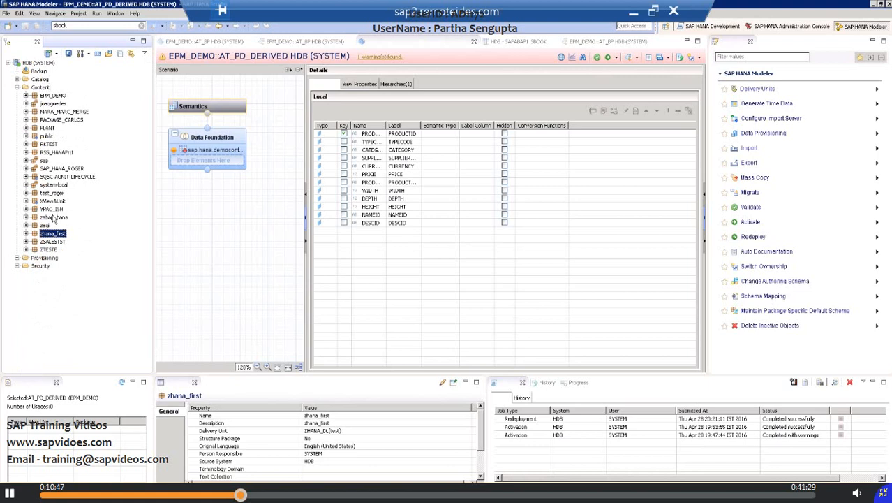
left_click(54, 217)
right_click(54, 218)
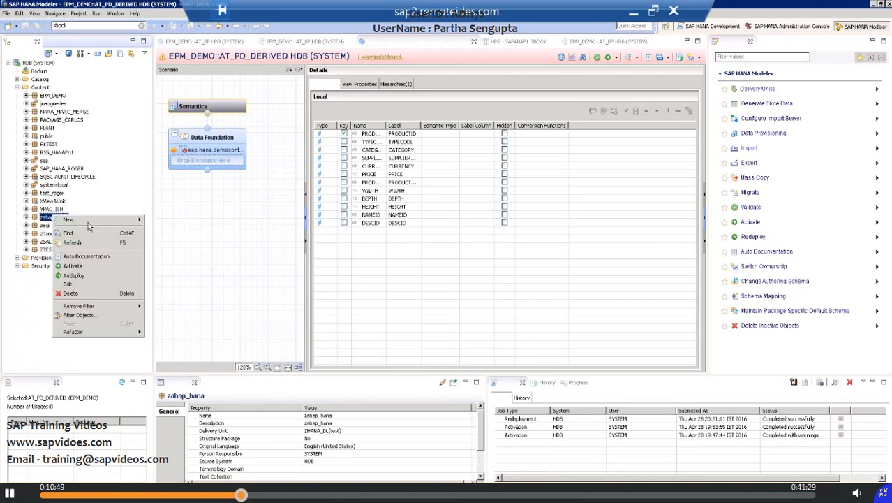
mouse_move(98, 225)
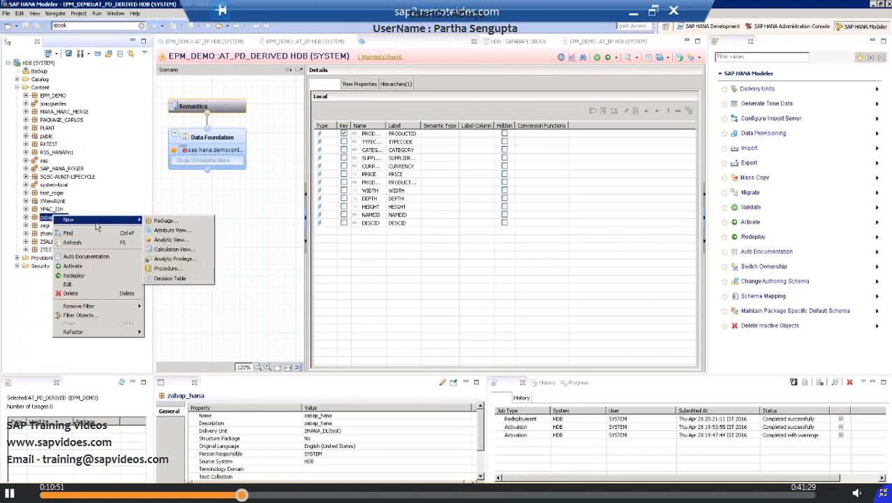
left_click(170, 230)
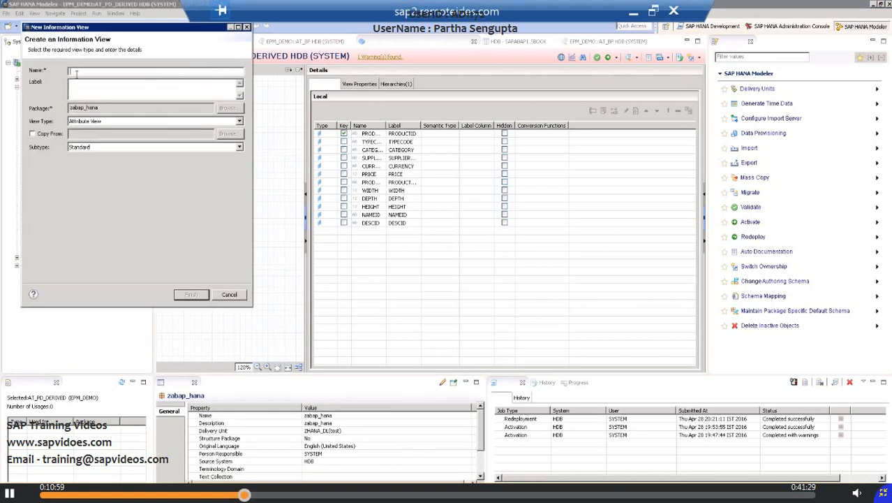
type("AT_EXAMPLE")
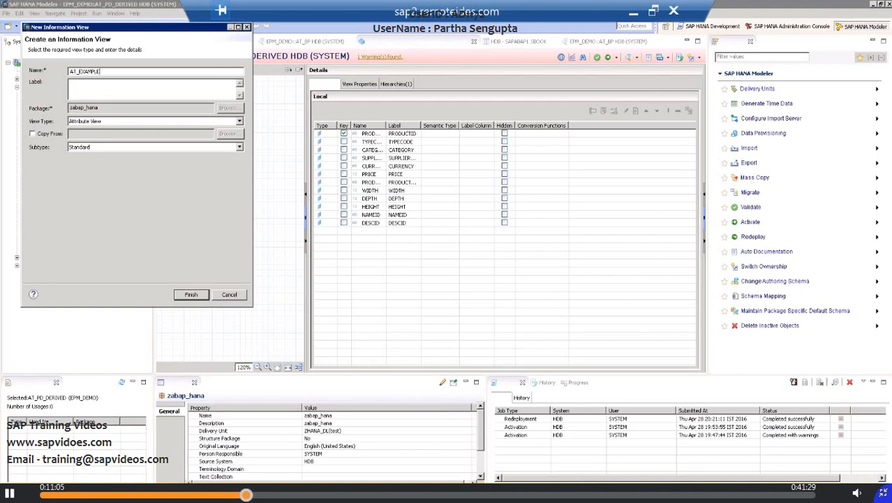
type("_!")
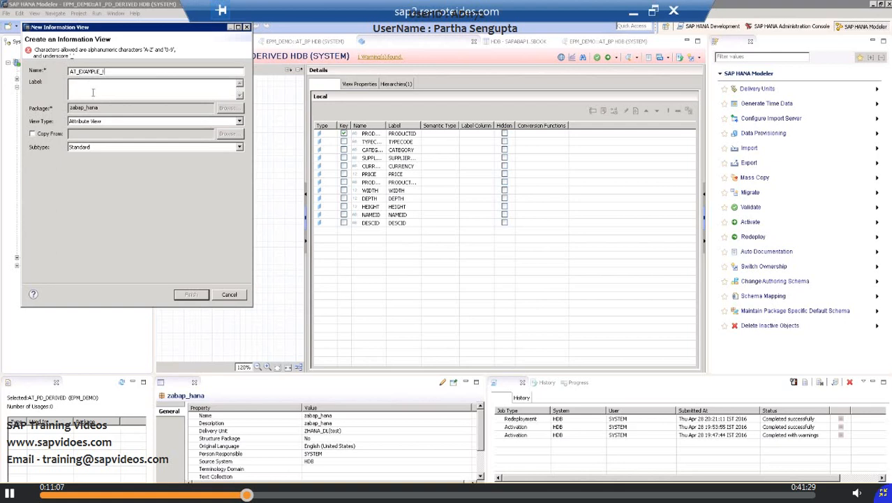
left_click(93, 91)
left_click(117, 71)
key("BackSpace")
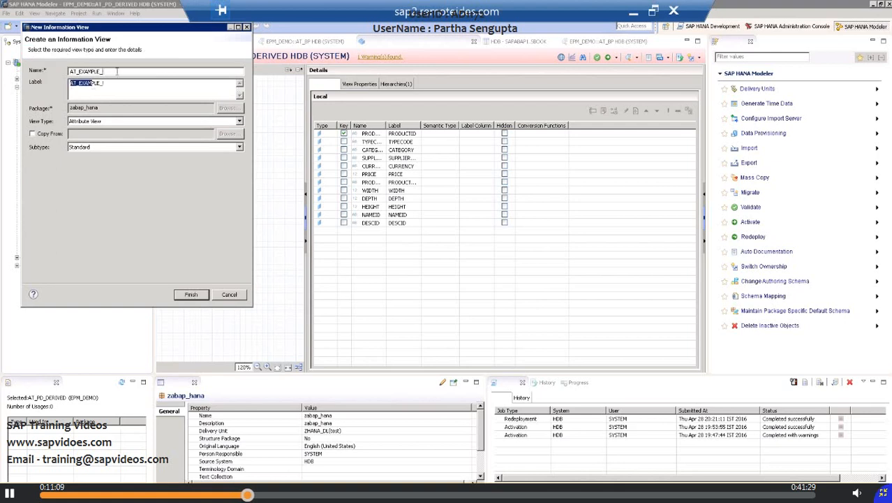
left_click(114, 84)
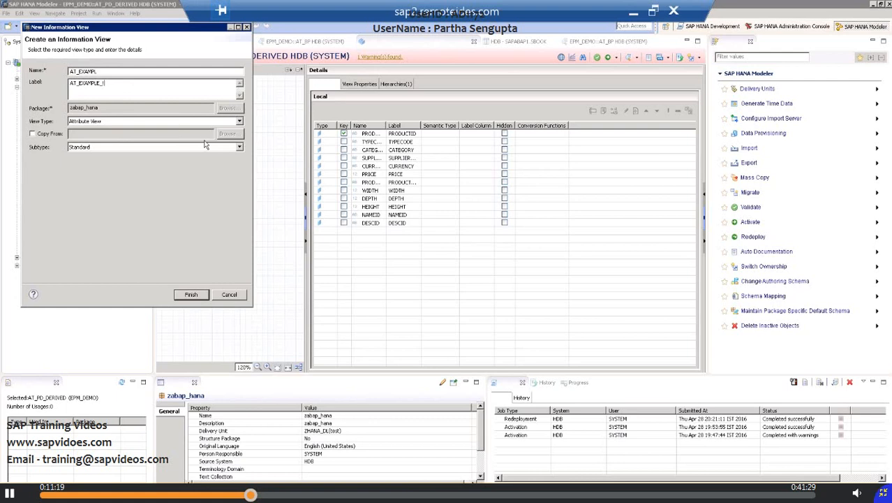
Step: Choose the Standard subtype and finish creating the attribute view
left_click(239, 148)
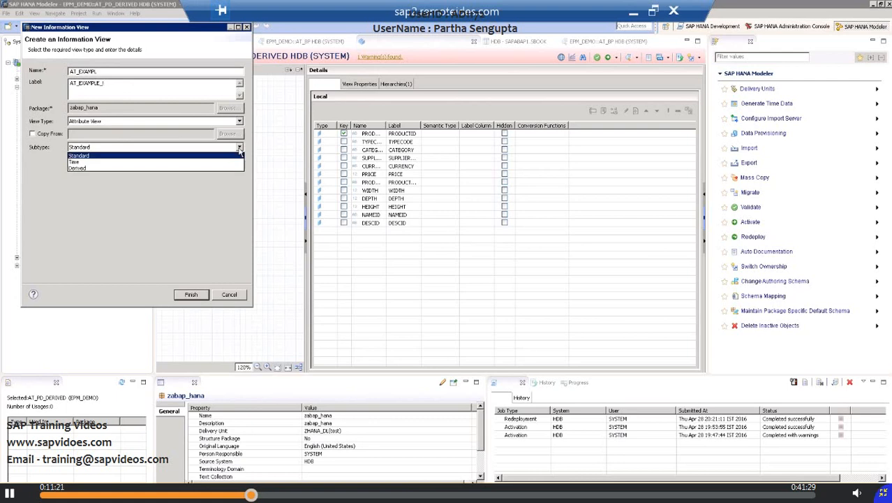
left_click(236, 155)
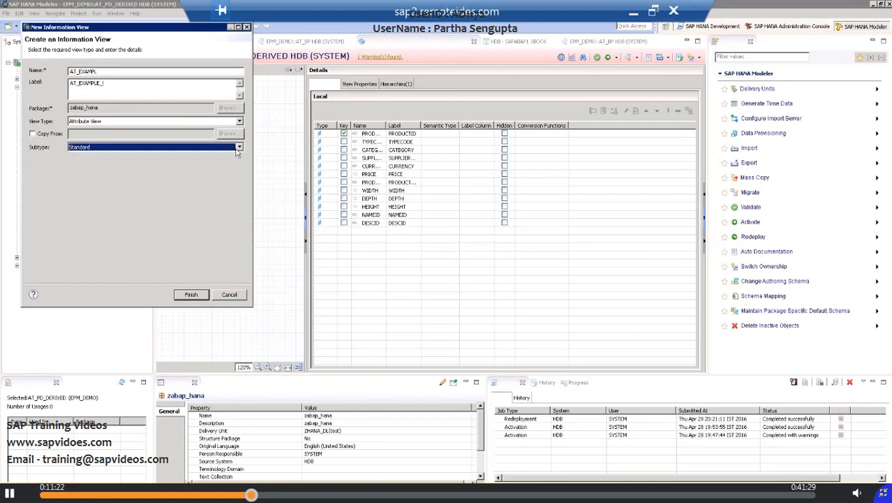
left_click(193, 296)
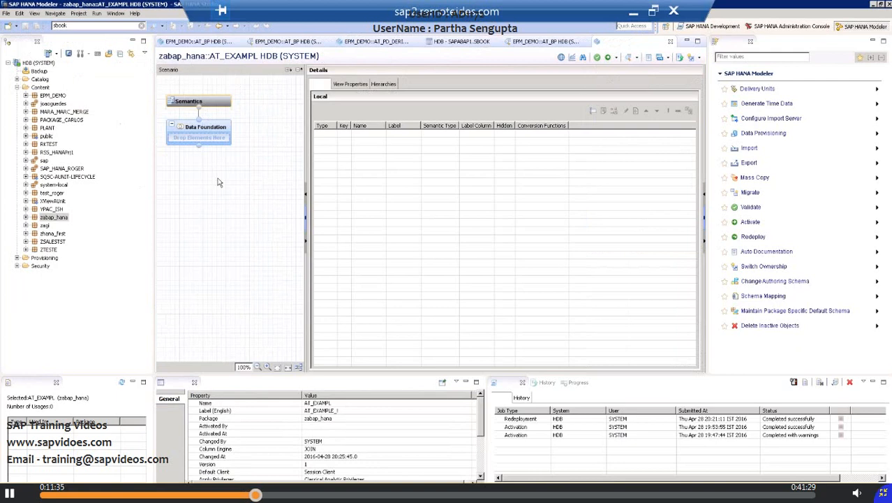
Step: Search for "Sflight" and add the SFLIGHT (SAPABAP1) table to the Data Foundation of the new view
scroll(219, 182, "up", 4)
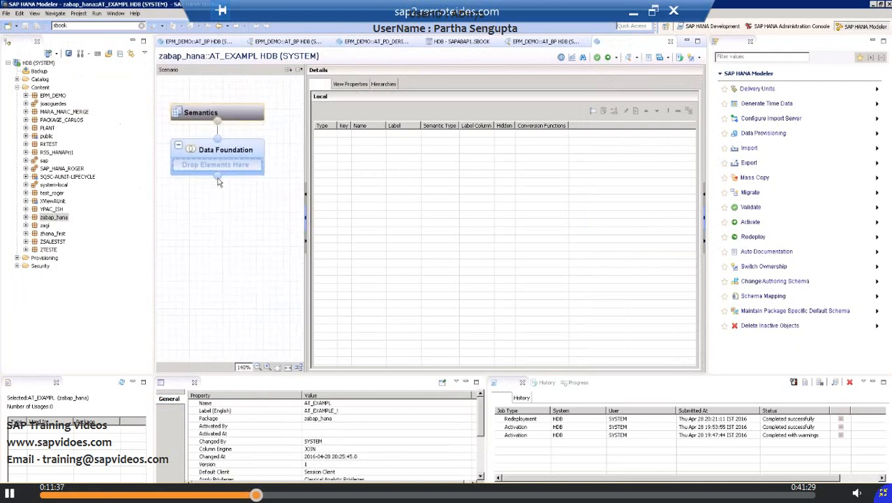
scroll(218, 182, "up", 3)
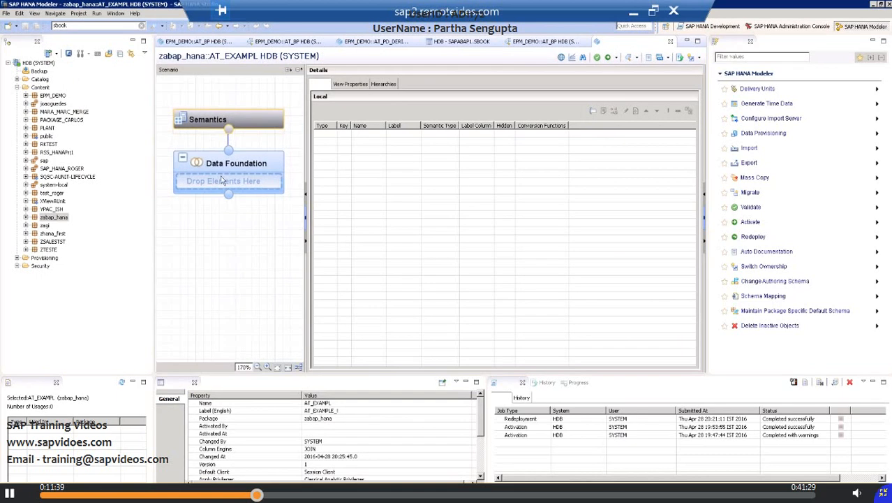
left_click(252, 168)
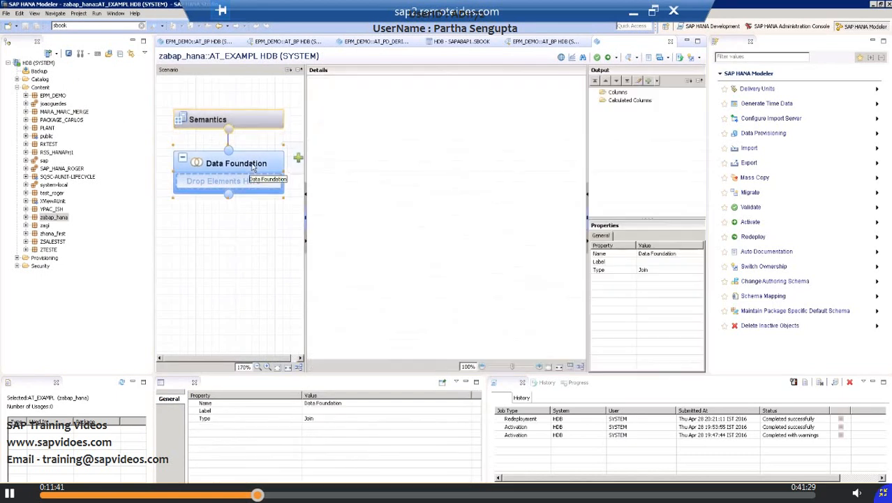
right_click(254, 168)
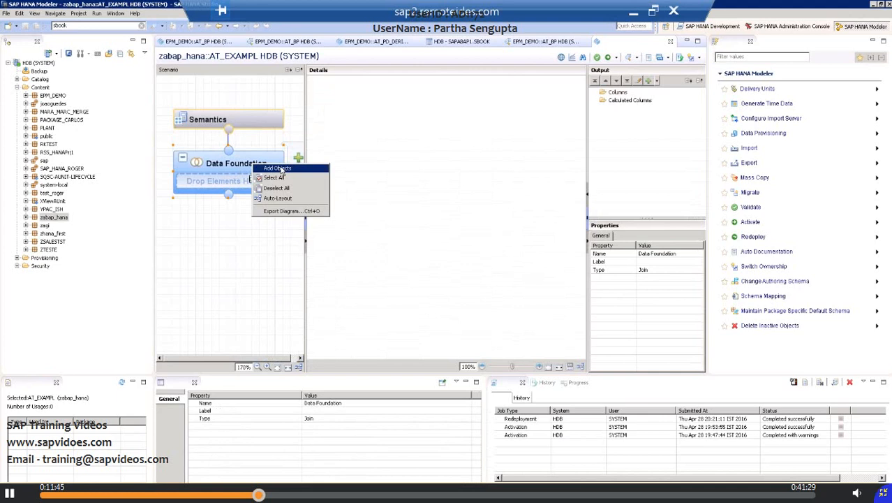
left_click(278, 168)
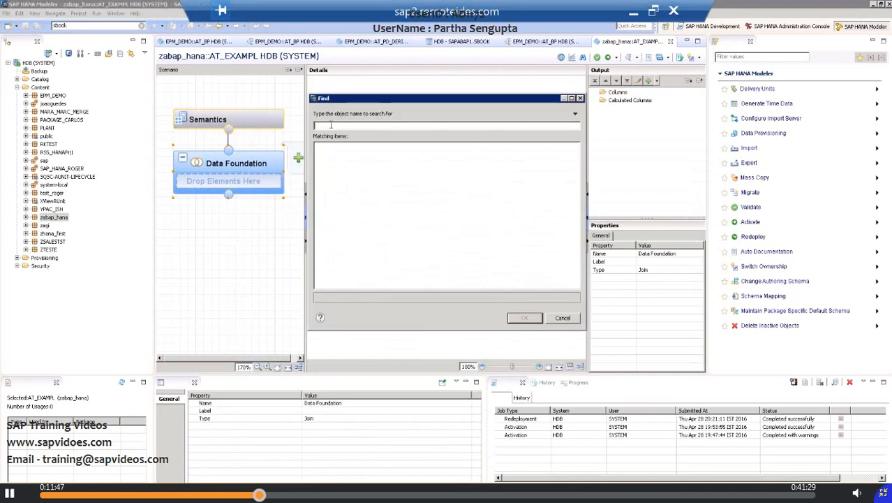
type("s")
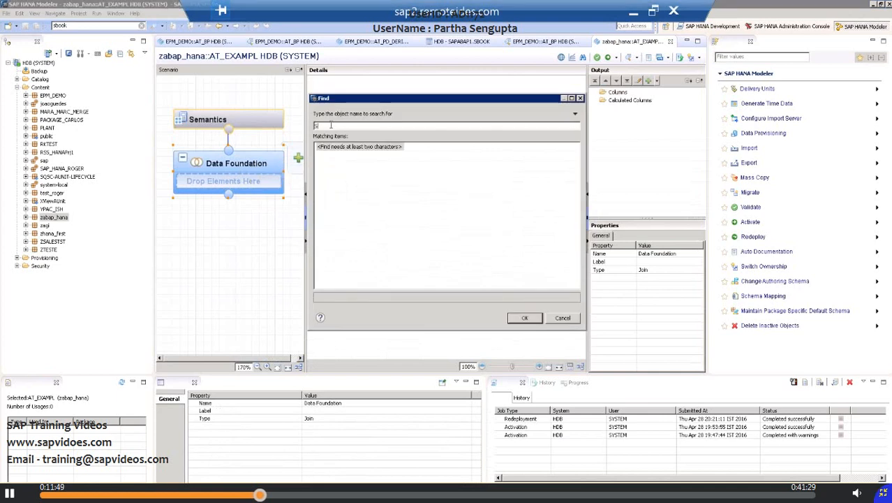
type("boo")
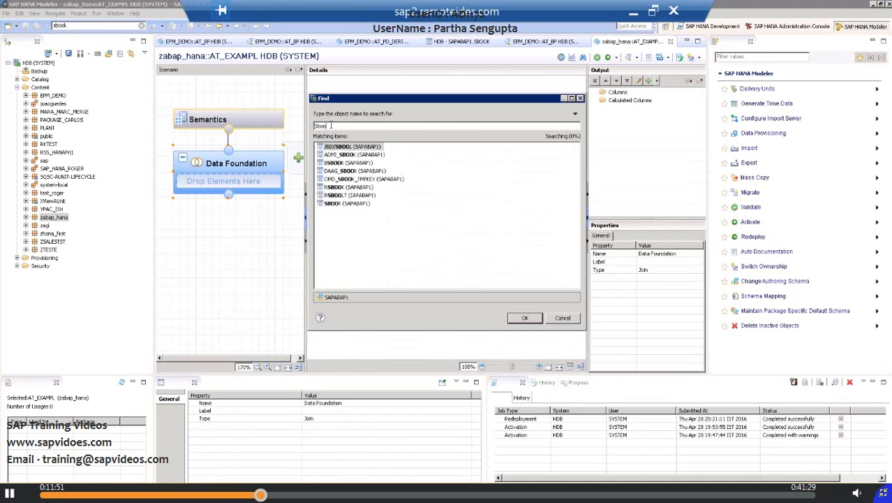
key("BackSpace")
key("BackSpace")
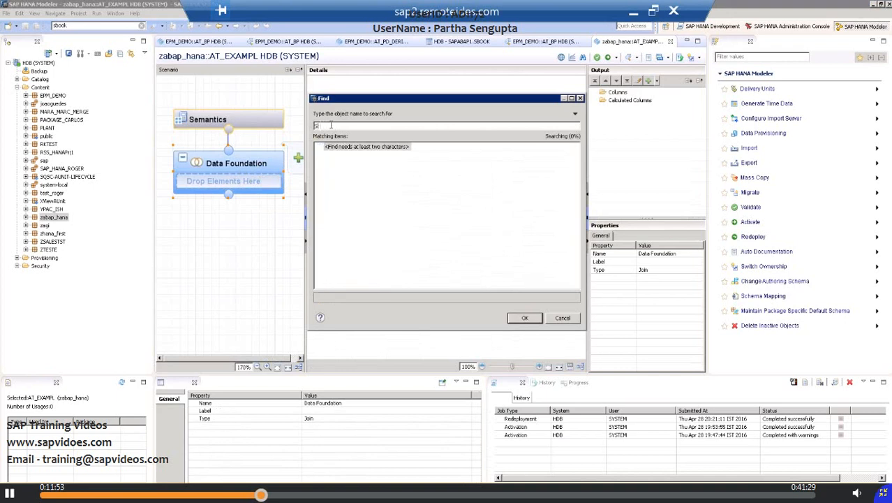
type("Flight")
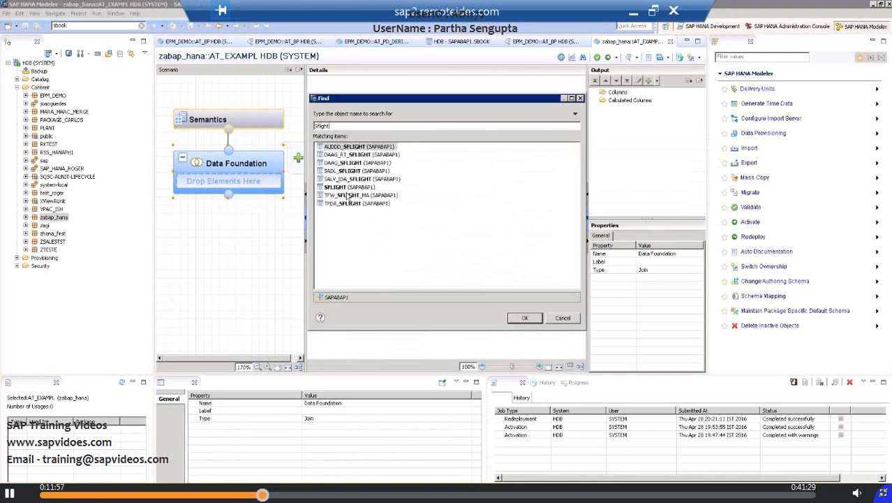
left_click(343, 189)
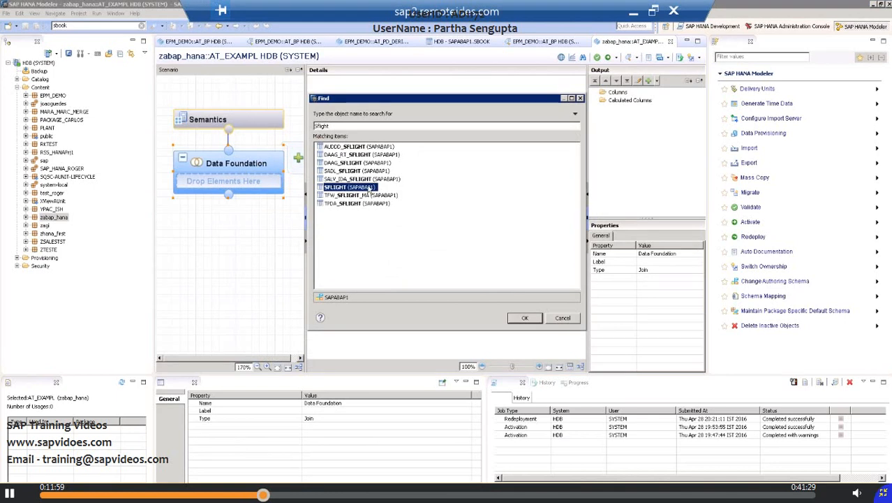
double_click(376, 191)
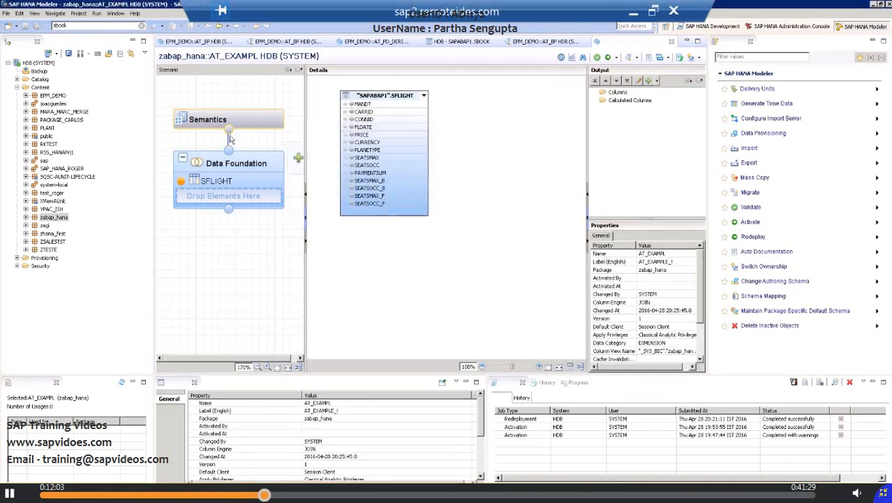
Step: Search for "sbook" and add the SBOOK (SAPABAP1) table to the Data Foundation alongside SFLIGHT
left_click(235, 180)
right_click(233, 178)
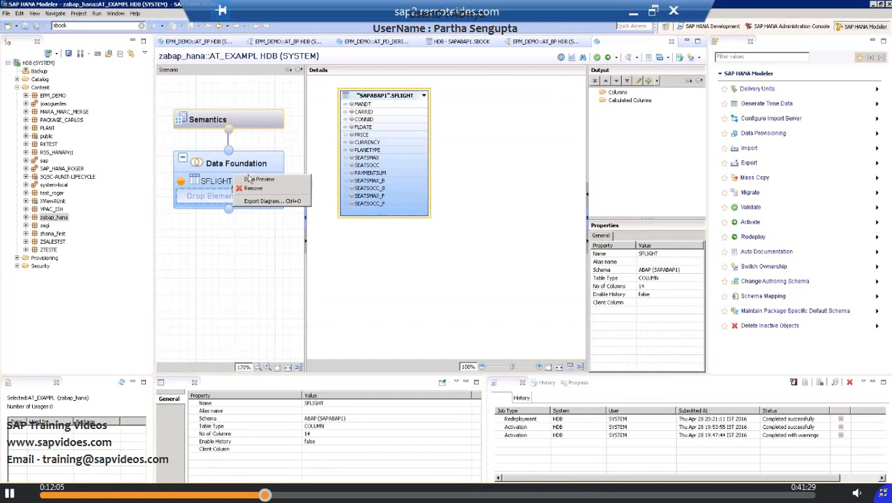
key("Escape")
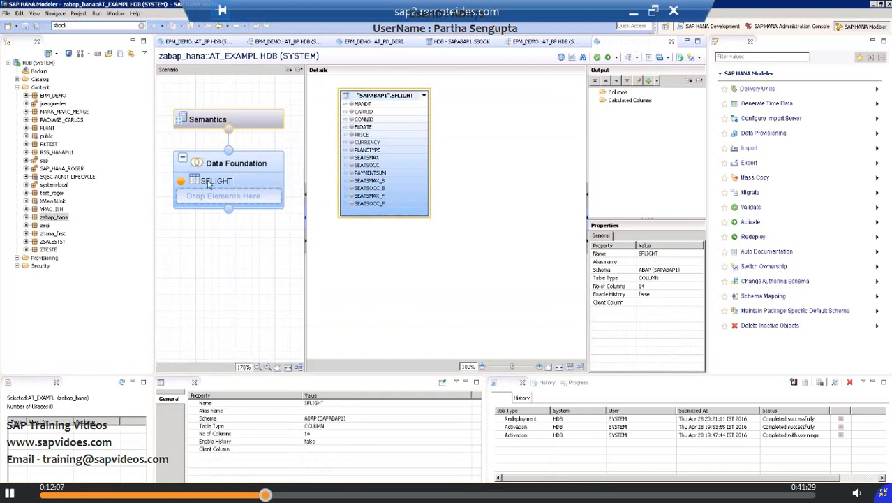
left_click(262, 167)
right_click(262, 164)
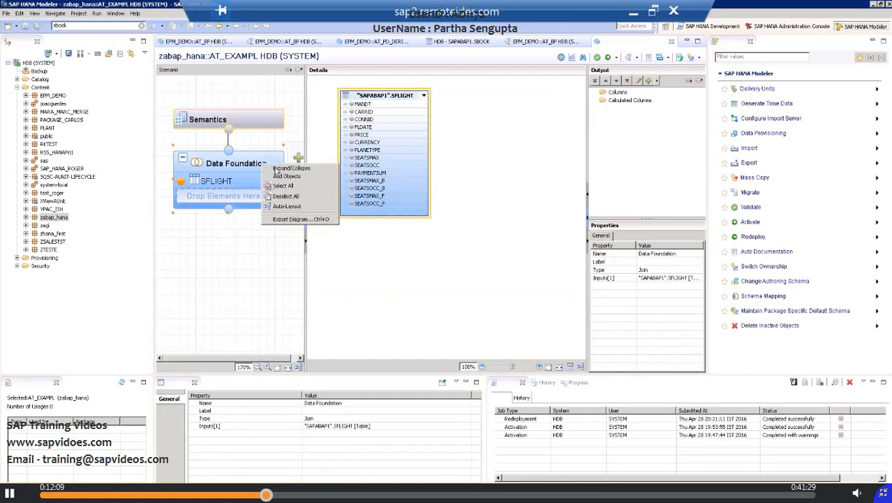
key("Escape")
left_click(298, 158)
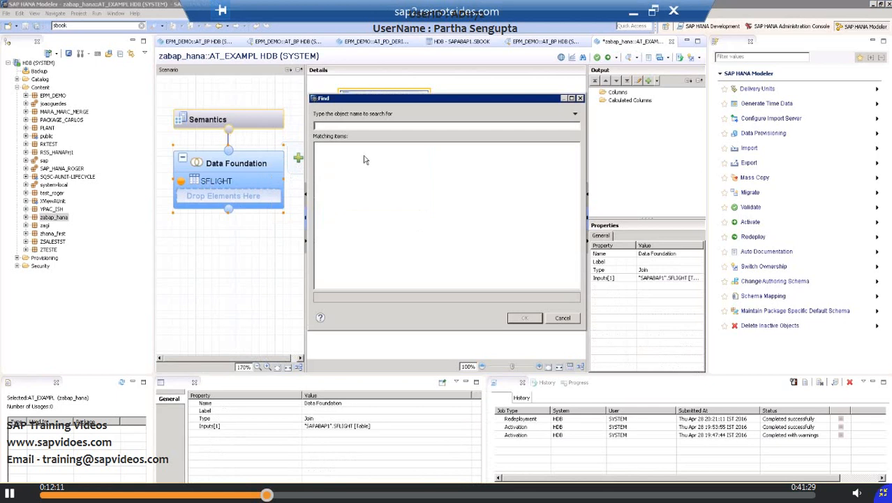
type("sbook")
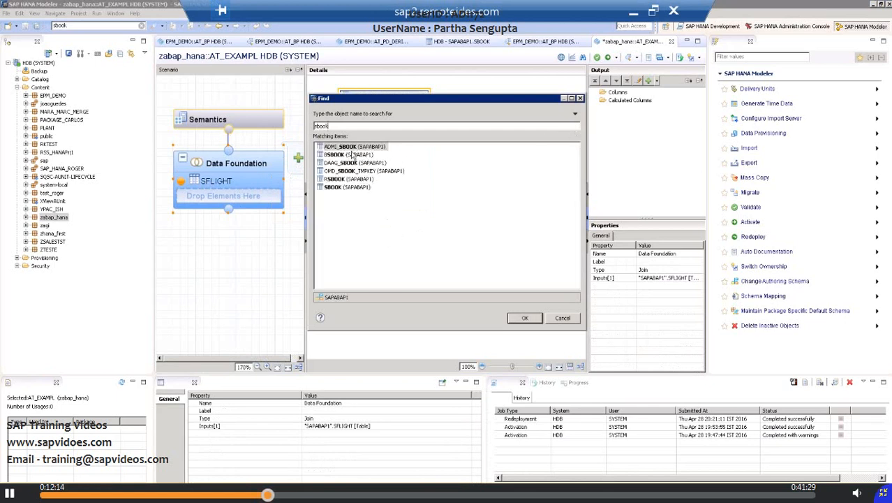
double_click(343, 188)
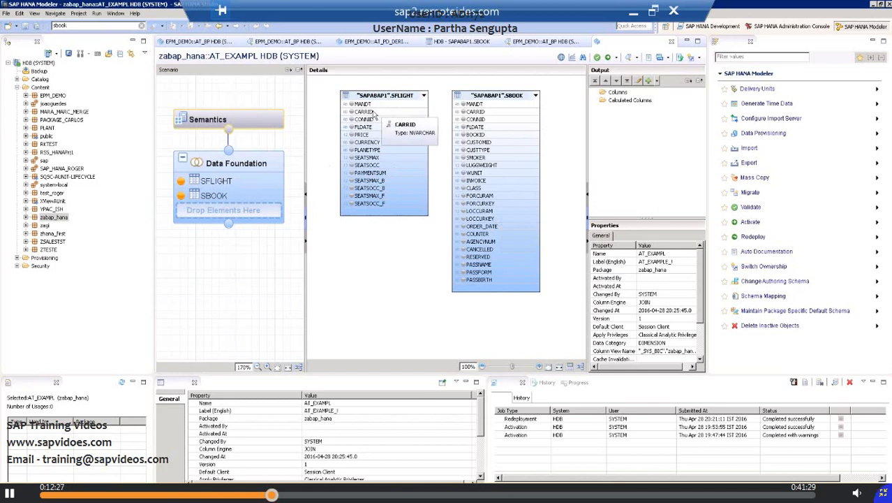
Step: Join the CARRID column of SFLIGHT to the CARRID column of SBOOK
left_click_drag(374, 114, 462, 113)
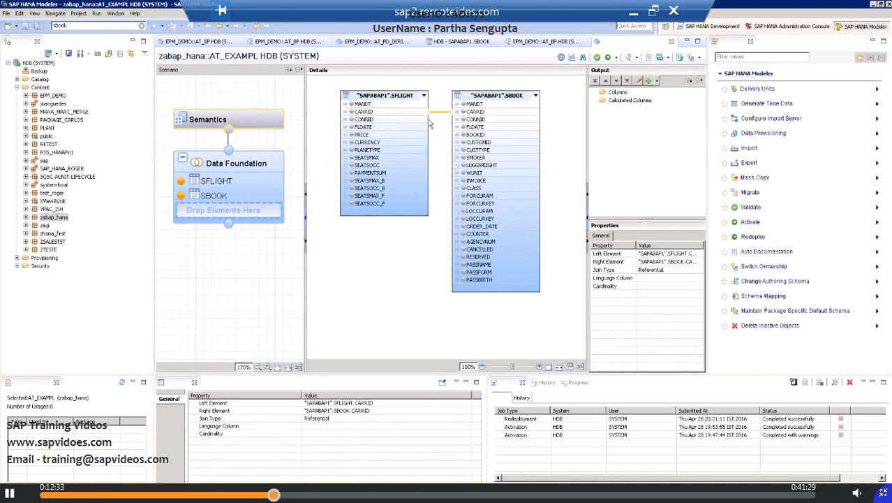
Step: Try to link the CONNID column of SFLIGHT to the CONNID column of SBOOK
left_click(429, 124)
left_click_drag(430, 123, 454, 123)
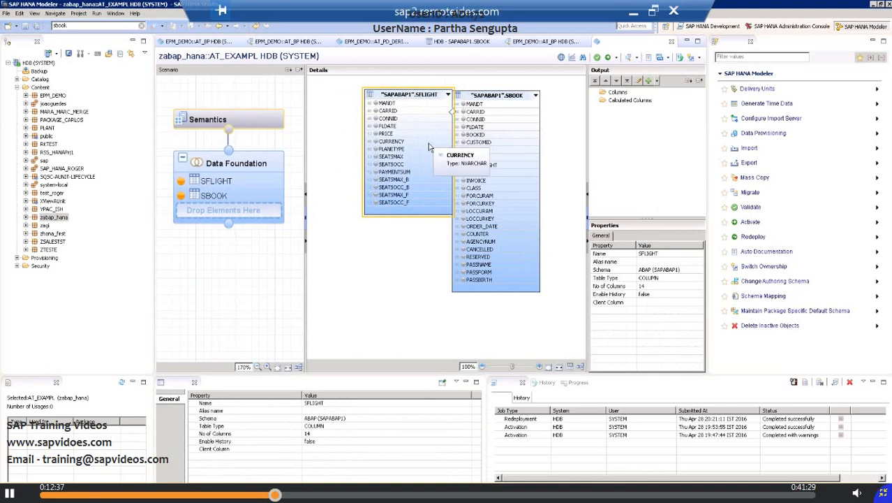
left_click(422, 195)
left_click(359, 188)
left_click(388, 249)
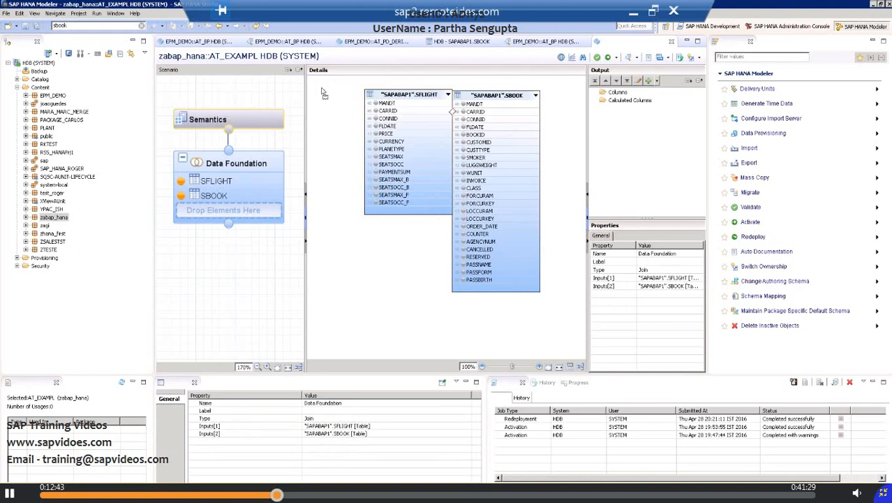
left_click_drag(388, 94, 330, 86)
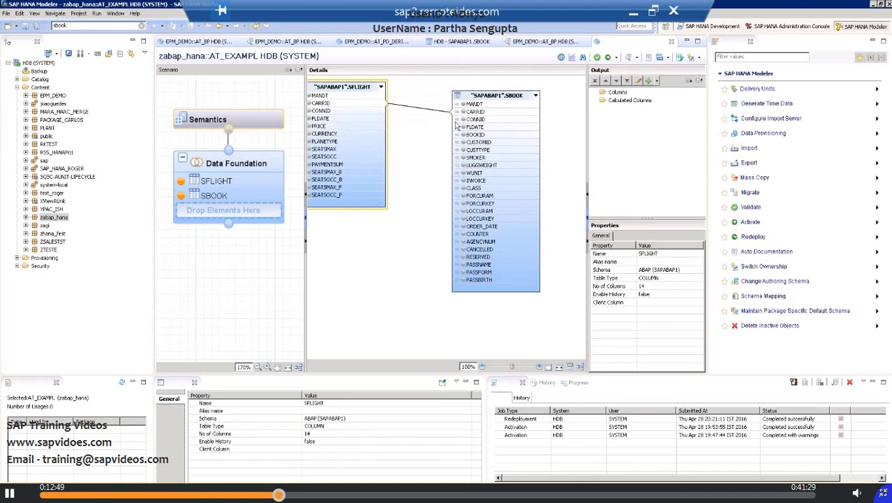
left_click(354, 111)
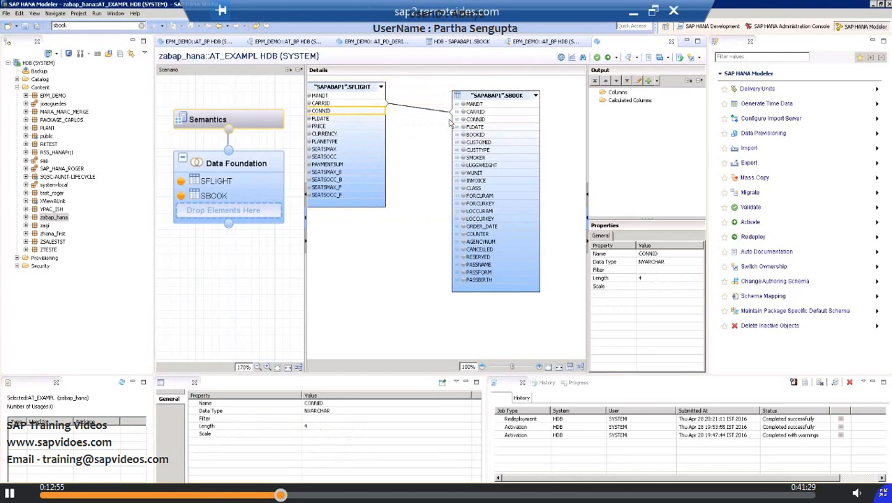
left_click(400, 170)
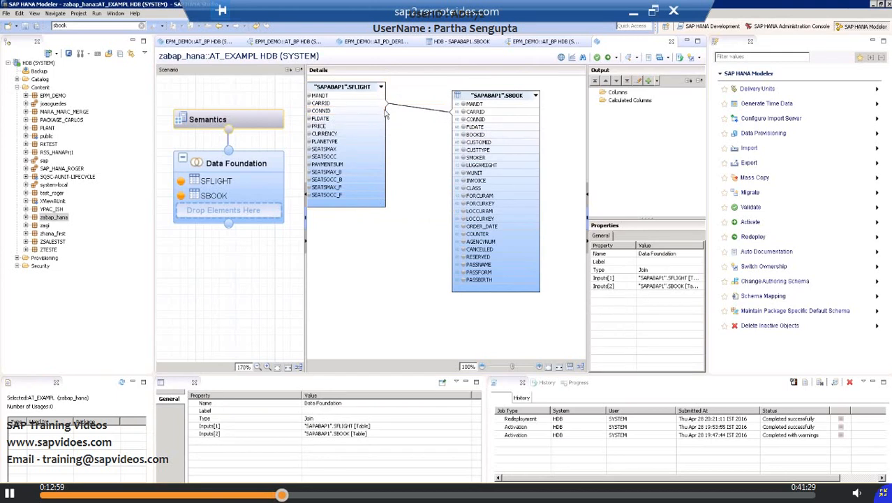
left_click_drag(384, 112, 456, 124)
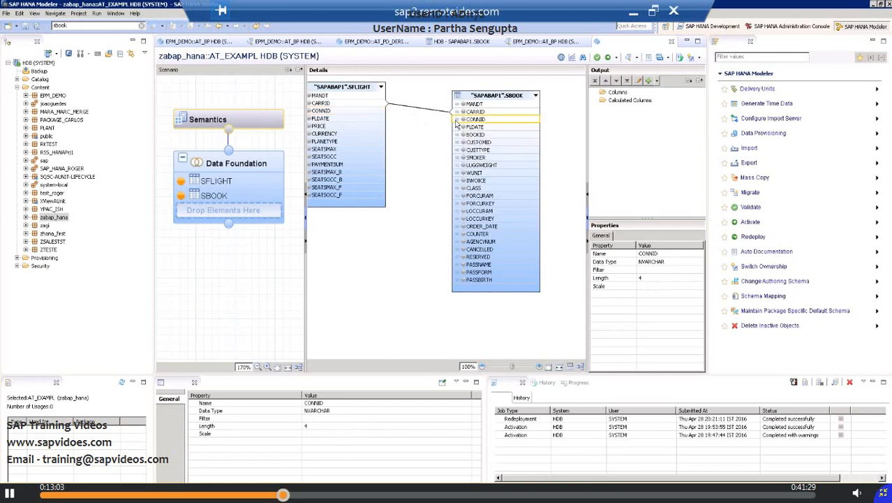
left_click(431, 160)
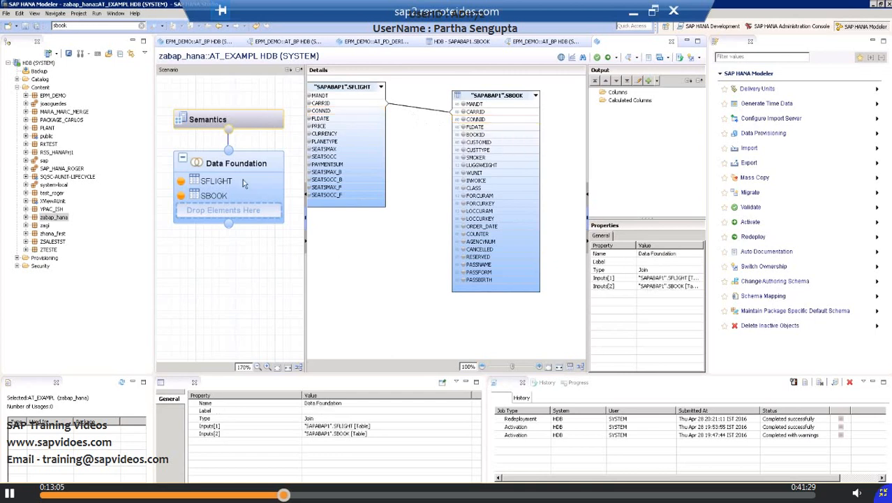
Step: Move the SFLIGHT table fully back into view beside SBOOK and select its CARRID, CONNID and CURRENCY columns in turn
left_click(353, 134)
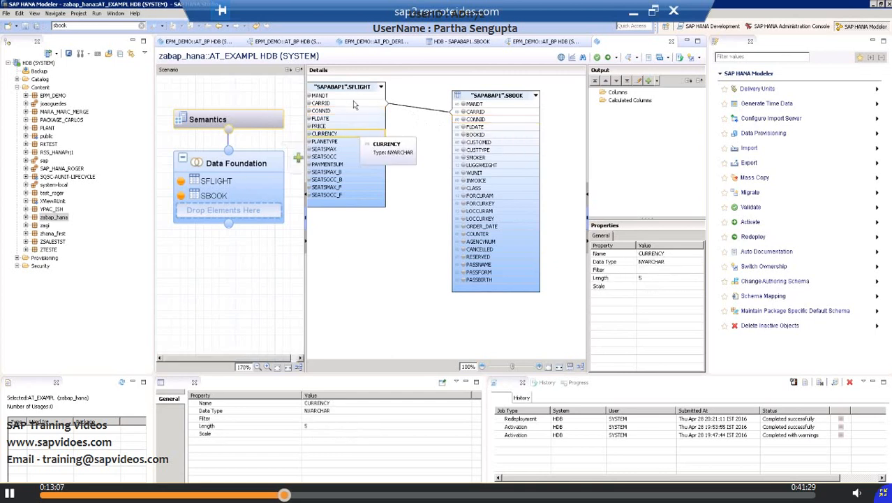
left_click_drag(356, 87, 388, 106)
left_click(419, 178)
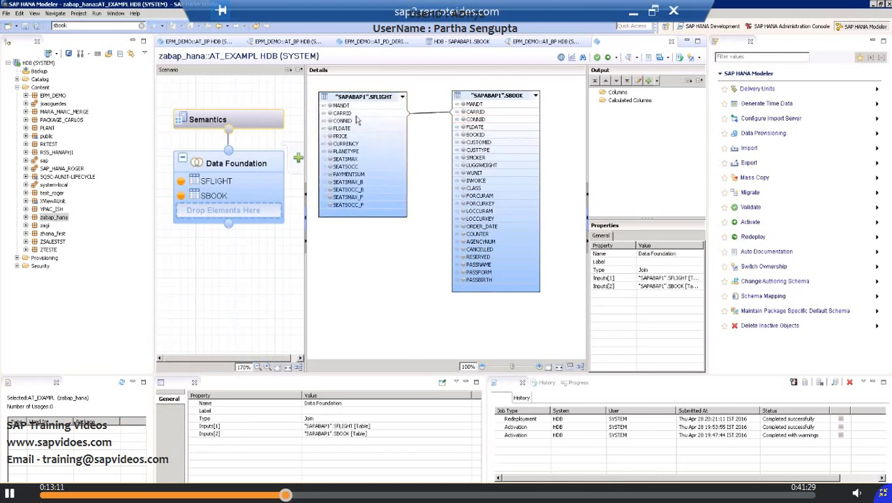
left_click(358, 114)
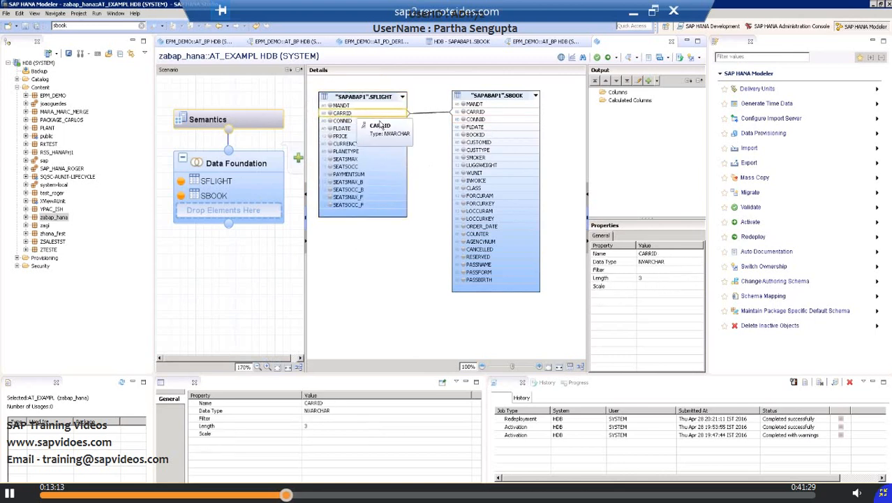
left_click(346, 121)
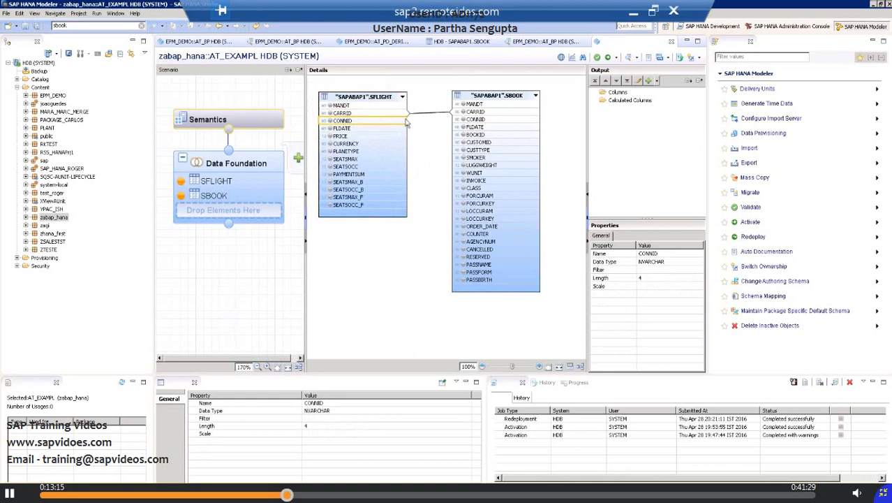
left_click(434, 126)
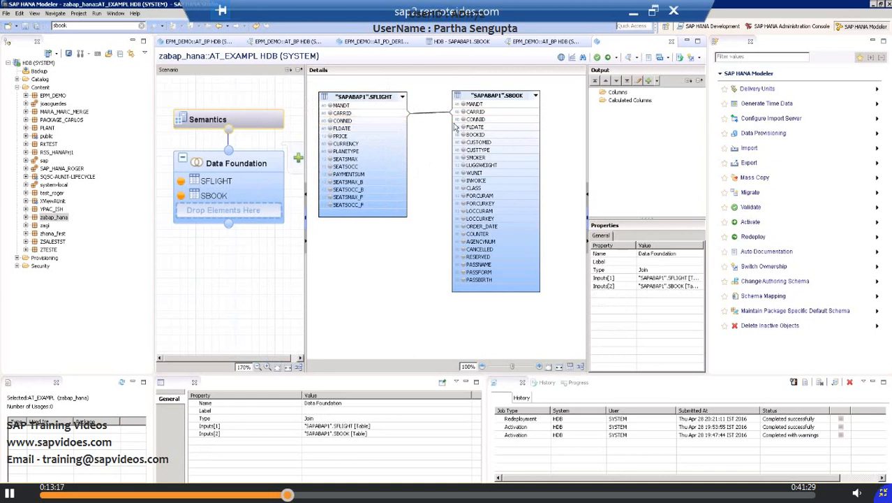
left_click(392, 144)
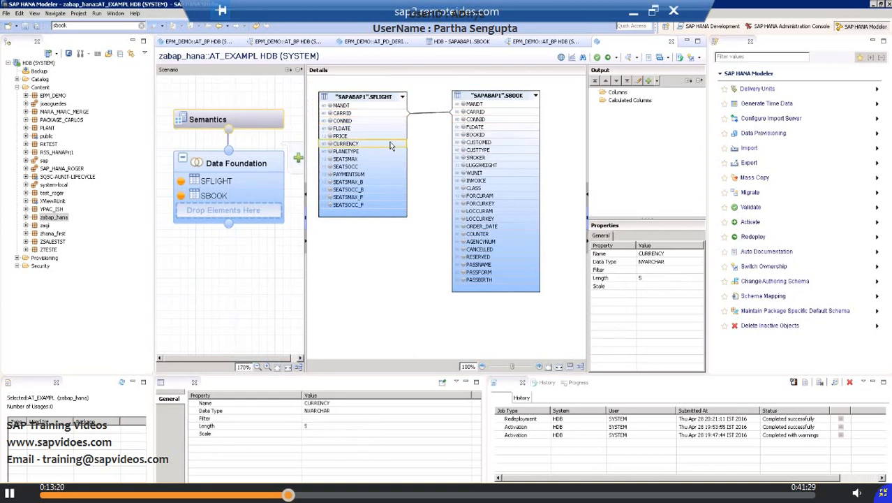
Step: Edit the join between SFLIGHT and SBOOK to use the Inner join type with cardinality 1..n
double_click(419, 113)
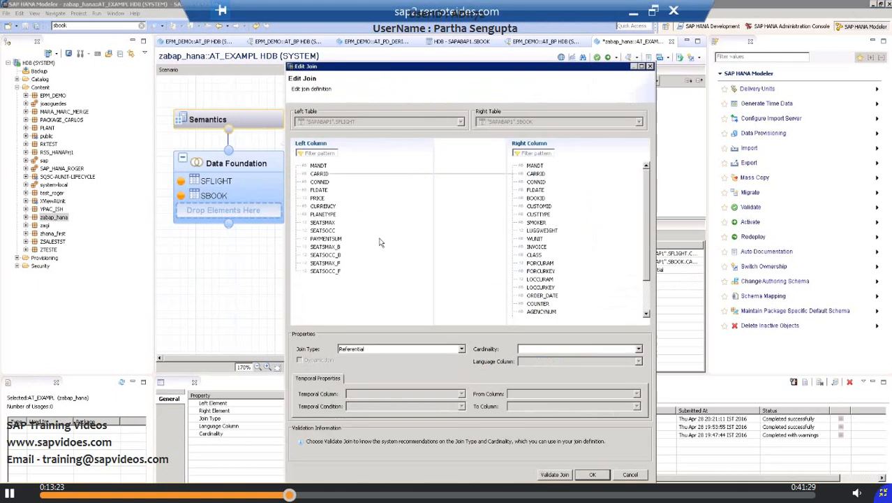
left_click(461, 349)
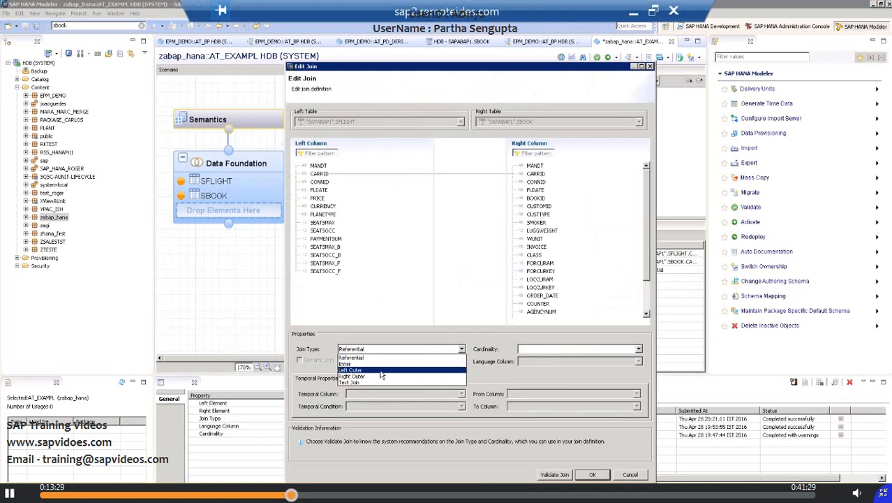
left_click(359, 363)
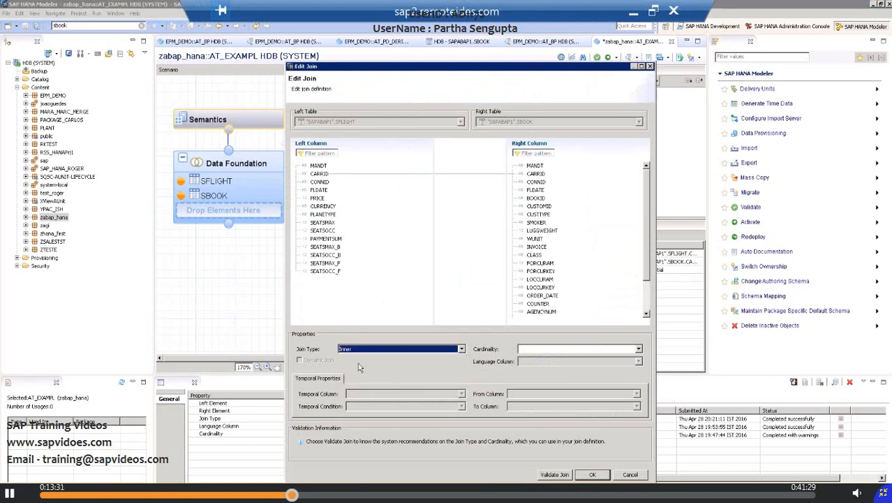
left_click(583, 348)
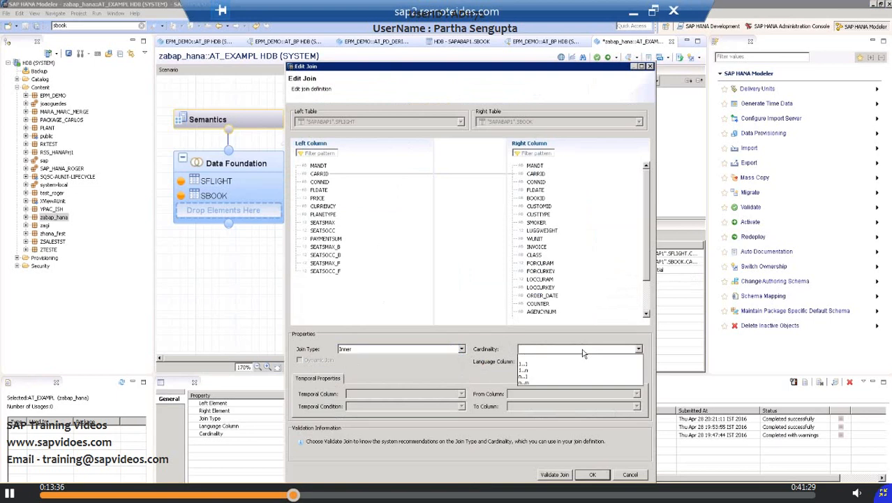
left_click(535, 372)
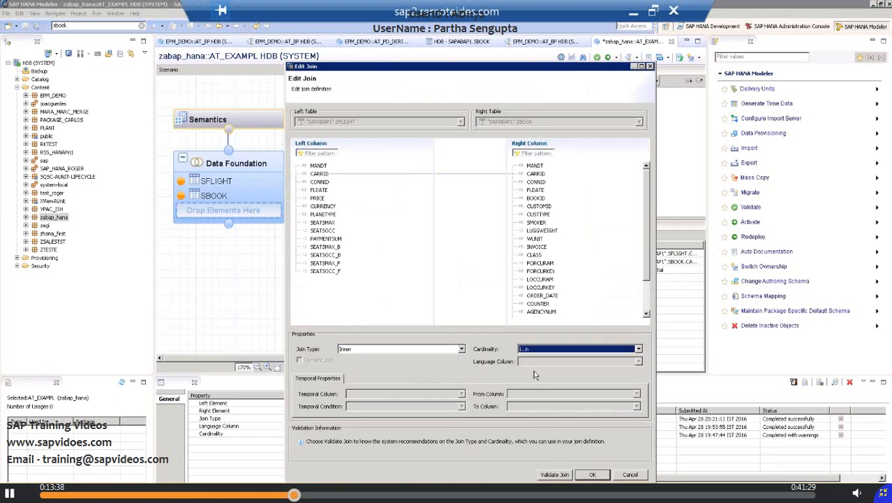
left_click(590, 475)
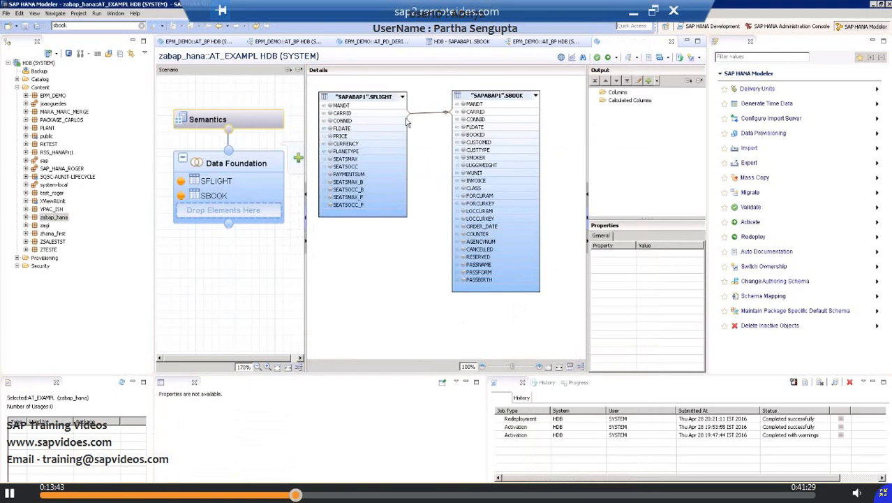
Step: Try again to link CONNID between the two tables, then move SFLIGHT clear of SBOOK
left_click_drag(409, 123, 441, 132)
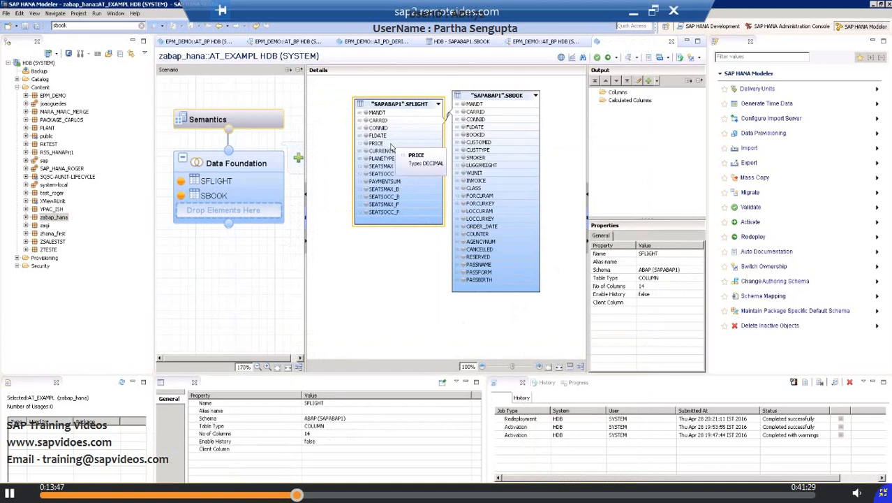
left_click(366, 142)
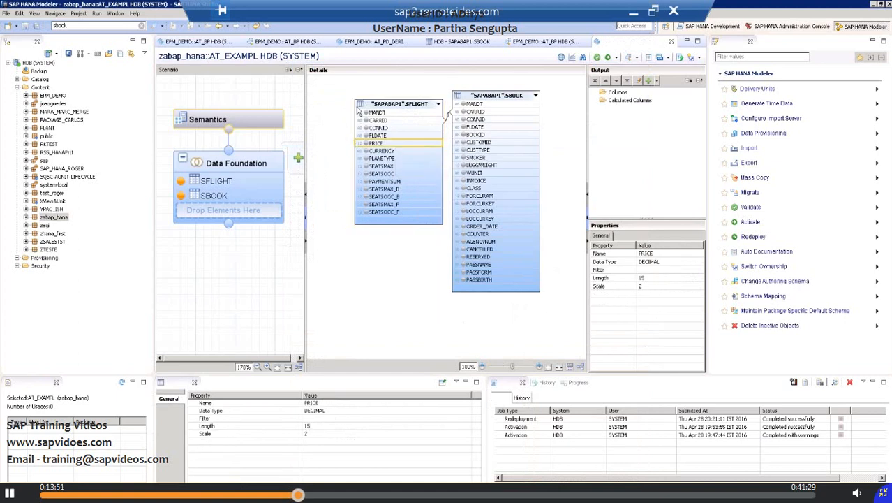
left_click_drag(356, 107, 327, 99)
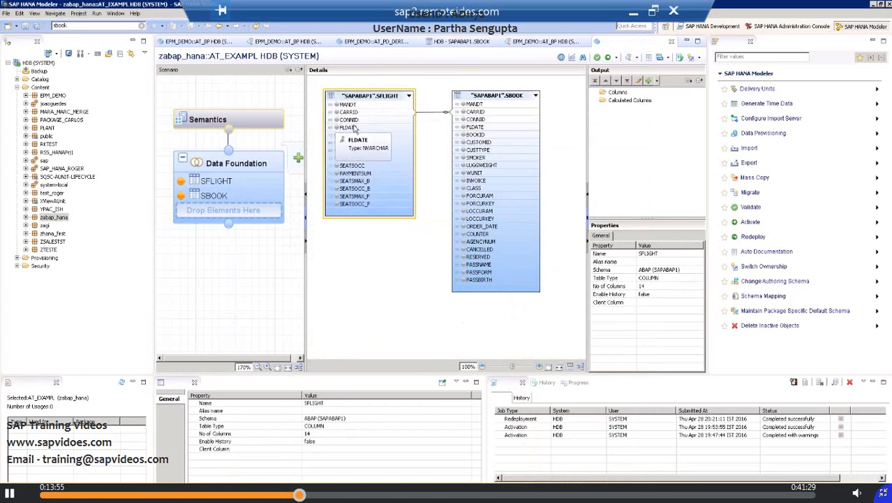
Step: Join the FLDATE column of SFLIGHT to the FLDATE column of SBOOK
left_click(356, 130)
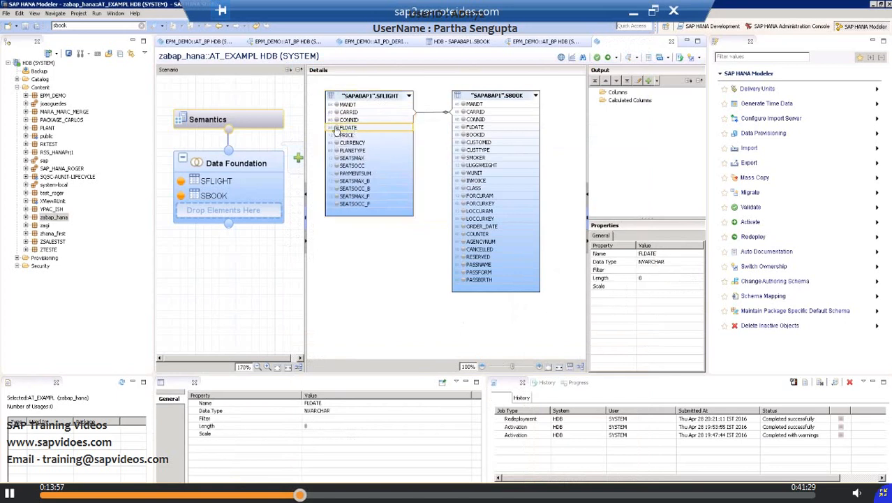
left_click_drag(333, 128, 448, 126)
left_click_drag(333, 132, 465, 131)
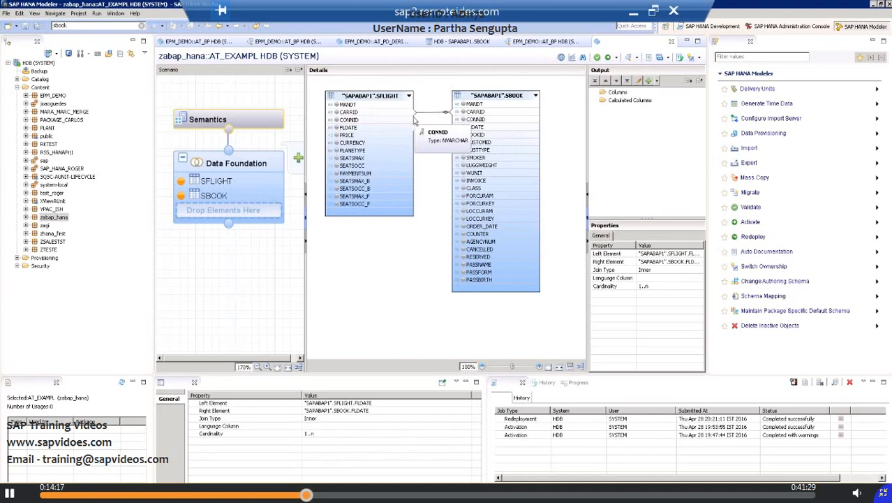
Step: Move the SFLIGHT table slightly further from SBOOK and review the definition of the FLDATE join
mouse_move(415, 123)
left_mouse_down()
mouse_move(455, 128)
mouse_move(402, 141)
left_mouse_up()
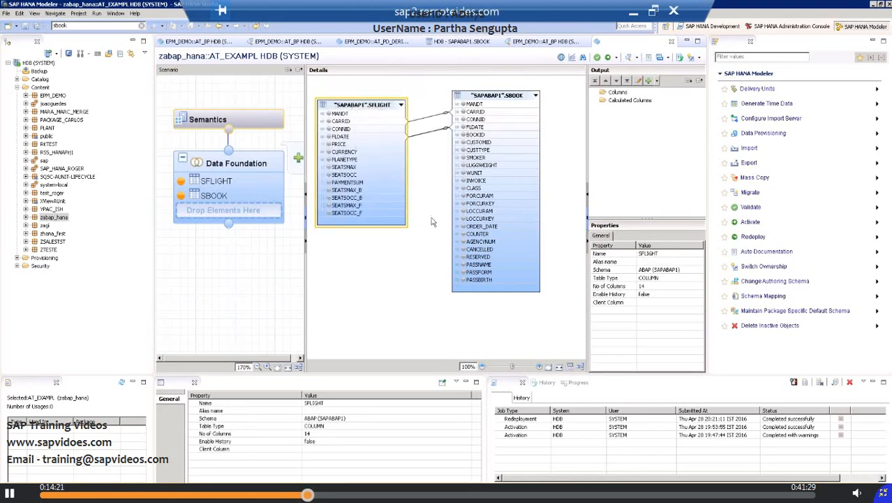
left_click(420, 136)
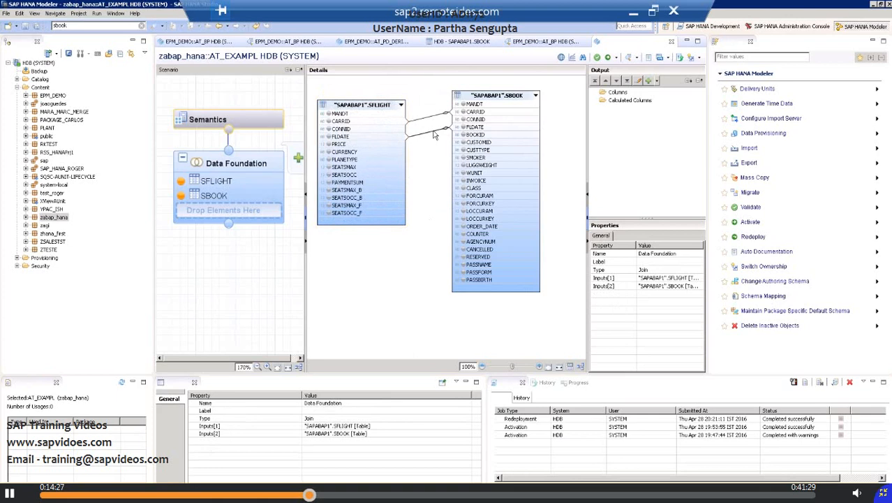
double_click(435, 132)
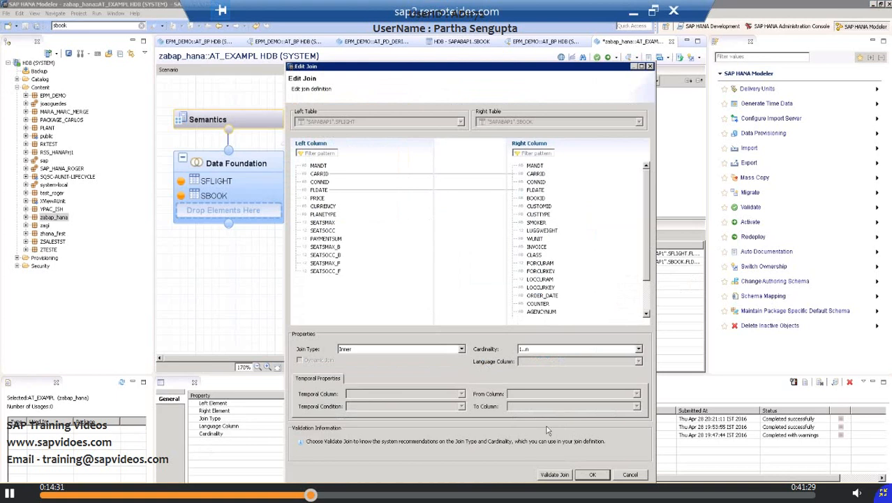
left_click(591, 475)
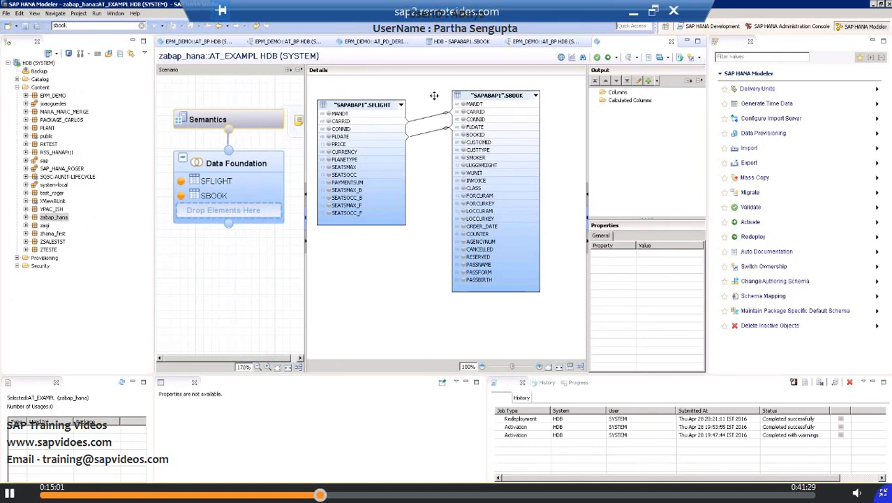
Step: Add the SFLIGHT columns CARRID, CONNID, FLDATE, PRICE, CURRENCY and PLANETYPE to the output
left_click(328, 121)
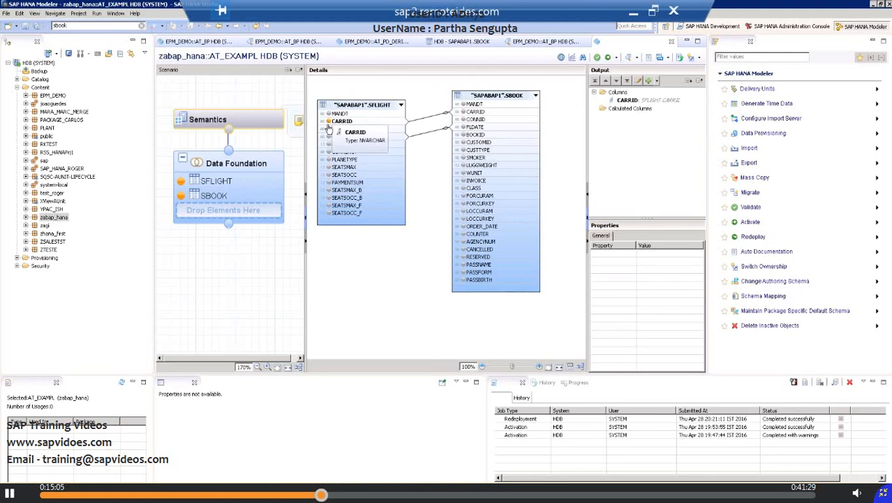
left_click(329, 130)
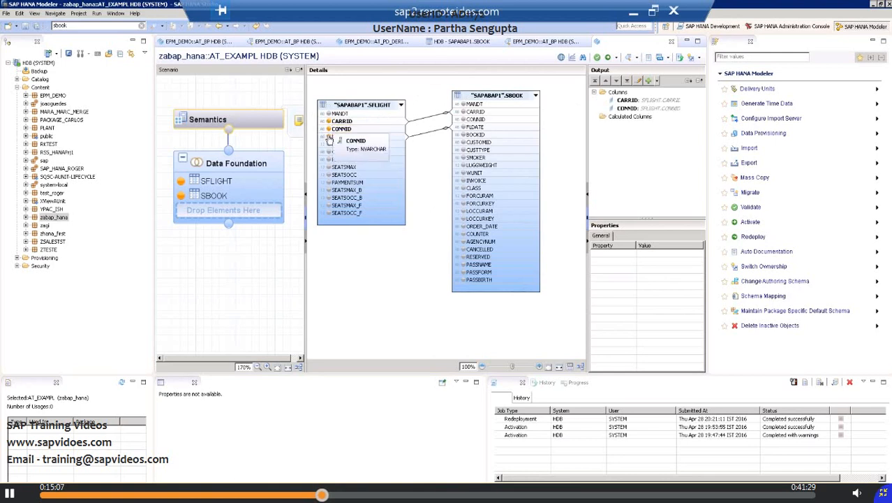
left_click(328, 137)
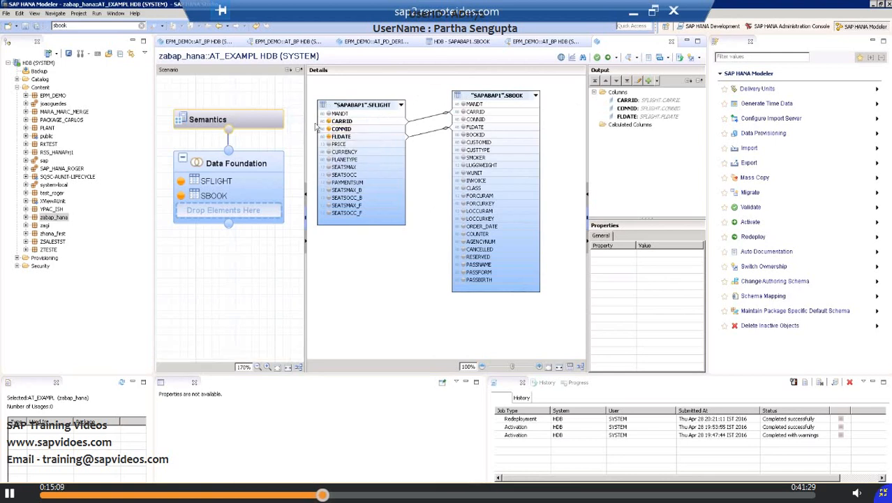
left_click(328, 144)
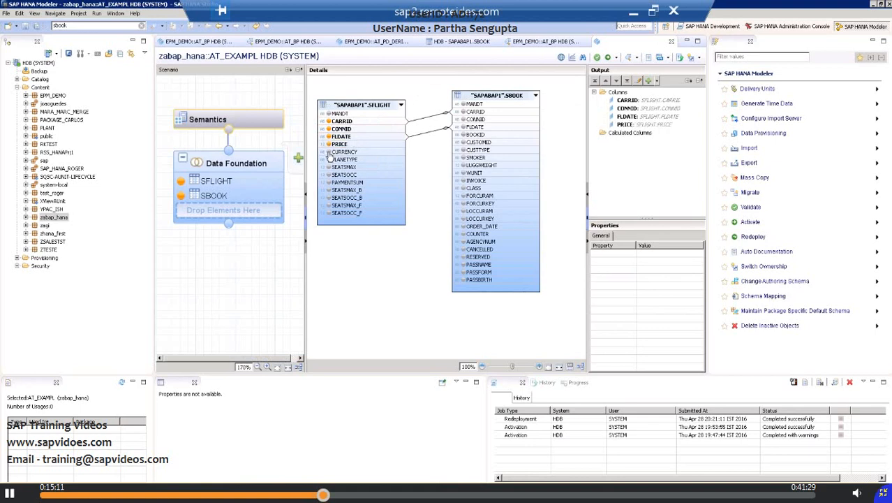
left_click(328, 151)
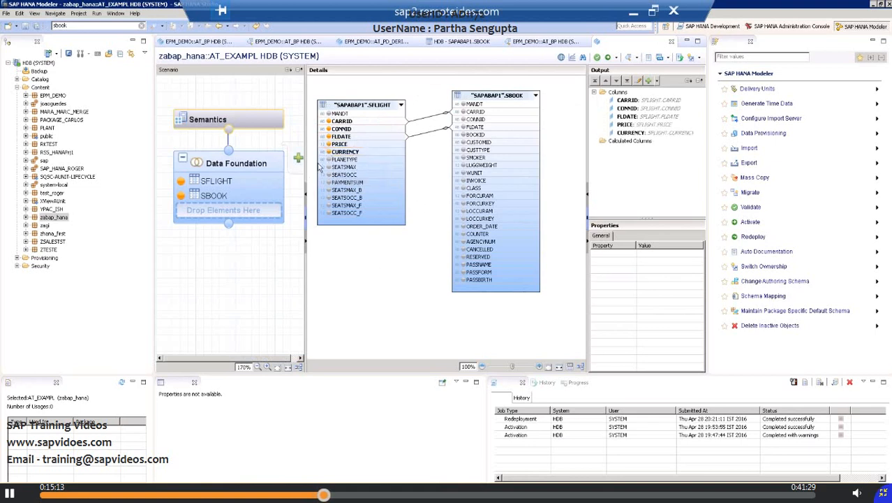
left_click(328, 160)
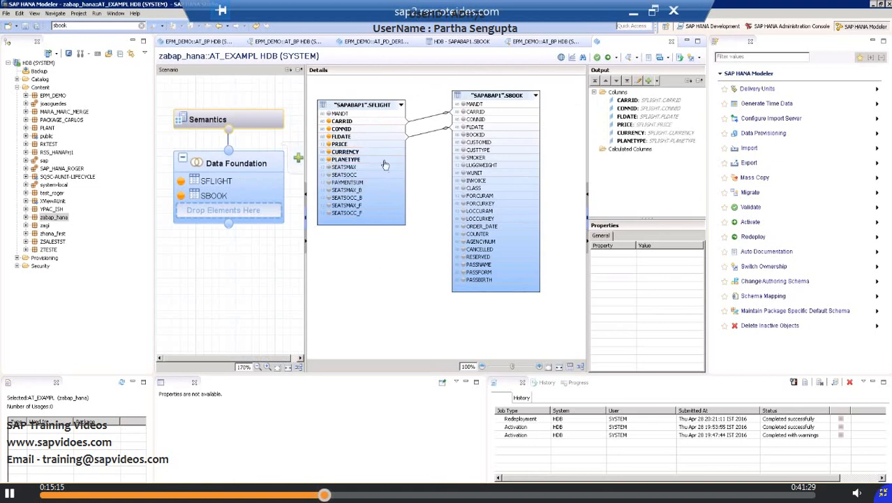
Step: Add the SBOOK columns BOOKID, CUSTOMID, CUSTTYPE, SMOKER, FORCURAM, FORCURKEY and CANCELLED to the output
left_click(462, 135)
left_click(463, 142)
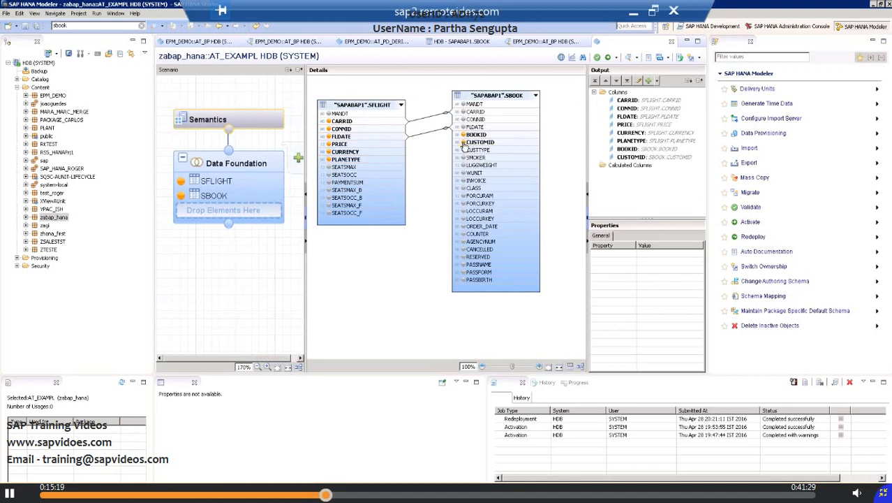
left_click(462, 150)
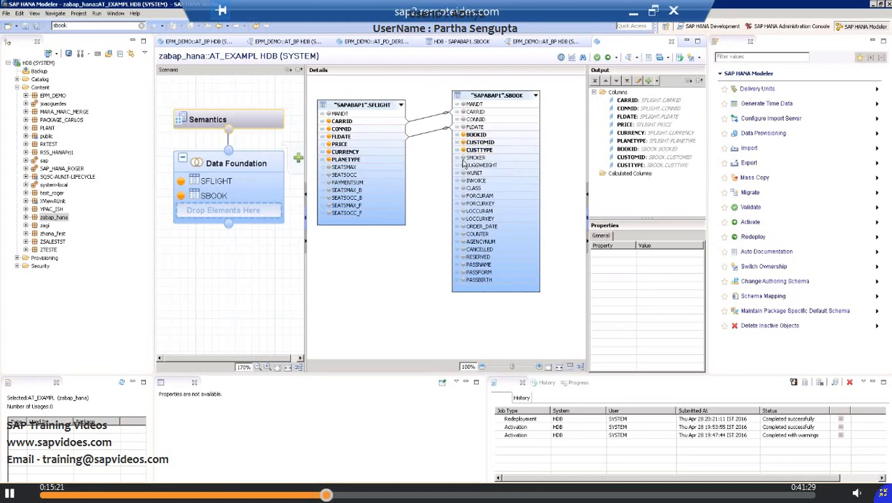
left_click(463, 158)
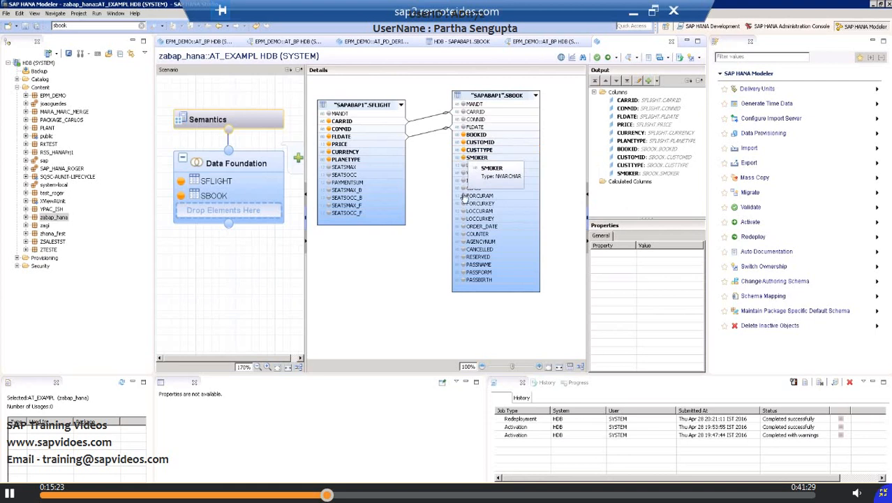
left_click(463, 196)
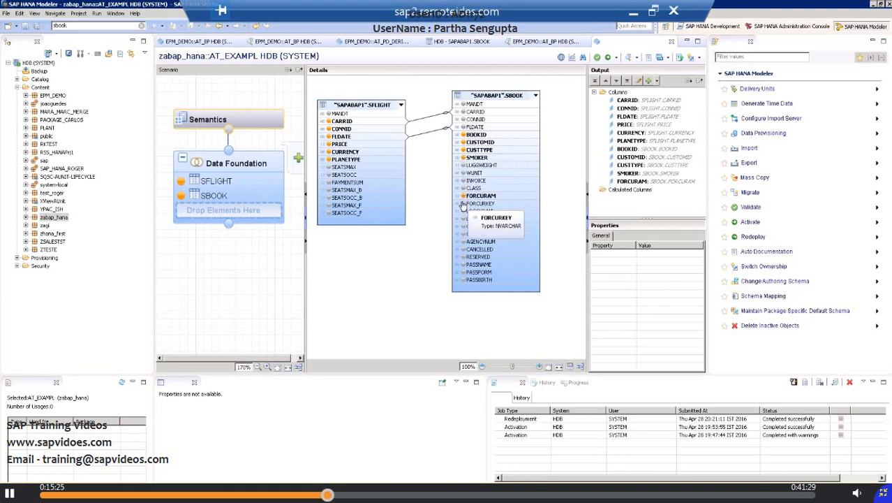
left_click(463, 204)
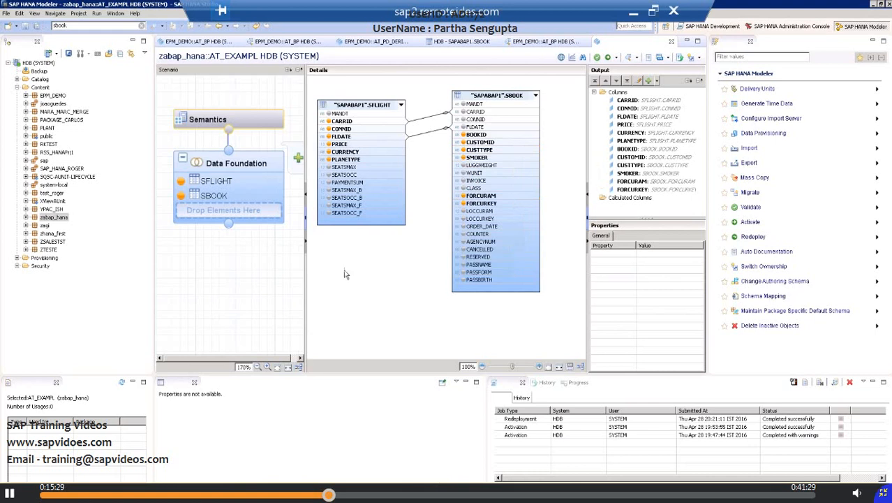
left_click(463, 250)
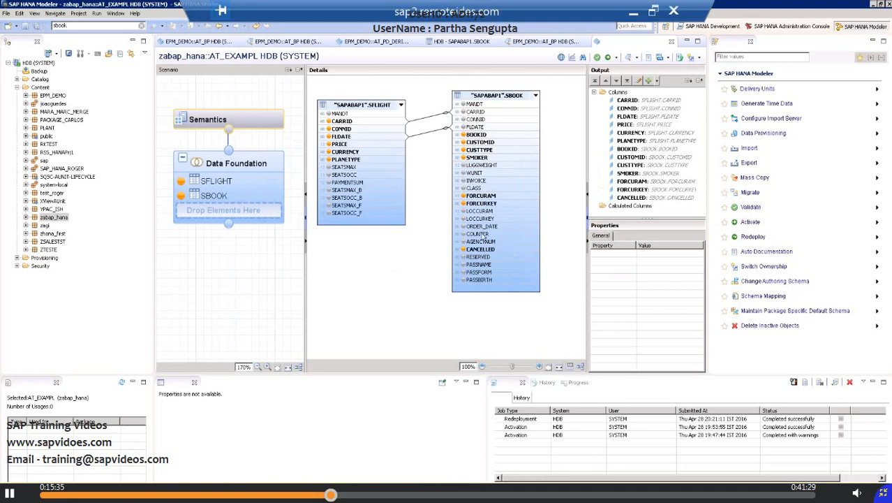
right_click(493, 253)
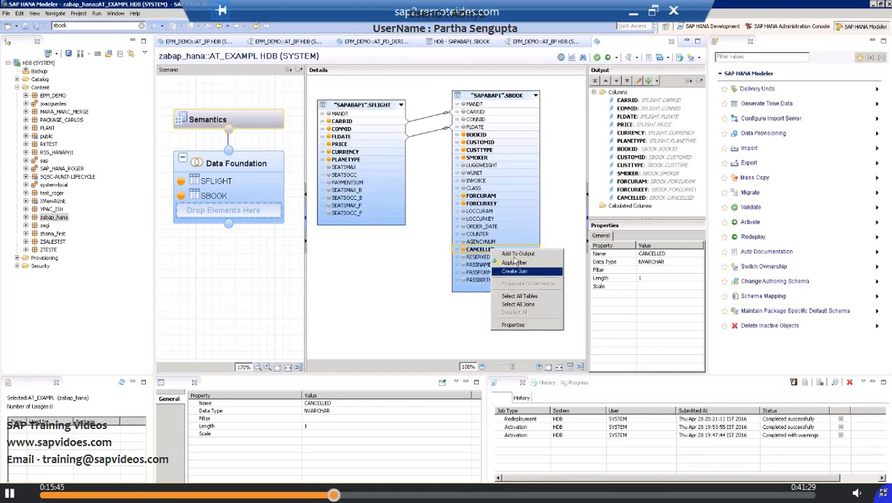
left_click(520, 263)
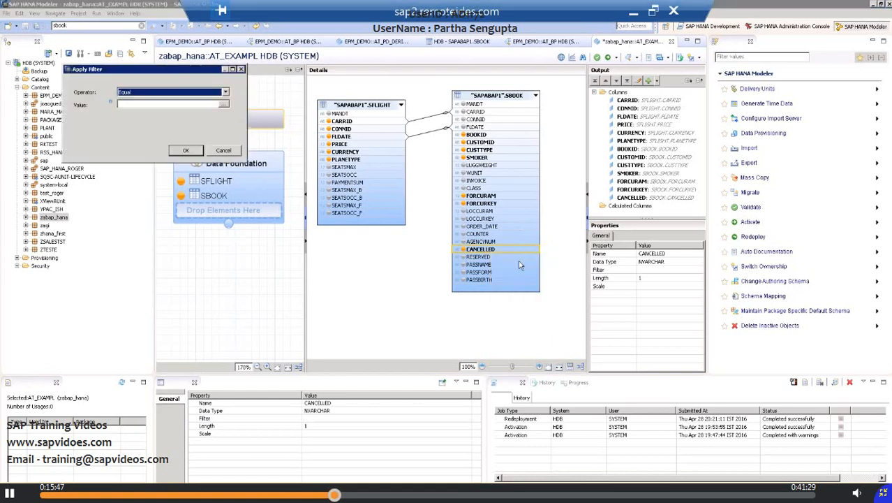
left_click(222, 105)
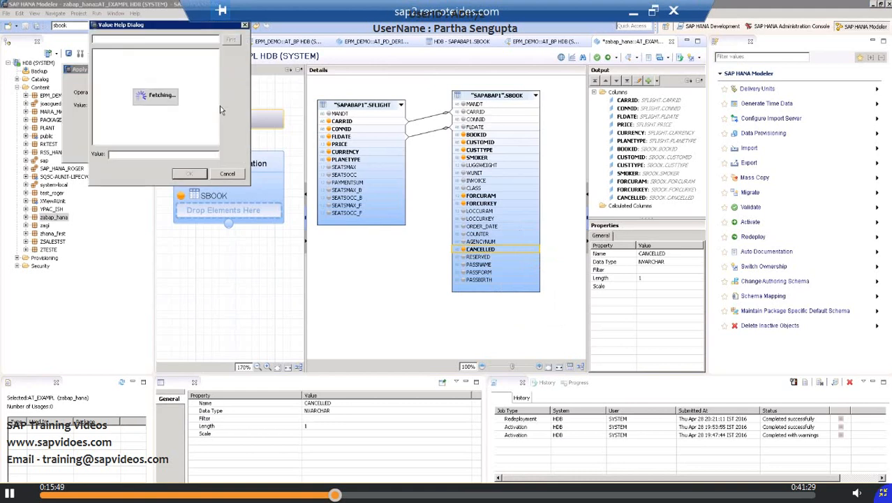
left_click(227, 174)
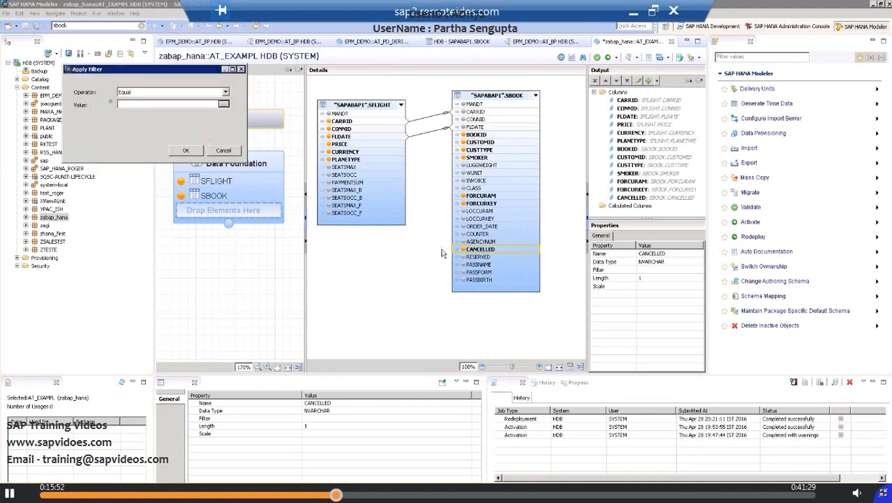
left_click(494, 204)
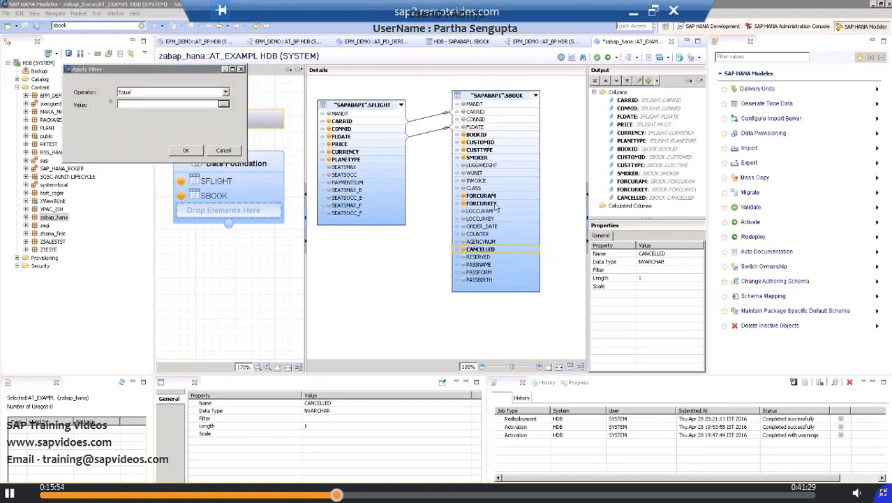
left_click(223, 151)
Step: Apply a filter to the FORCURKEY column of SBOOK with the operator Equal and the value USD
left_click(480, 204)
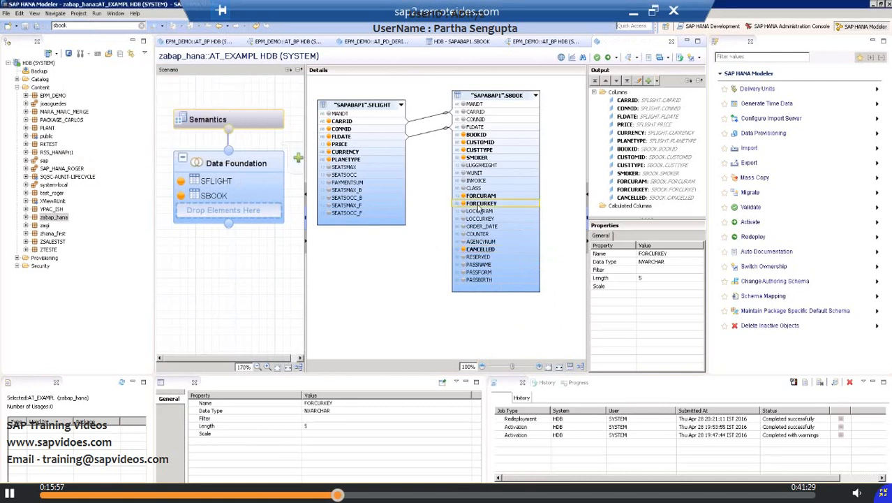
right_click(480, 207)
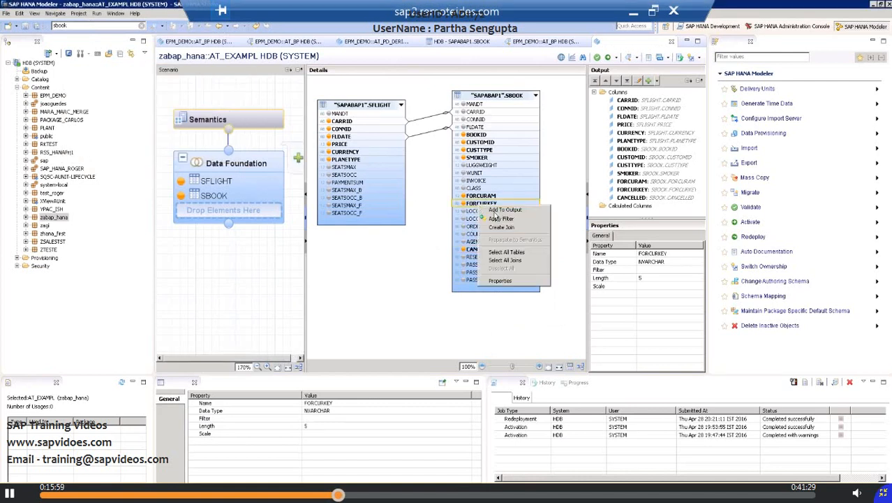
left_click(500, 219)
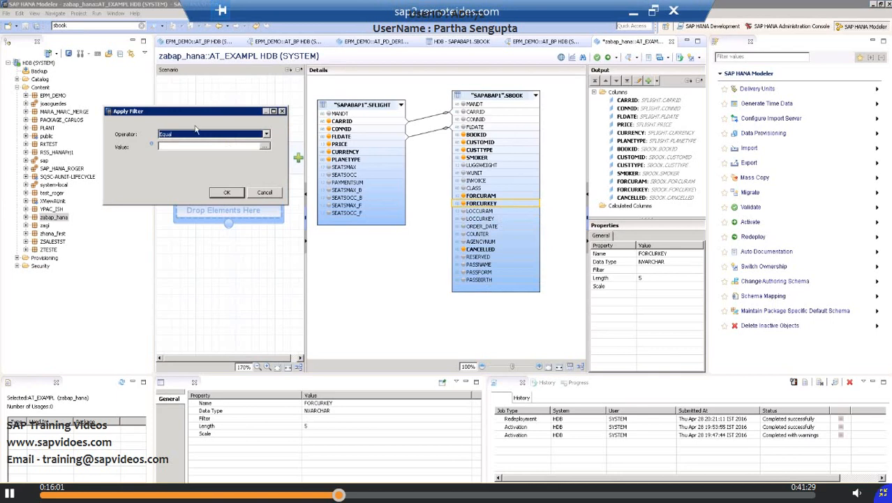
left_click(188, 145)
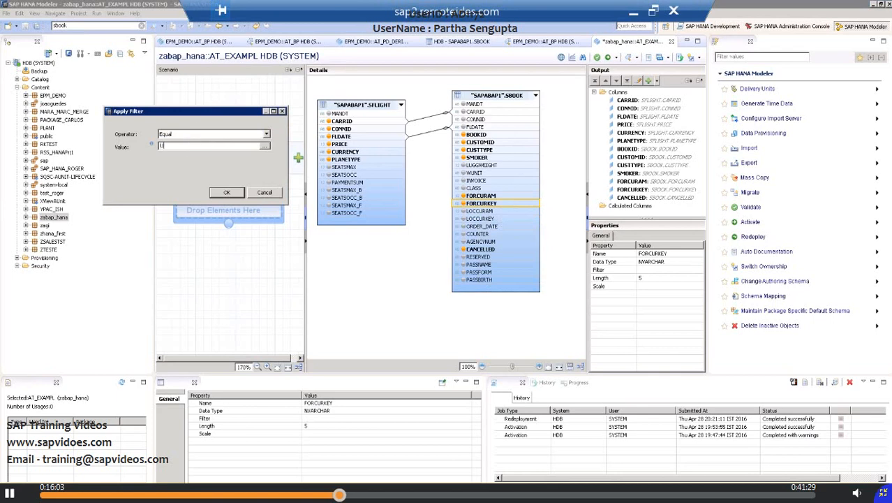
left_click(226, 192)
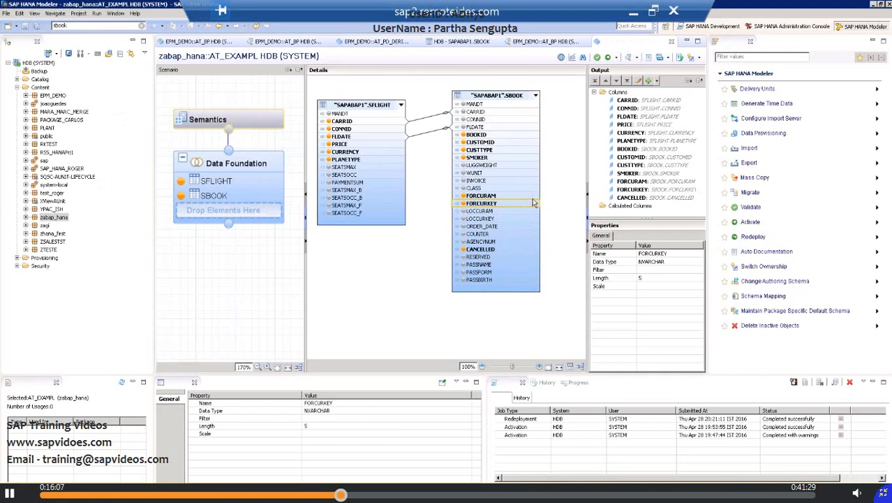
Step: Add the SBOOK column FORCURKEY to the output again and save the attribute view
double_click(493, 205)
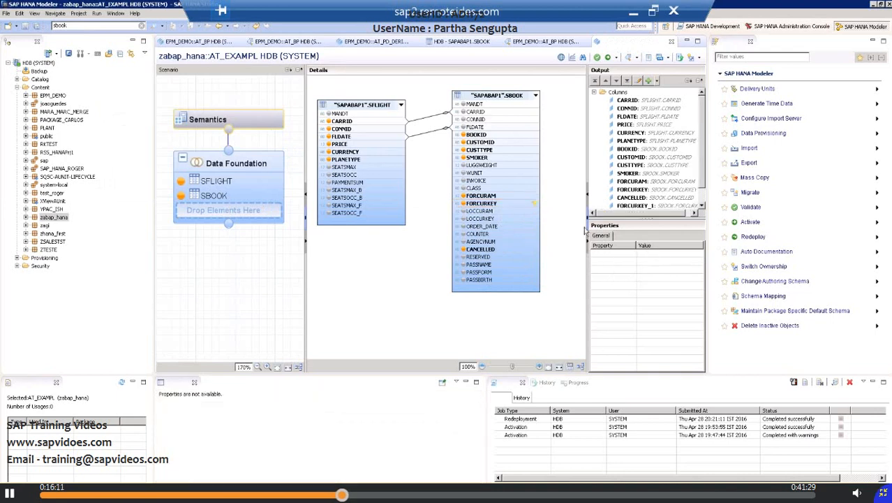
left_click(489, 204)
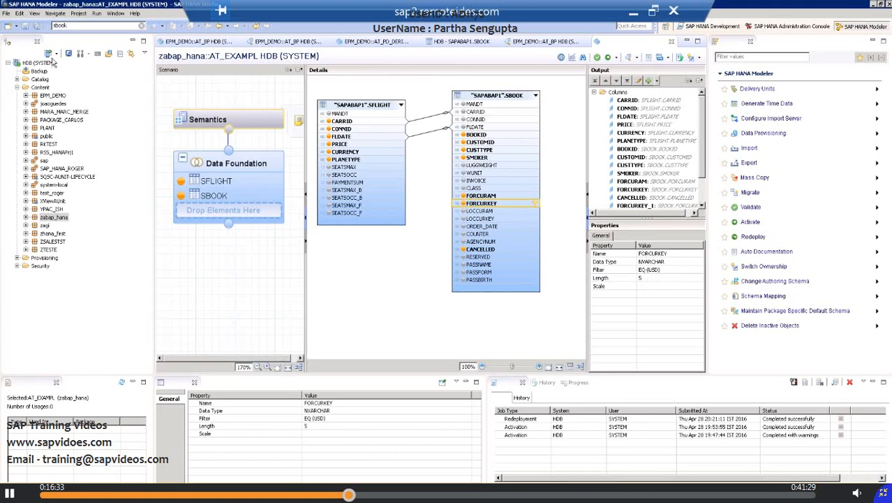
left_click(26, 26)
Step: Add the INVOICE column of SBOOK to the output
scroll(691, 183, "down", 3)
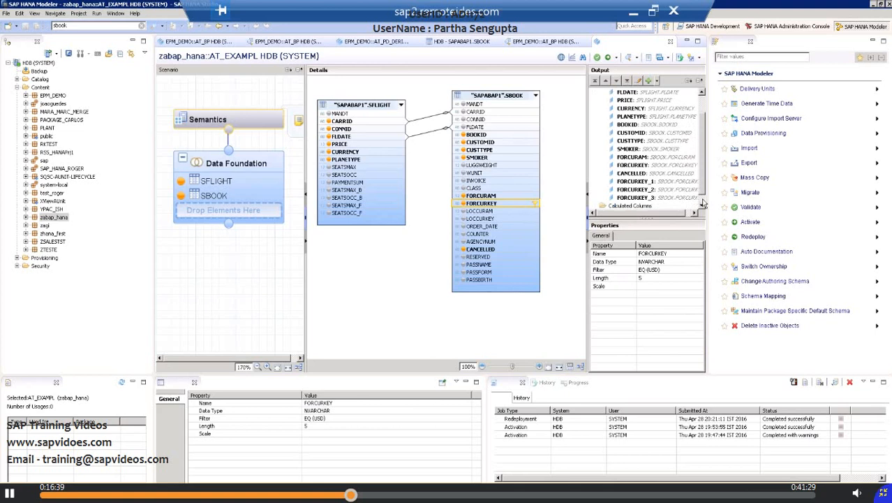
left_click(630, 197)
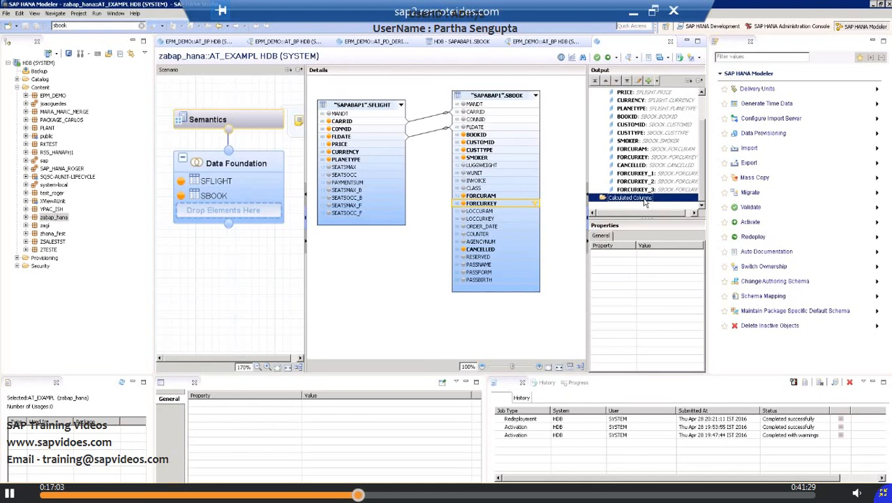
left_click(478, 181)
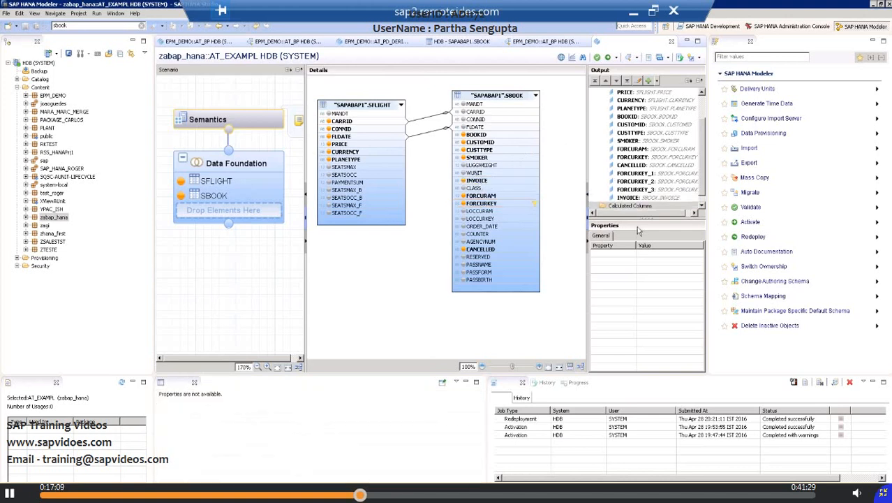
scroll(701, 199, "down", 1)
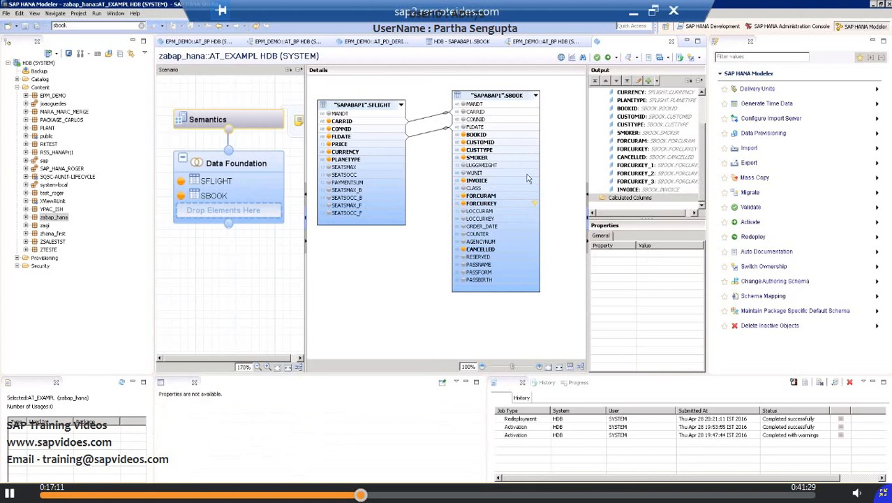
right_click(483, 183)
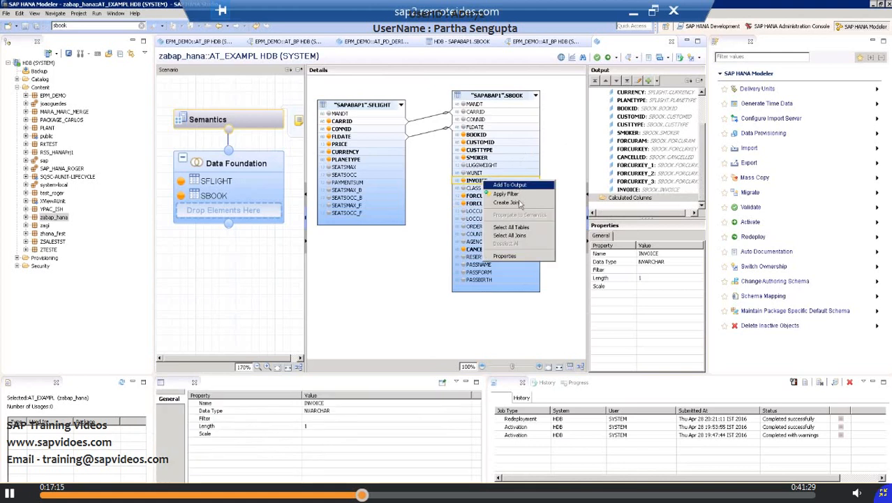
left_click(470, 352)
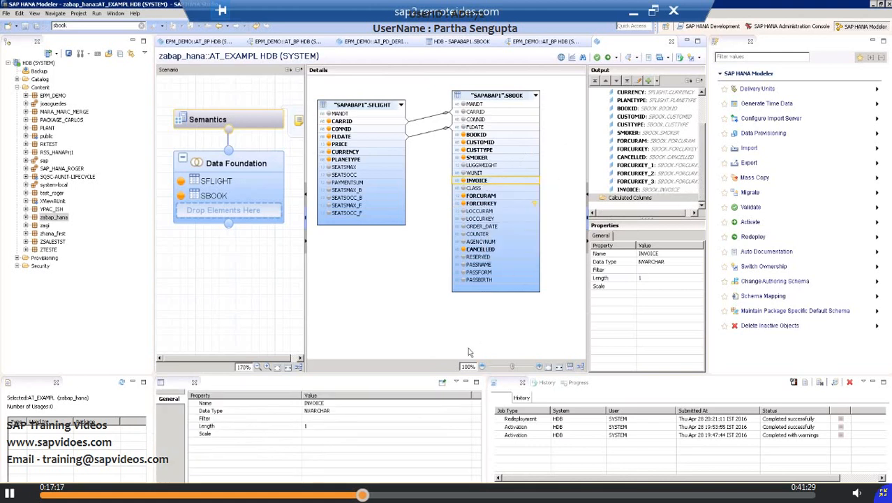
Step: Start a new calculated column with Zcalculated_example as both its name and label
left_click(630, 198)
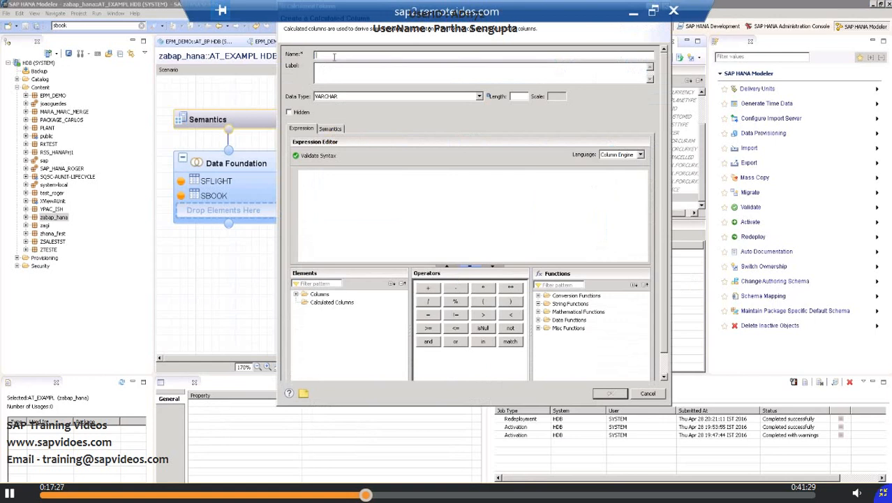
type("Zcalculated_example")
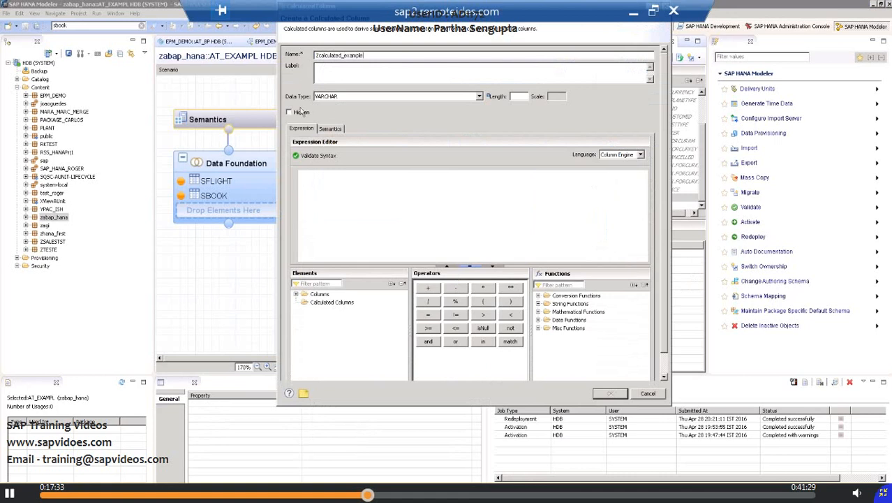
left_click(337, 78)
Step: Set the calculated column's data type to DECIMAL with length 16 and scale 2
left_click(479, 97)
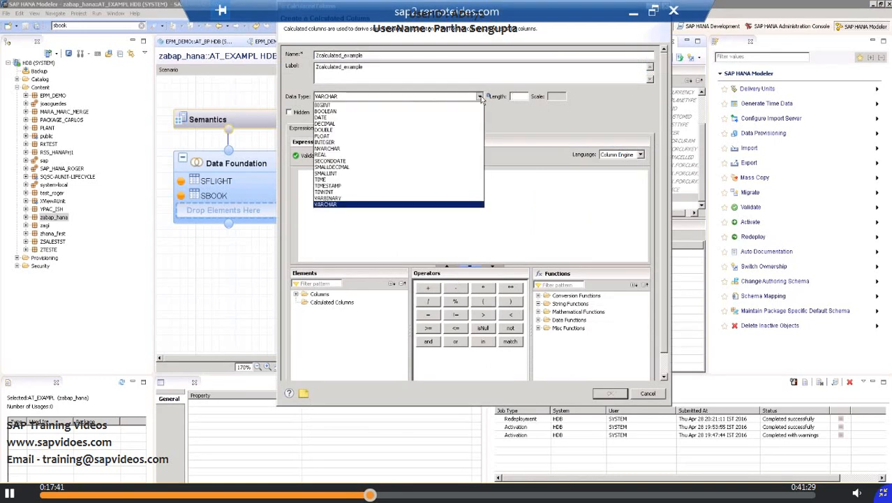
left_click(359, 124)
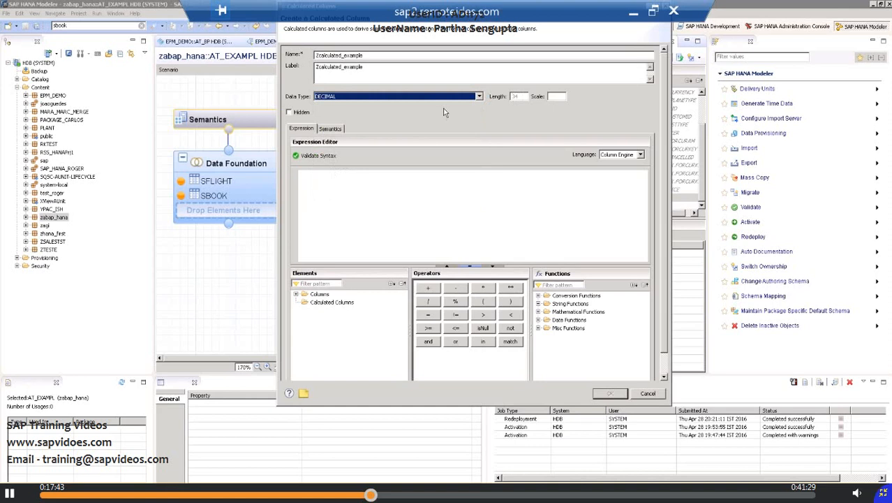
left_click(522, 96)
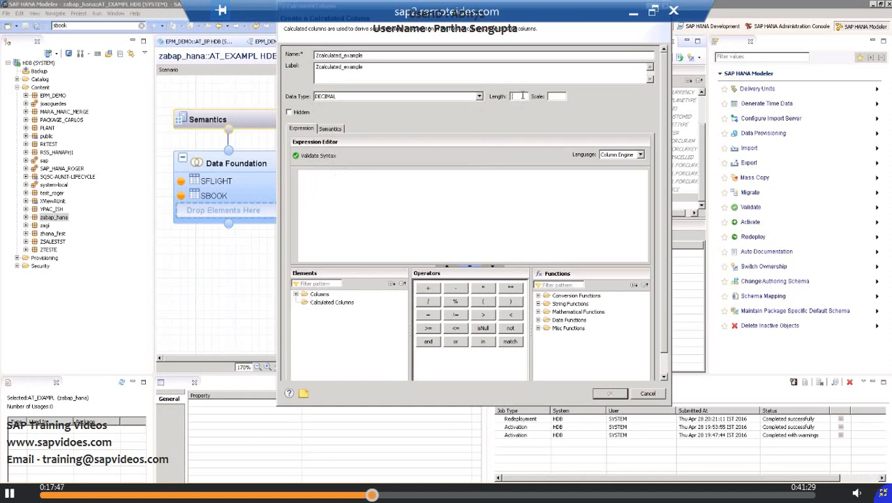
type("3")
left_click(557, 95)
type("2")
Step: Define the calculated column's expression as "FORCURAM"*3 and create the column
left_click(296, 296)
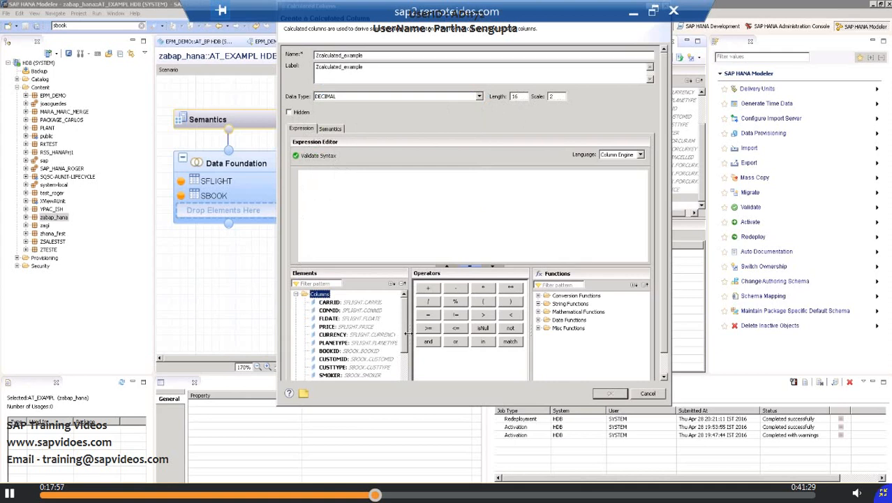
scroll(408, 370, "down", 2)
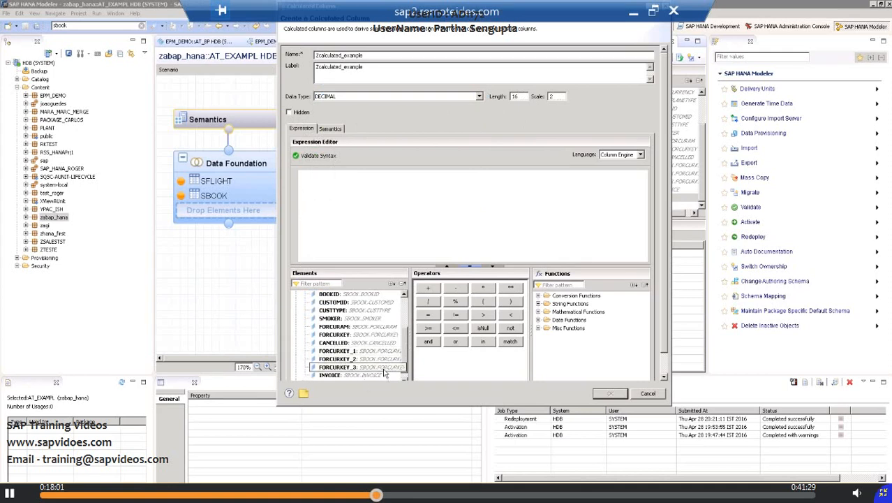
left_click(340, 327)
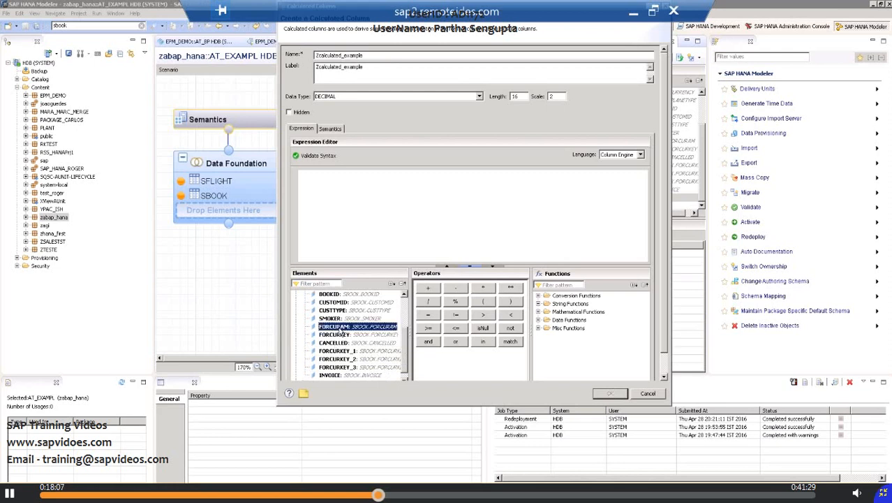
left_click_drag(339, 327, 340, 198)
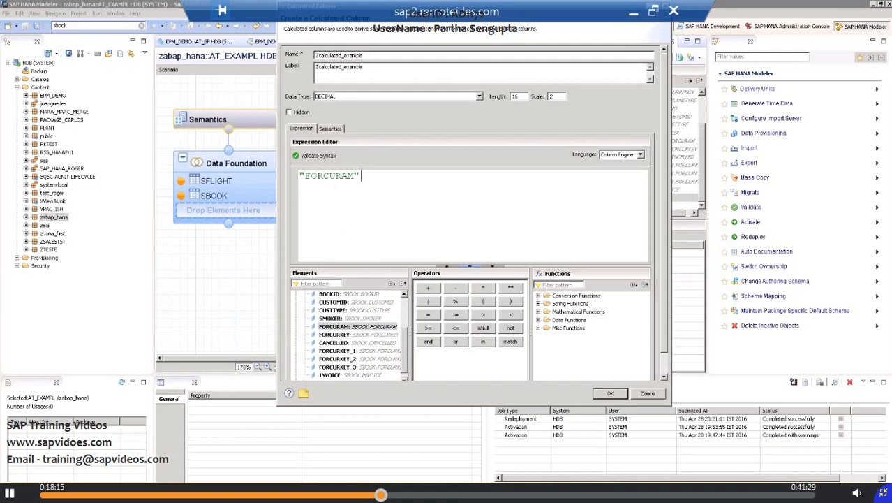
type("* 3")
key("BackSpace")
left_click(483, 288)
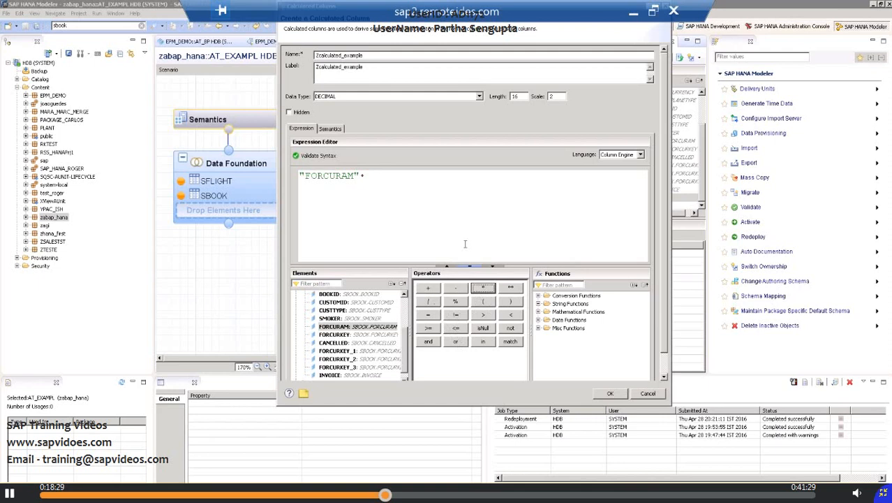
left_click(398, 175)
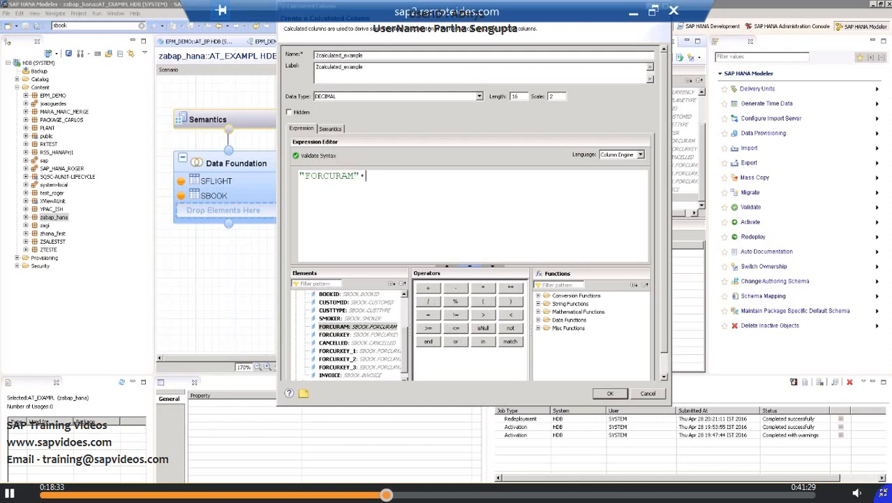
type("3")
left_click(610, 393)
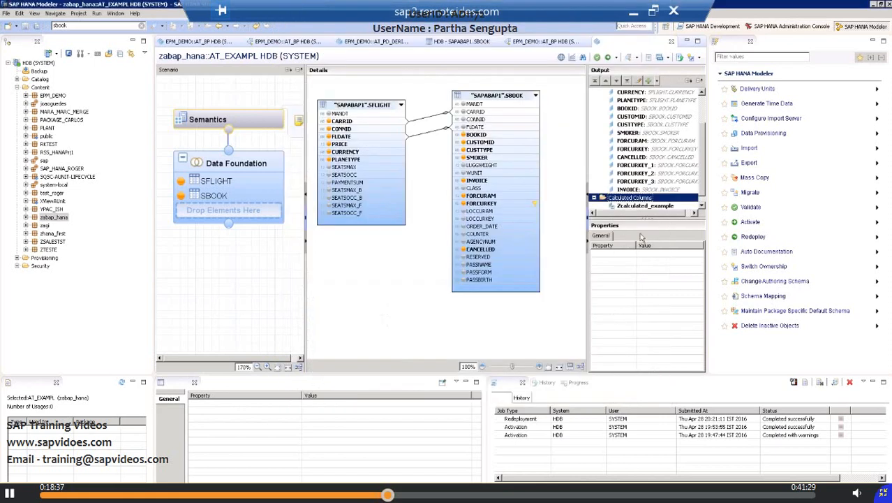
Step: Review the definition of Zcalculated_example and the output columns in the Semantics and Data Foundation nodes without changing anything
double_click(641, 206)
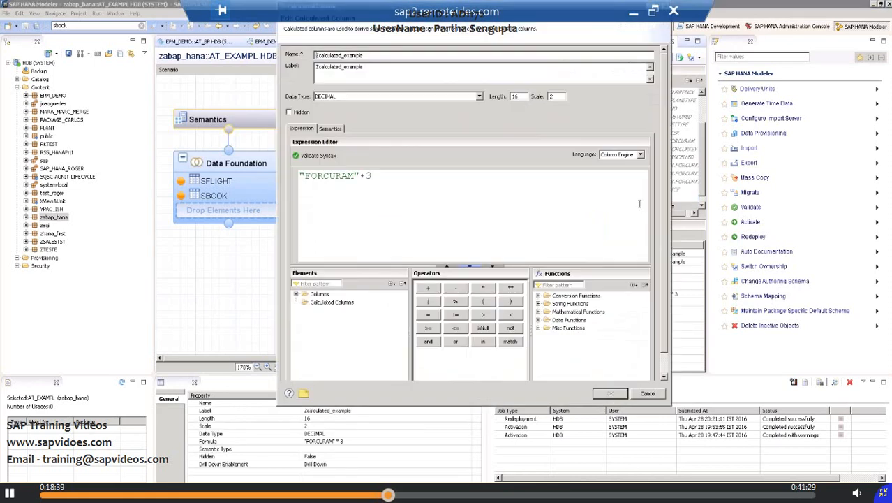
left_click(648, 394)
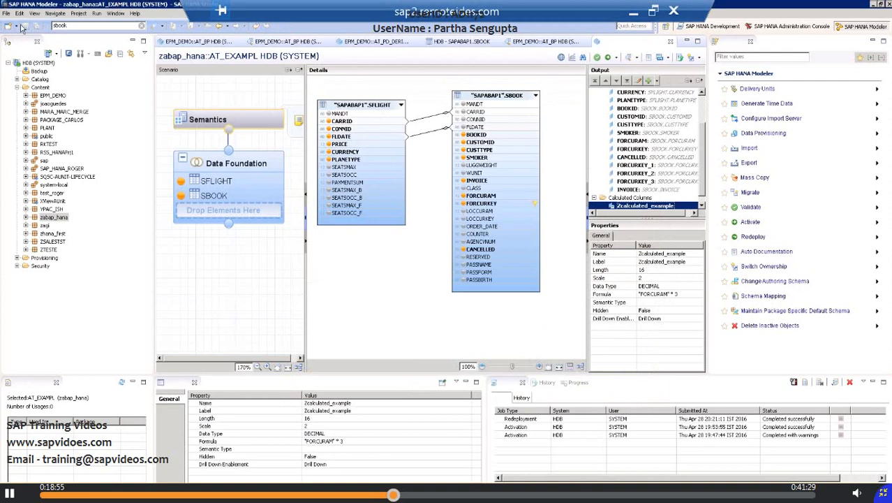
mouse_move(366, 140)
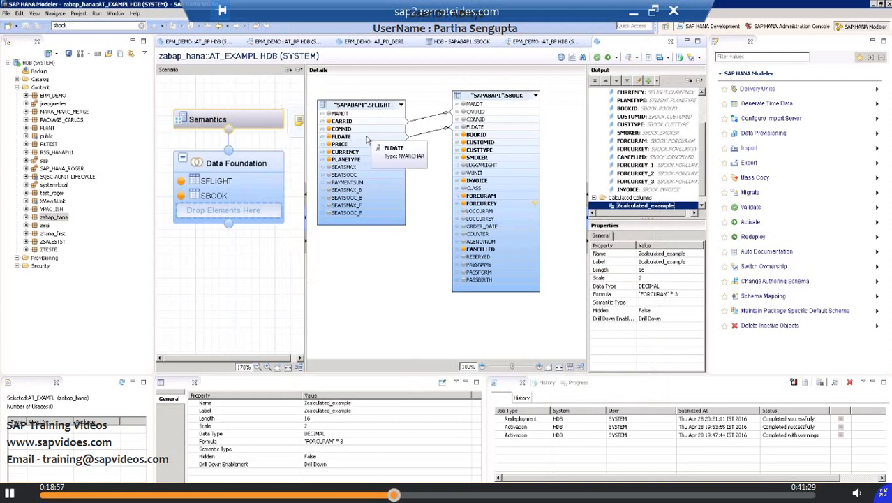
left_click(26, 218)
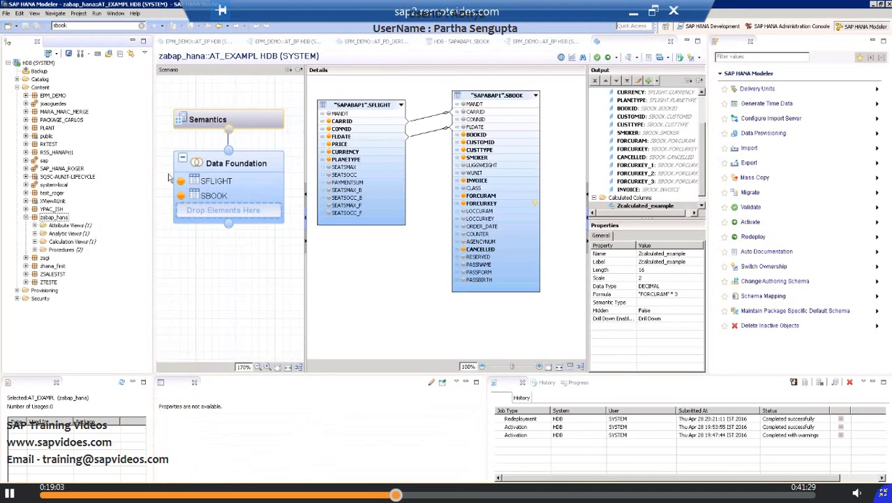
left_click(229, 121)
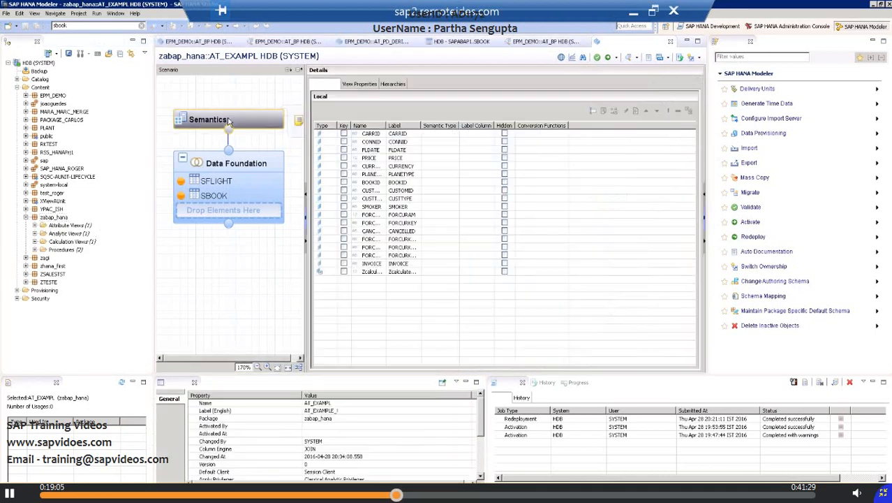
left_click(334, 135)
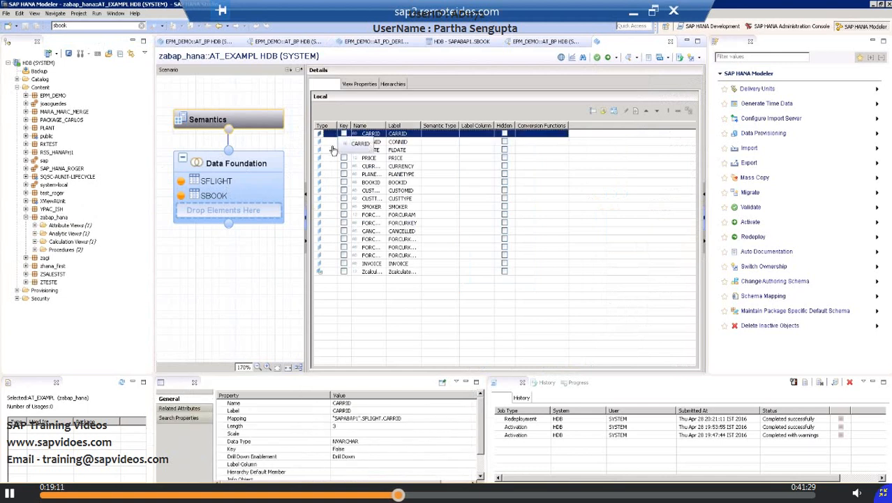
left_click(327, 150)
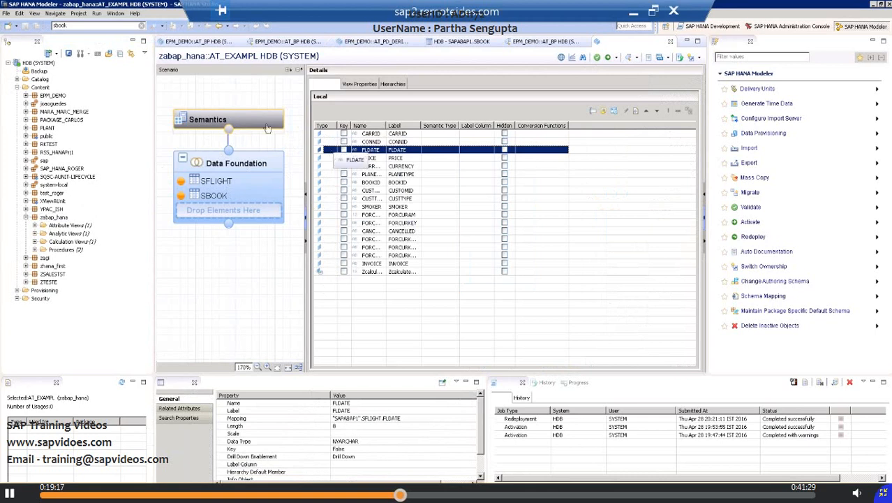
left_click(207, 171)
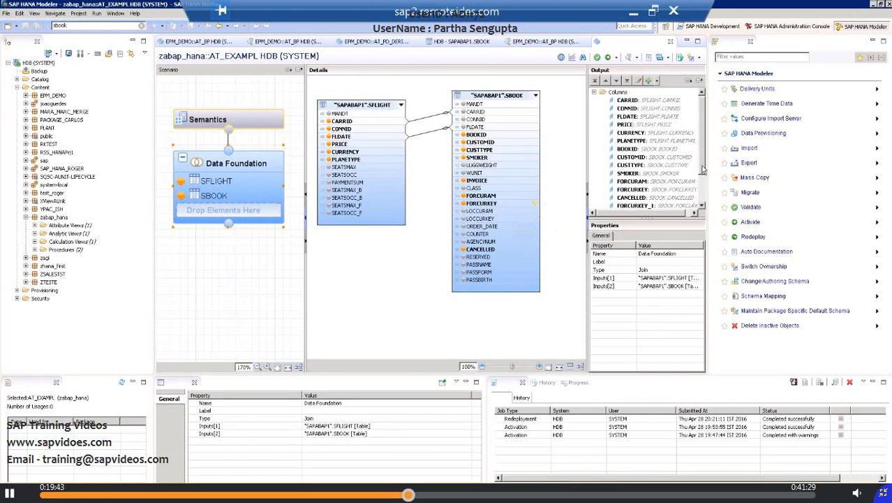
scroll(702, 171, "down", 2)
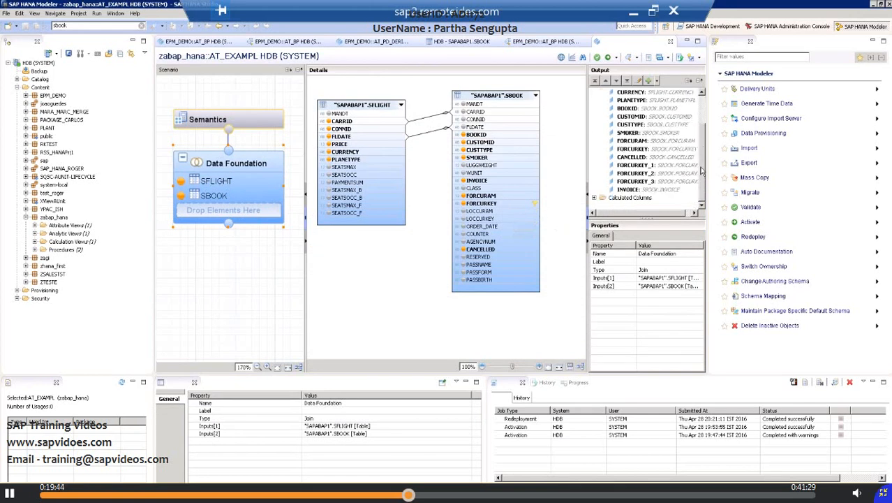
left_click(594, 198)
double_click(635, 199)
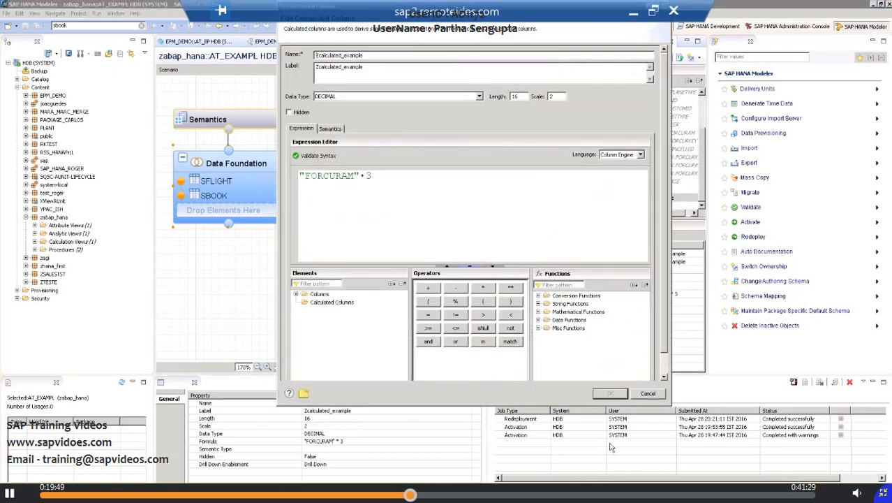
left_click(648, 393)
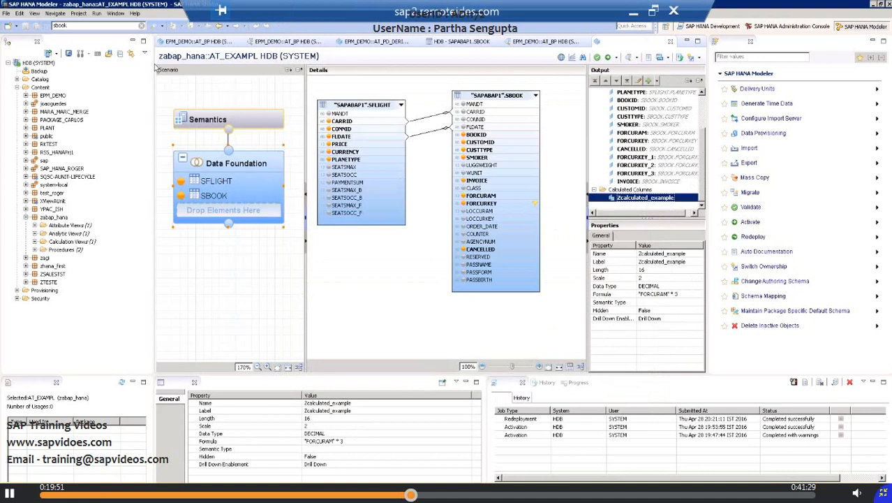
Step: Try to activate the AT_EXAMPL attribute view in the zabap_hana package
left_click(35, 226)
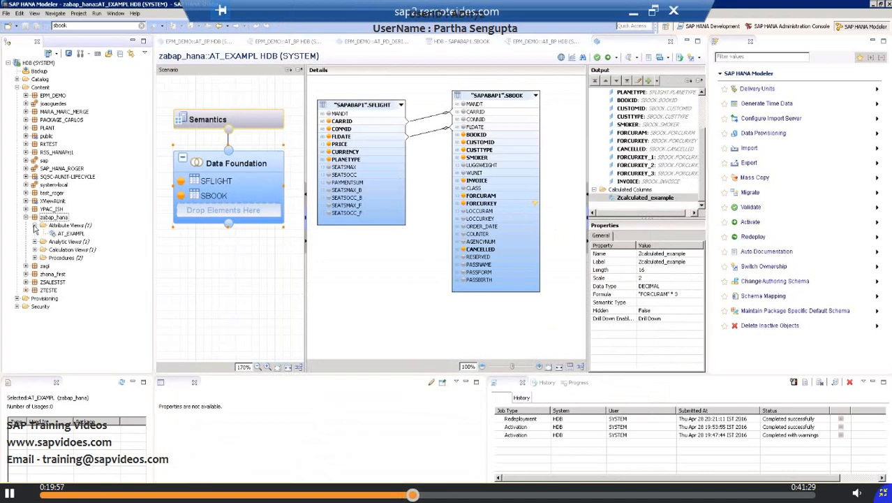
left_click(72, 233)
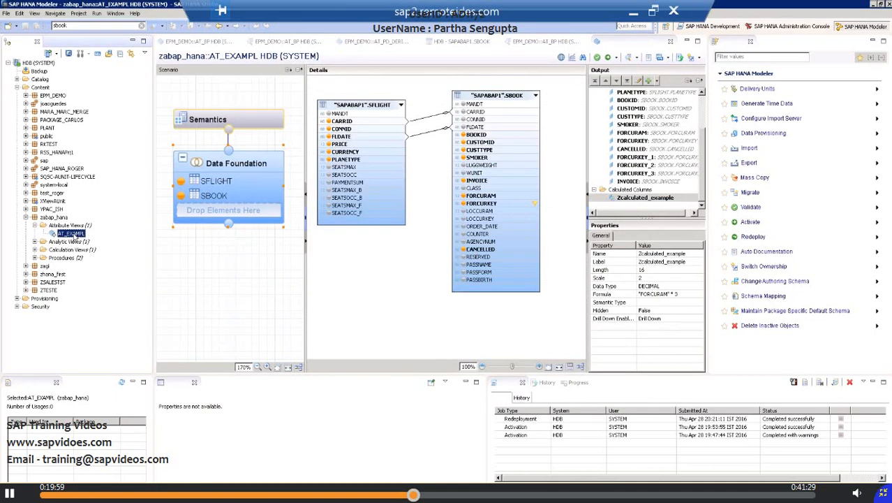
right_click(74, 237)
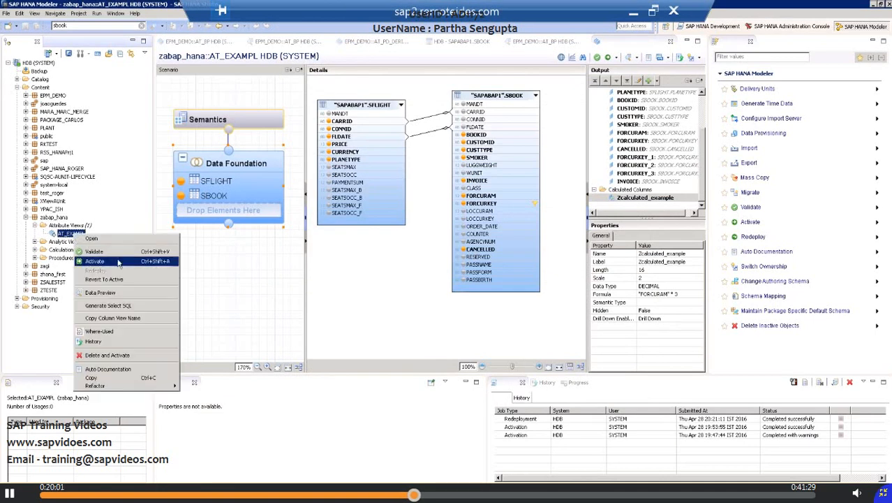
left_click(116, 261)
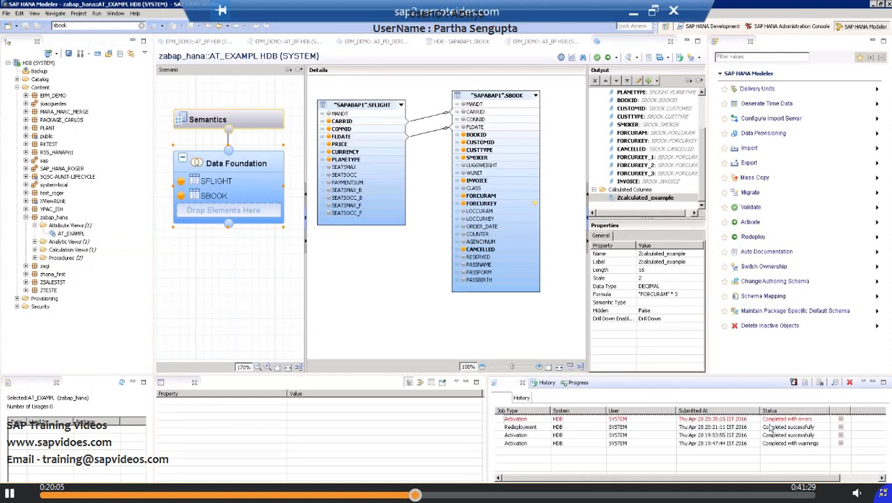
Step: Examine each entry in the detailed report of the latest activation job, then close the report
left_click(520, 421)
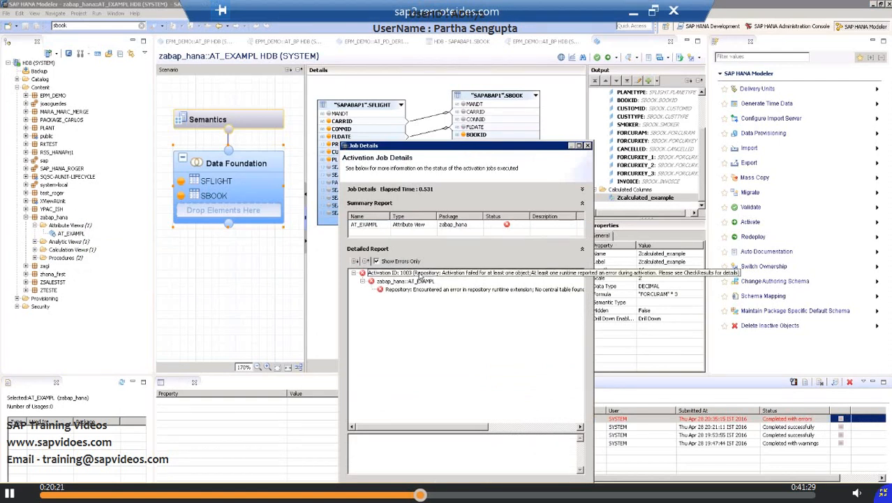
left_click(433, 291)
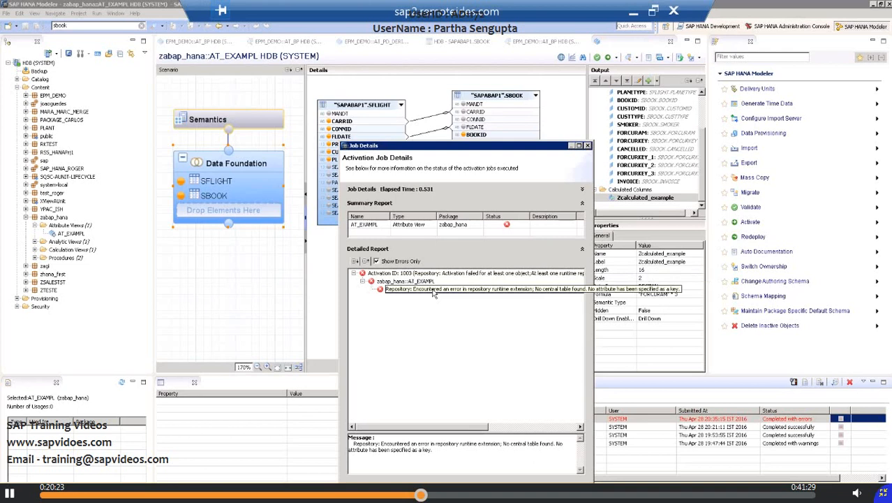
left_click(419, 273)
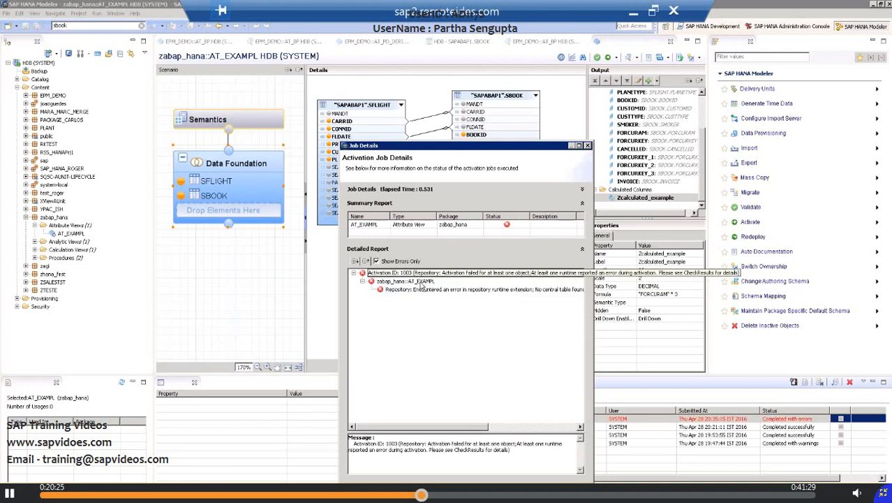
left_click(421, 282)
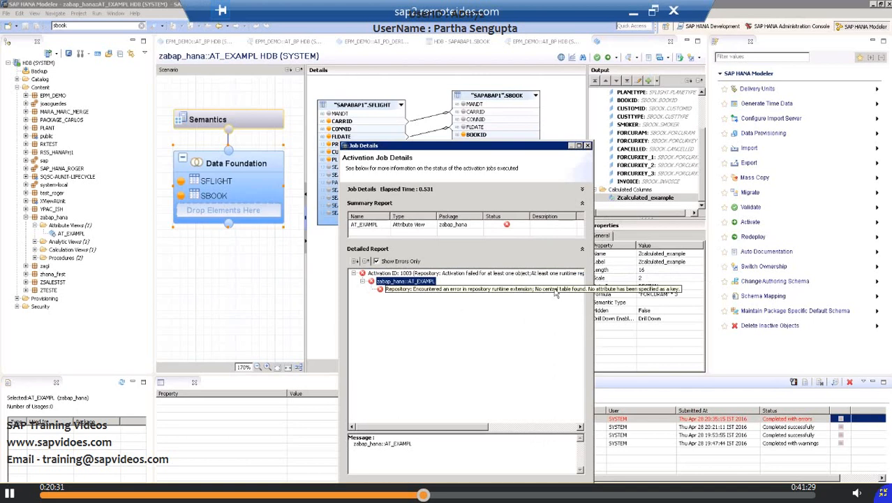
left_click(588, 145)
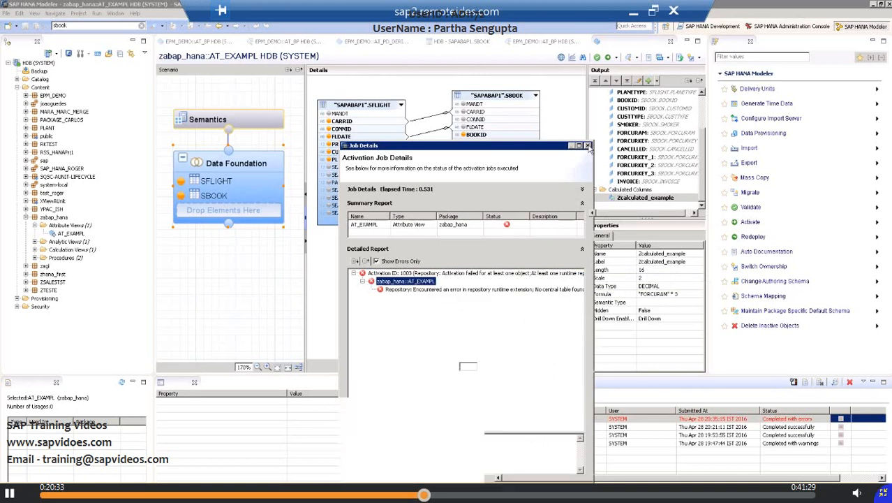
Step: Mark CARRID, CONNID and FLDATE as key columns in the Semantics node
left_click(239, 121)
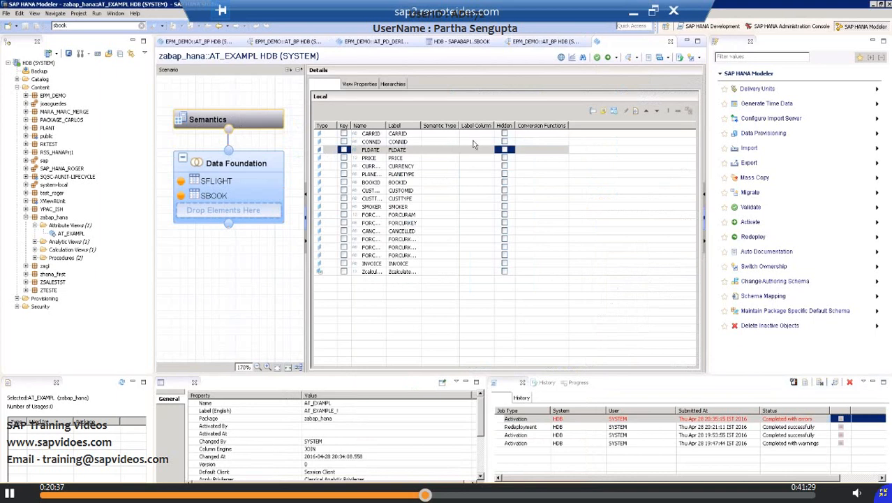
left_click(343, 133)
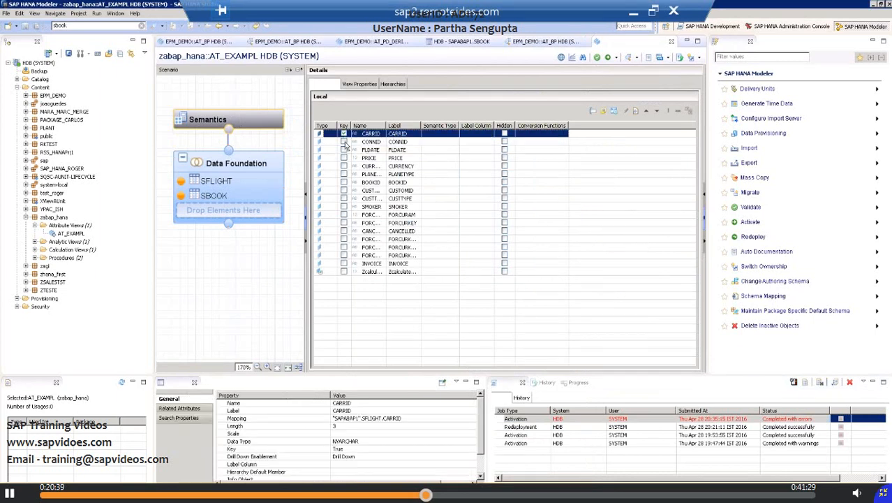
left_click(344, 142)
left_click(344, 149)
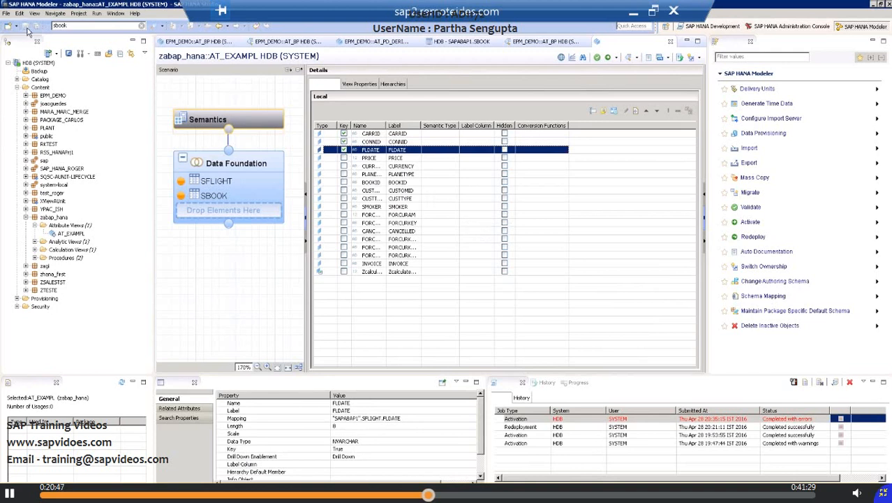
Step: Activate the AT_EXAMPL attribute view with its key columns defined
left_click(71, 234)
right_click(74, 238)
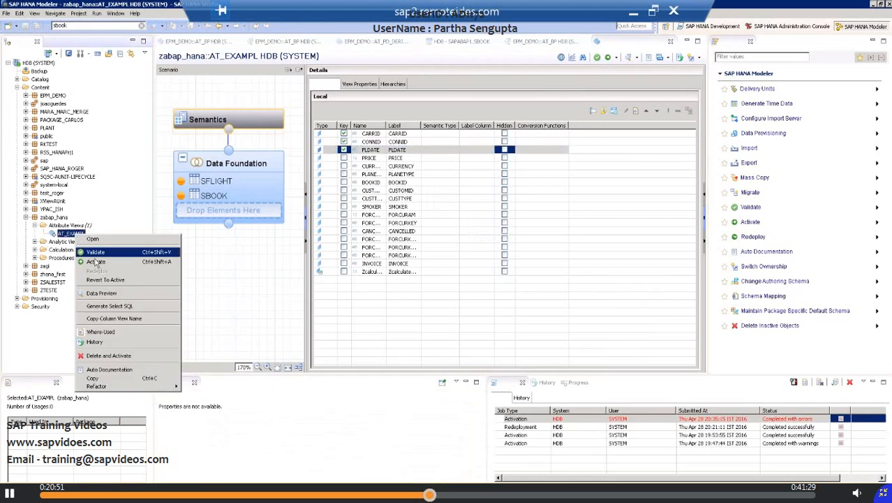
left_click(97, 260)
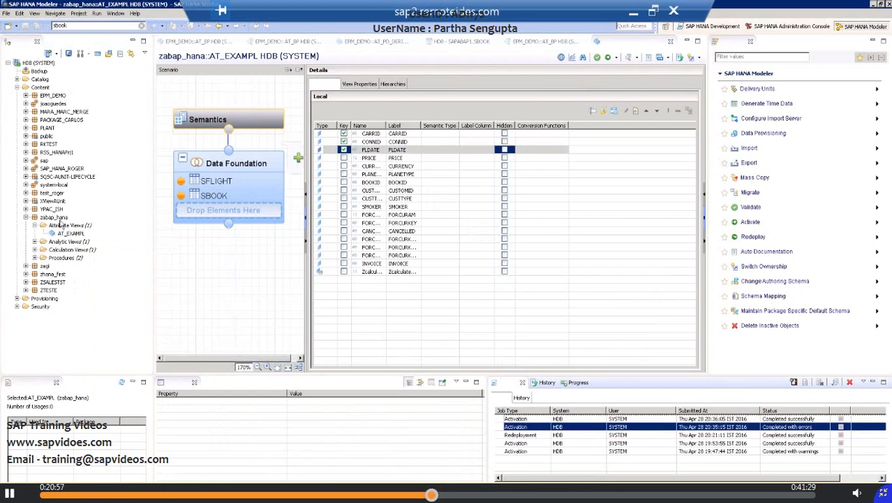
Step: Preview the data of AT_EXAMPL and examine its raw rows from CARRID across to the Zcalculated_example column
left_click(70, 235)
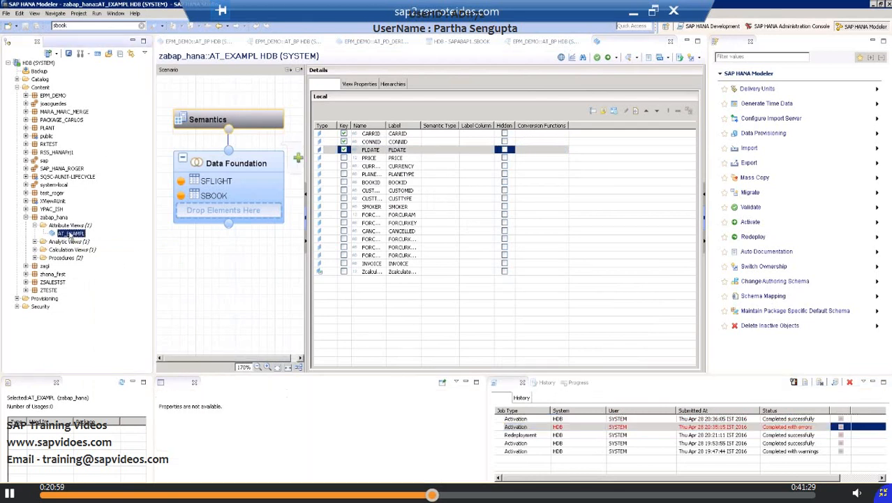
right_click(70, 235)
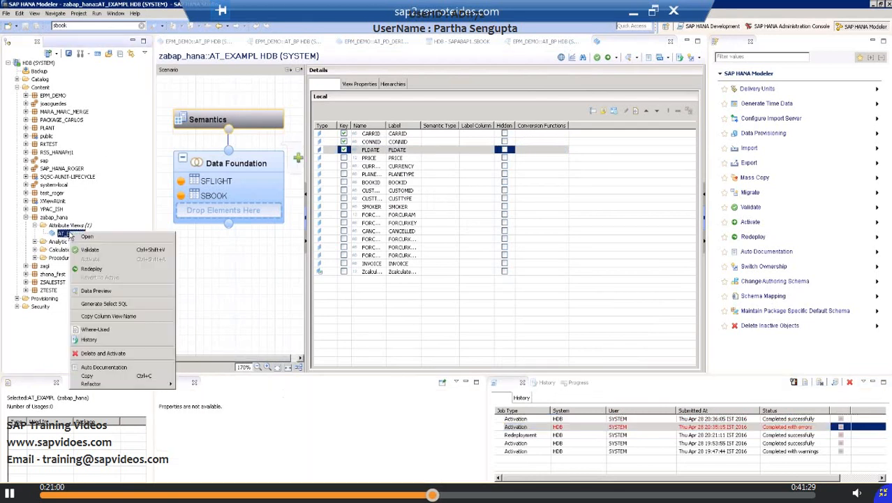
left_click(98, 291)
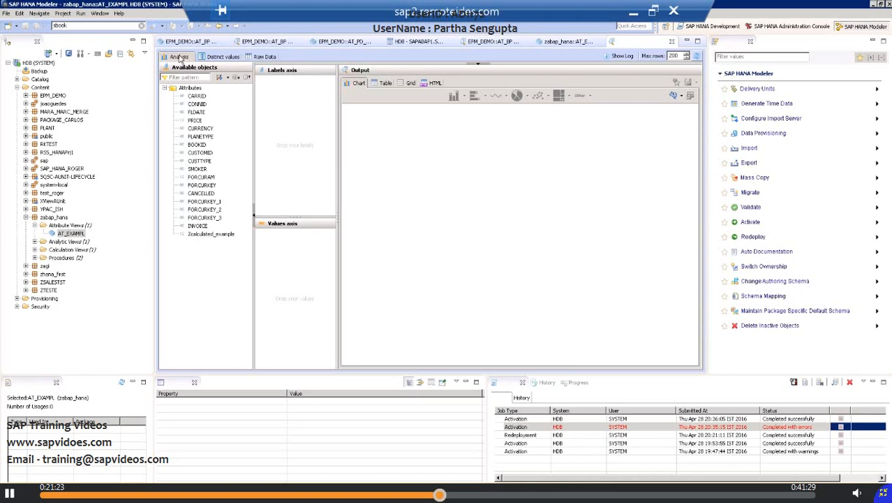
left_click(263, 57)
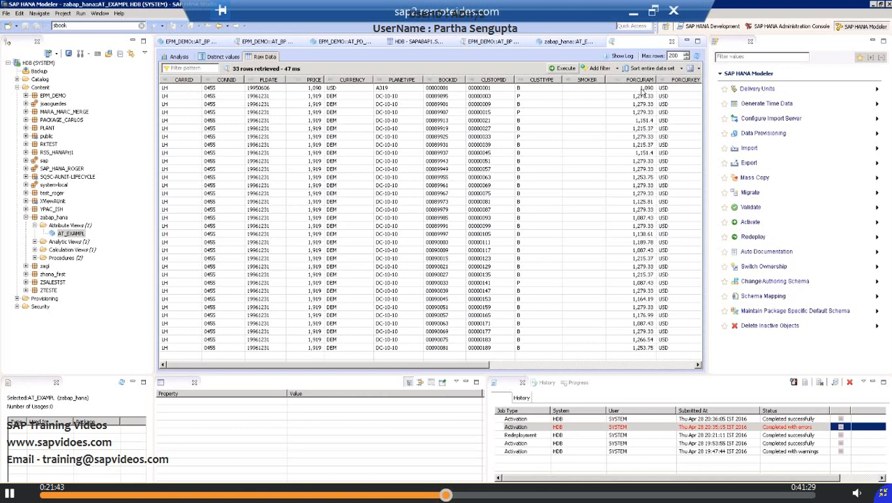
left_click(673, 90)
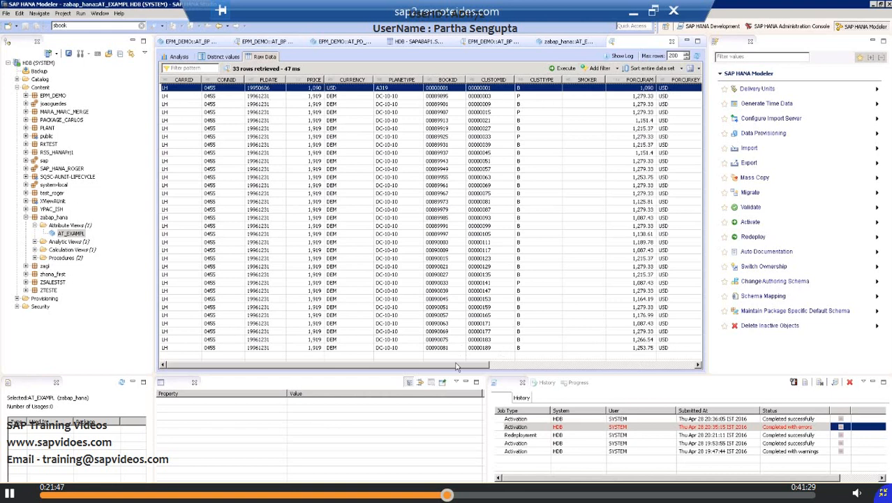
left_click_drag(457, 367, 652, 373)
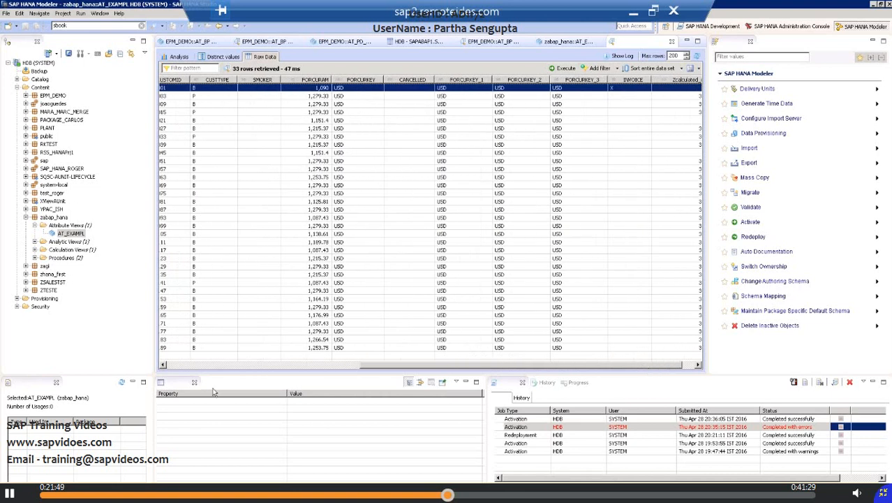
left_click_drag(214, 393, 213, 393)
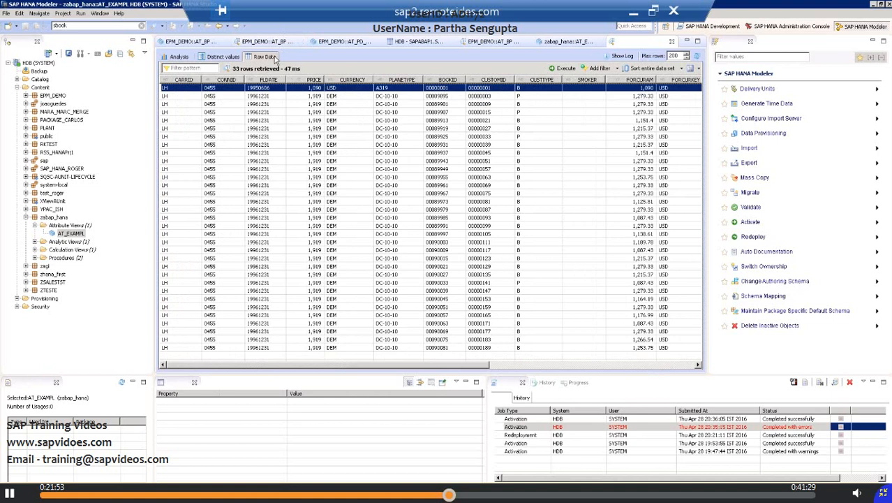
Step: Display the distinct values of the CURRENCY attribute in the data preview
left_click(236, 58)
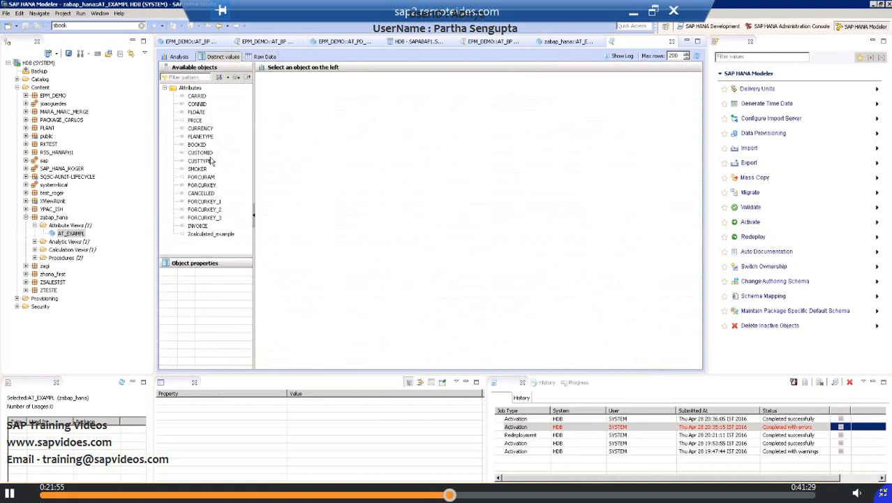
left_click(264, 57)
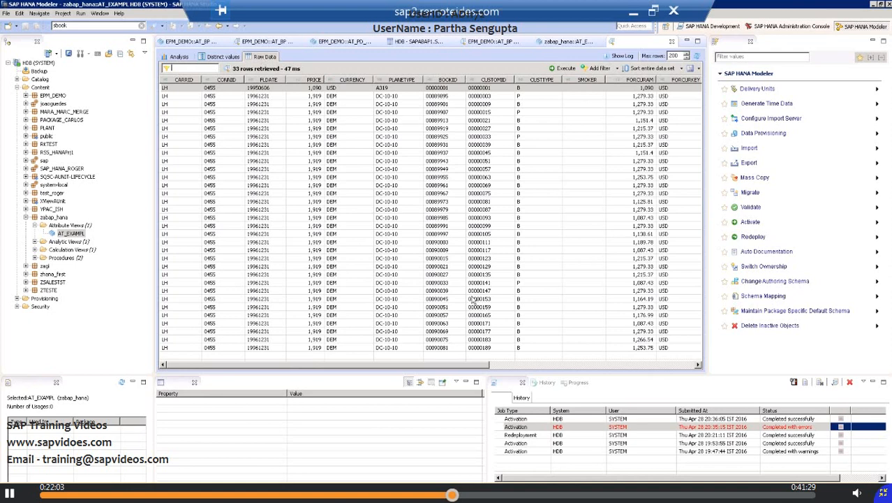
left_click_drag(479, 364, 726, 348)
left_click(222, 56)
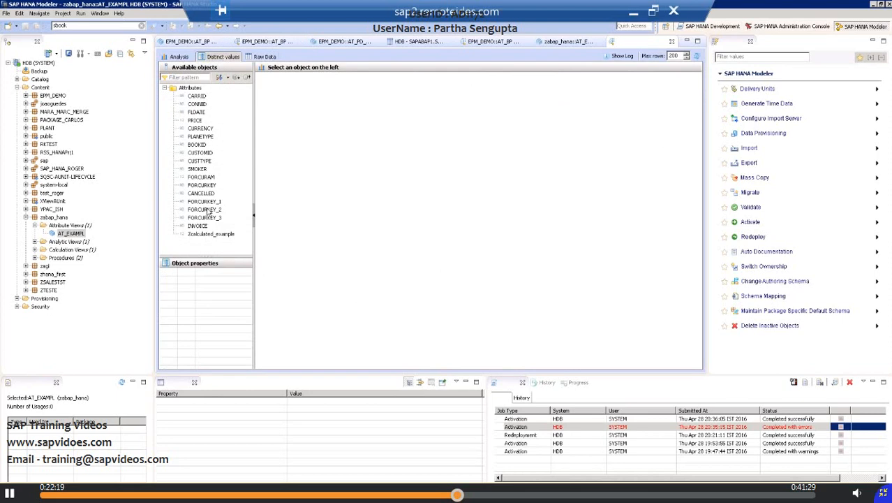
left_click(200, 129)
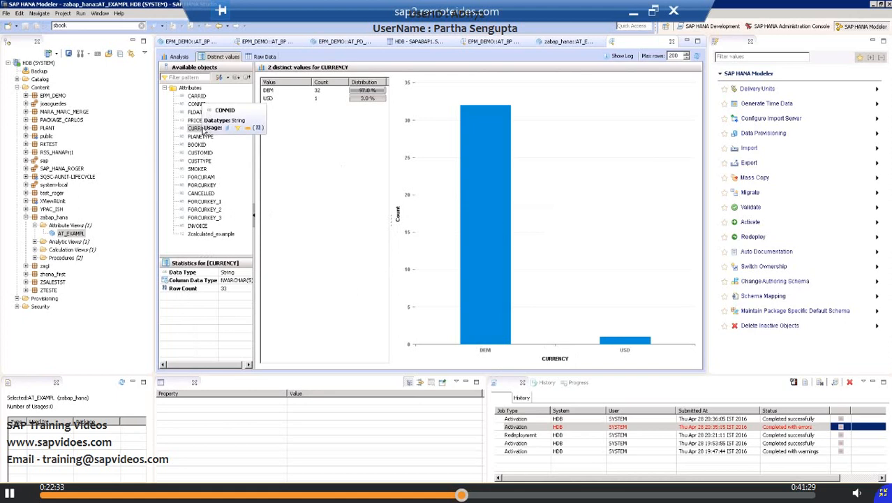
Step: Display the distinct values of FORCURAM, INVOICE, SMOKER, CUSTOMID, PLANETYPE and PRICE one after another in the data preview
left_click(203, 178)
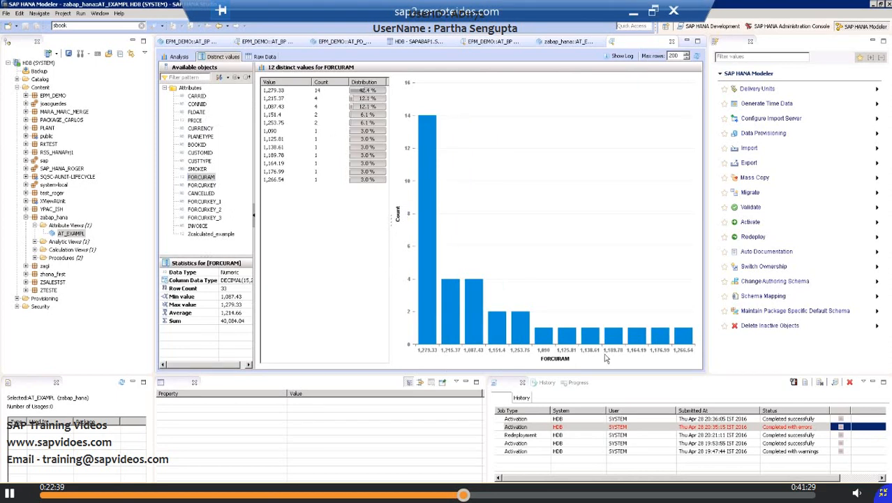
left_click(197, 227)
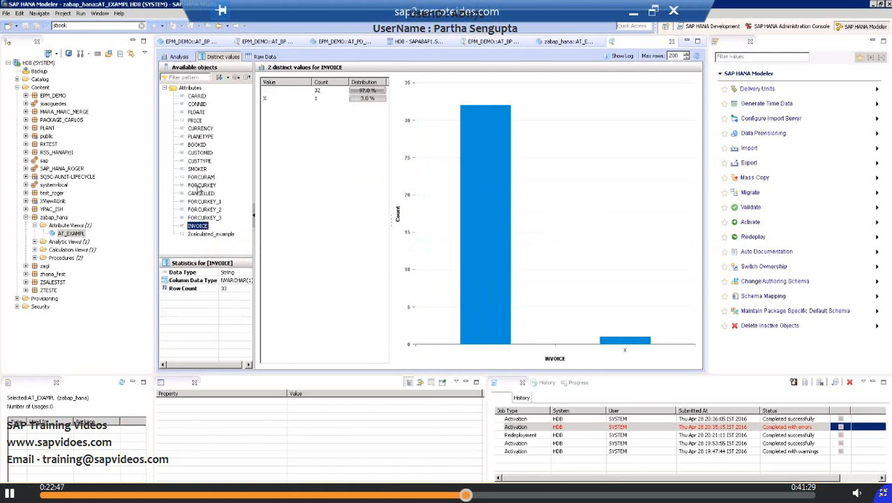
left_click(197, 170)
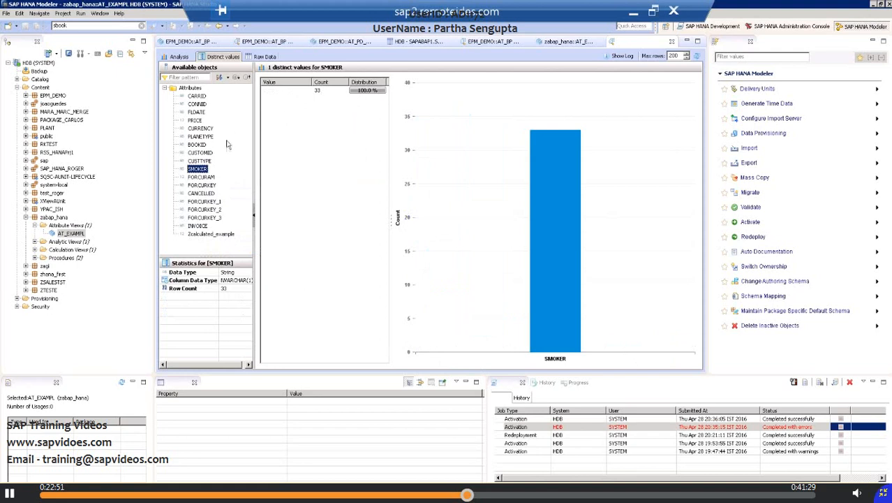
left_click(201, 153)
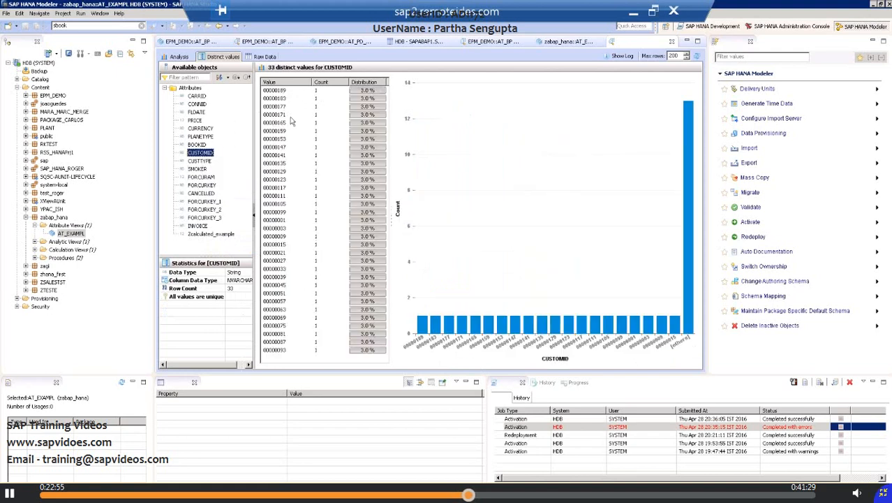
left_click(200, 137)
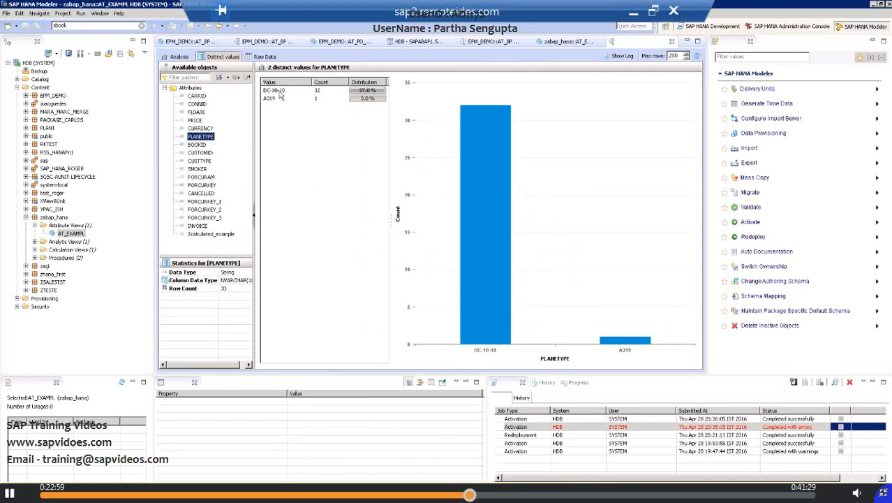
left_click(279, 93)
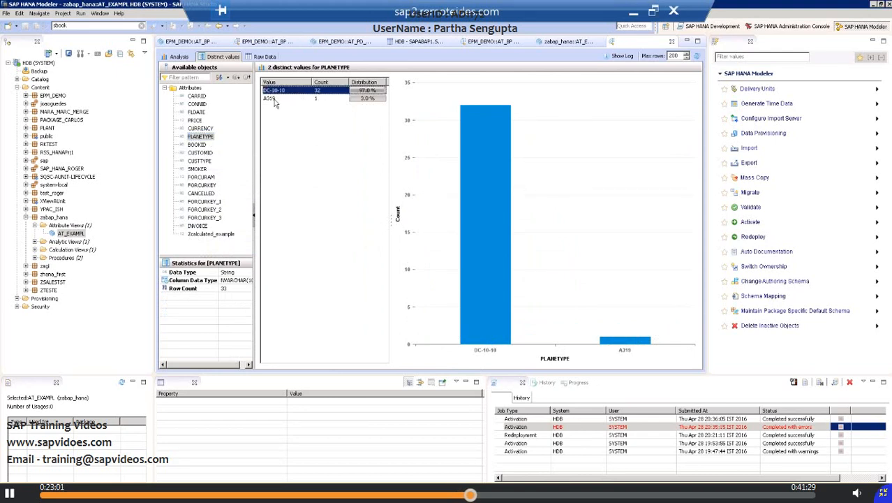
left_click(275, 100)
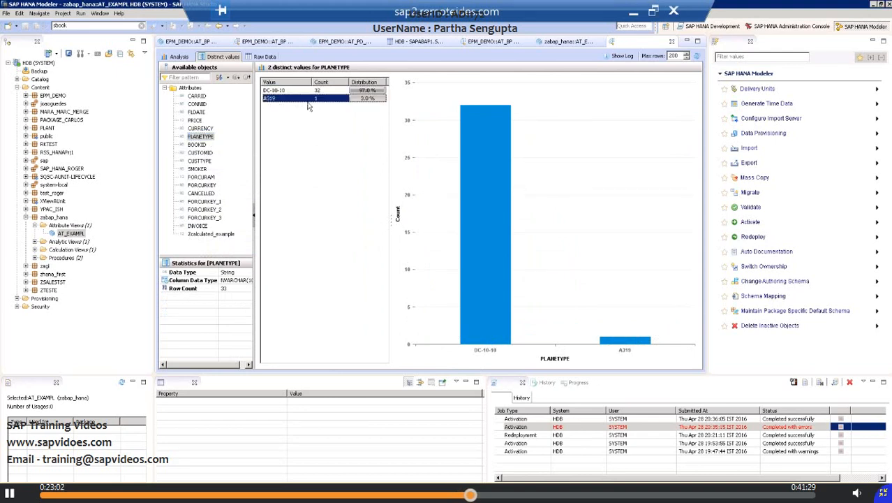
left_click(195, 122)
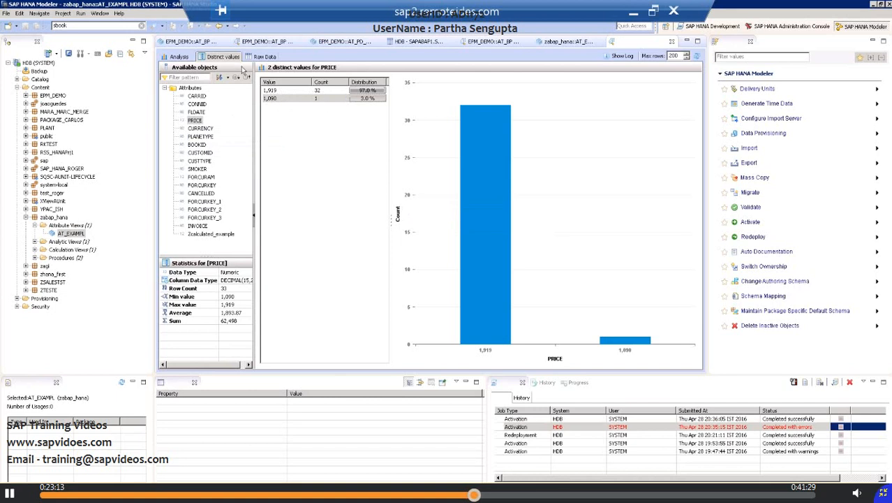
Step: Build an analysis of the previewed data with FLDATE on the labels axis and the count of PRICE on the values axis
left_click(264, 58)
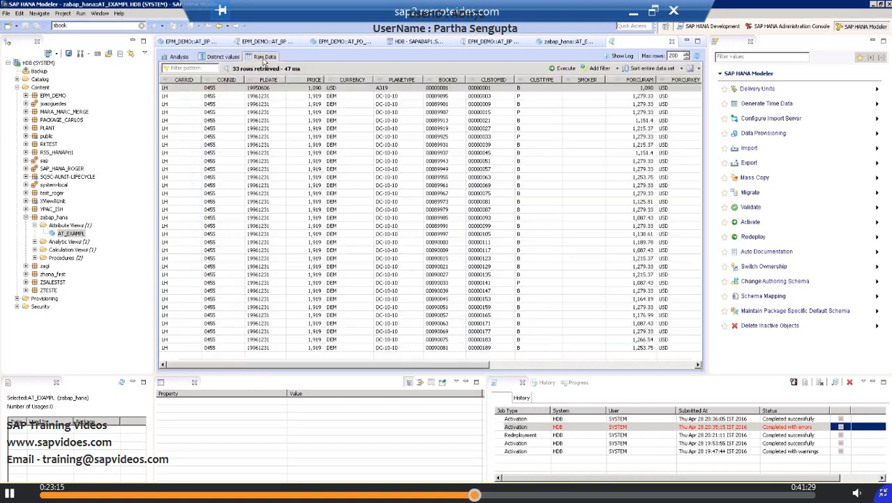
left_click(224, 59)
left_click(182, 58)
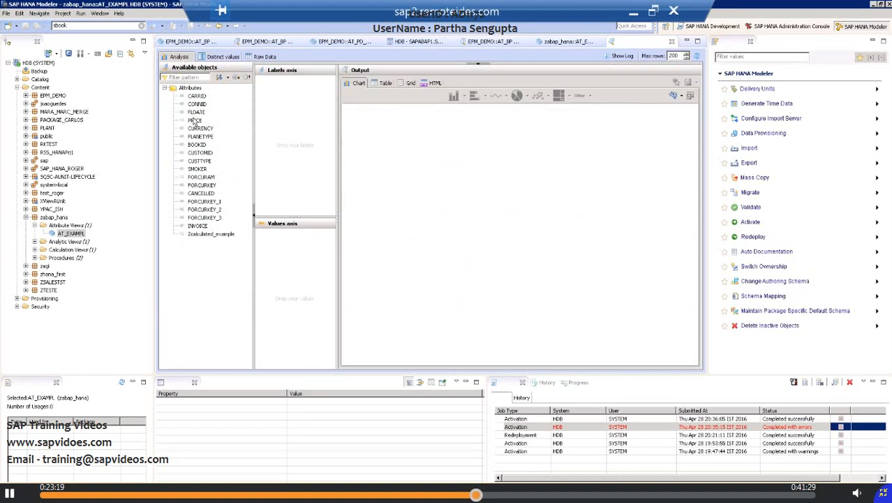
mouse_move(196, 123)
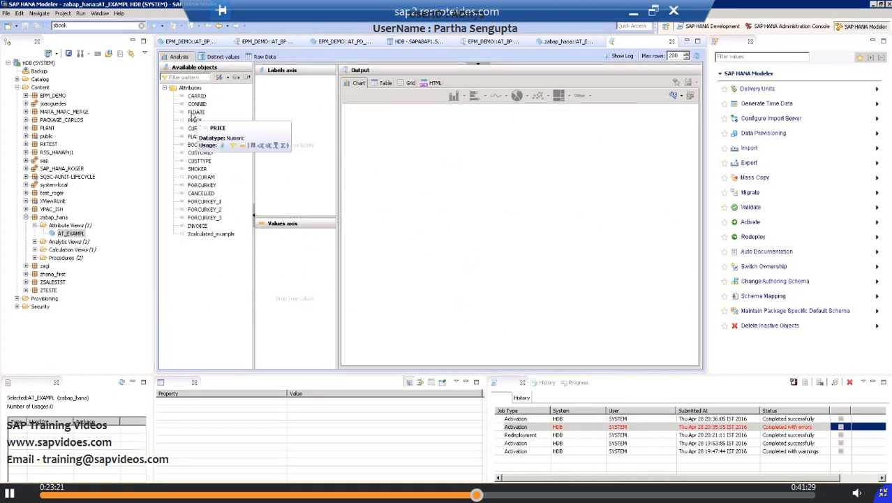
left_click_drag(197, 112, 277, 117)
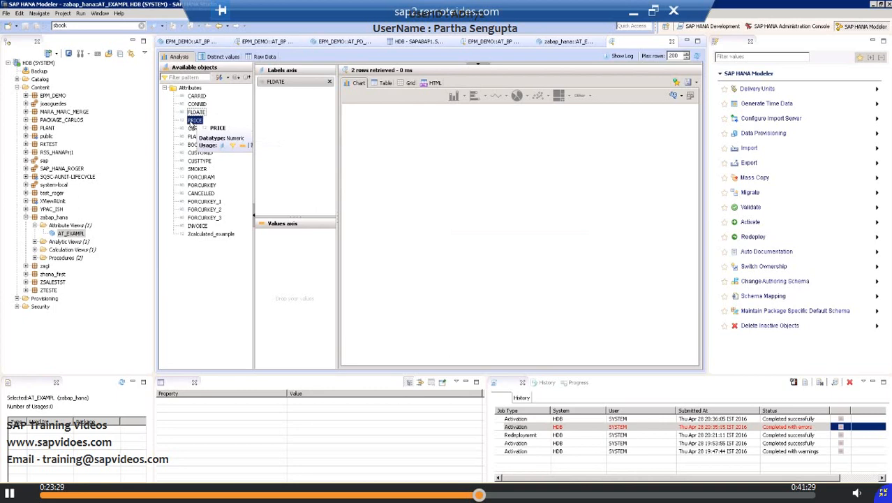
left_click_drag(193, 122, 278, 255)
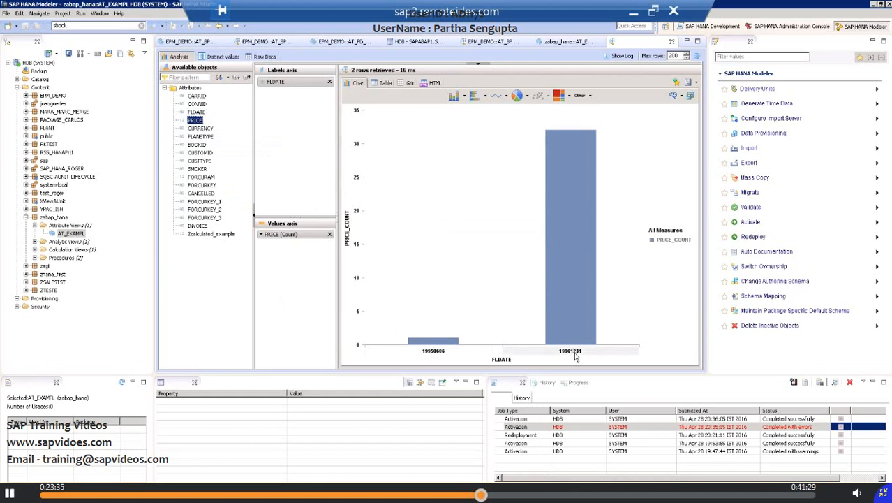
mouse_move(561, 136)
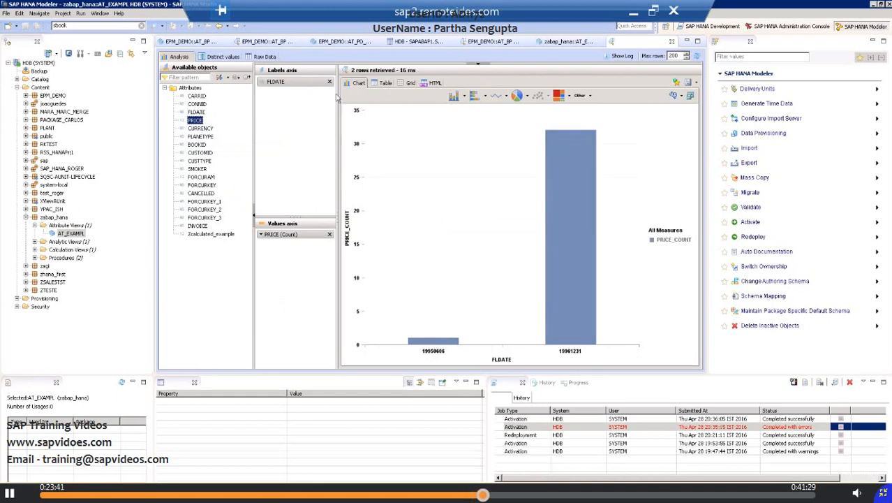
Step: View the PRICE count by FLDATE as a table, a grid and HTML, and return to the chart output
left_click(384, 85)
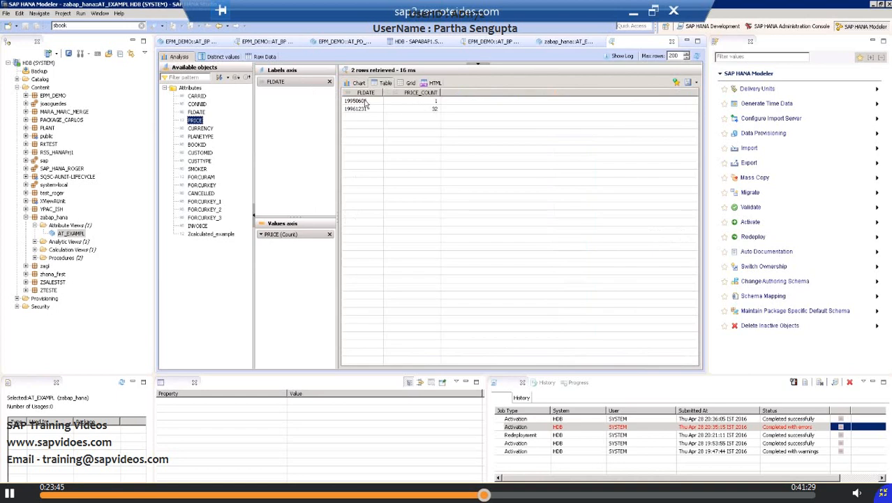
left_click(405, 84)
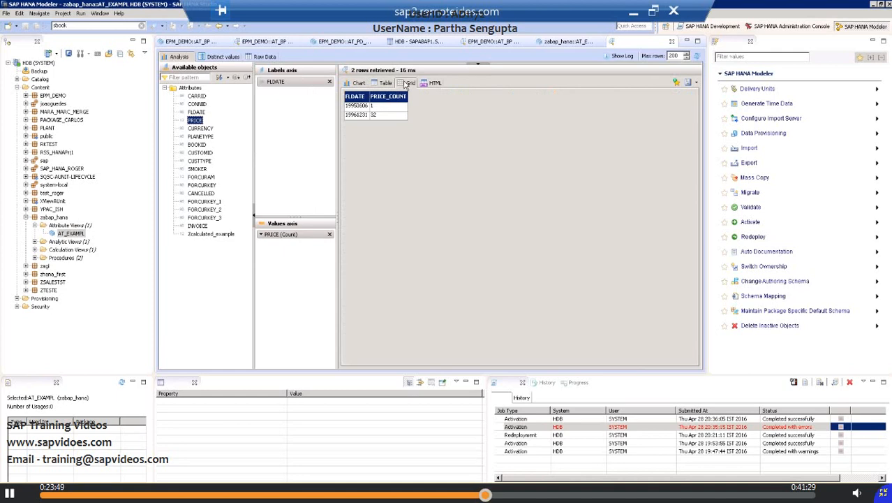
left_click(432, 84)
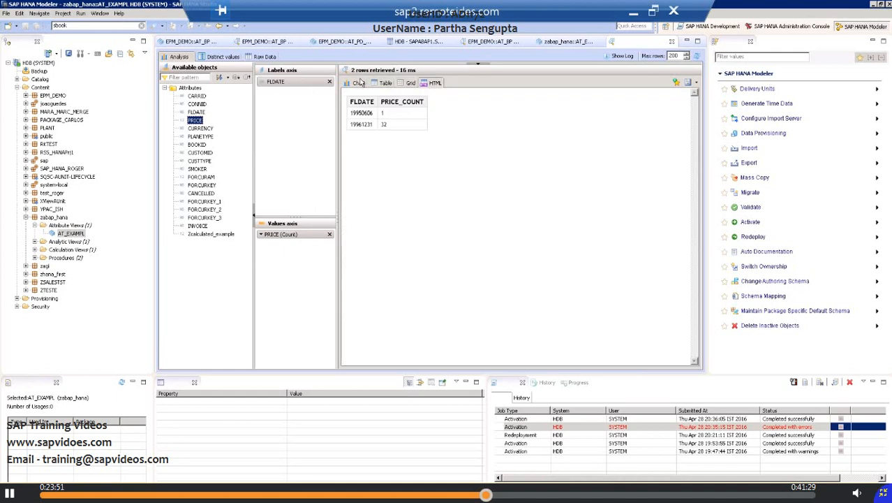
left_click(359, 84)
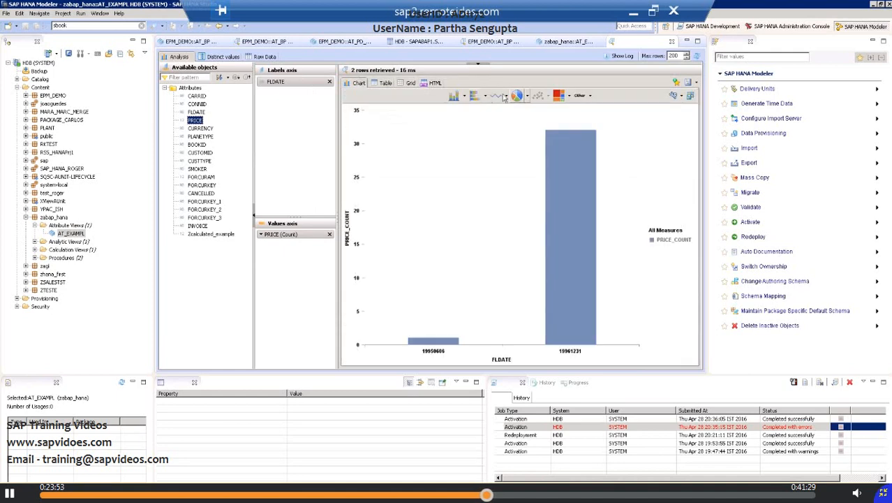
Step: Compare the PRICE count by FLDATE as a horizontal bar, line, pie and tree map chart
left_click(480, 97)
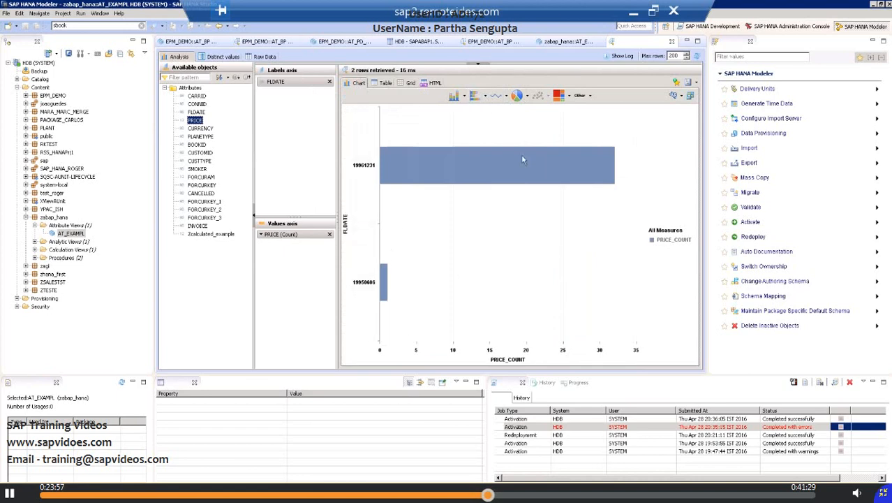
left_click(500, 98)
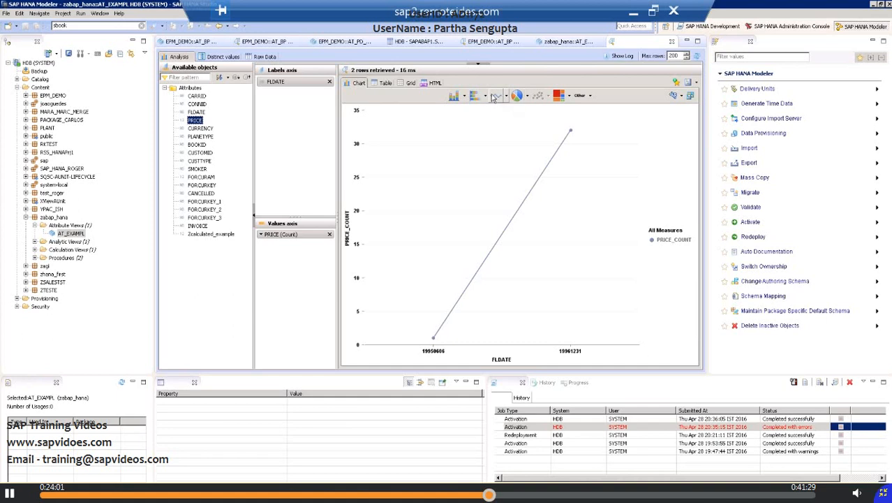
left_click(465, 96)
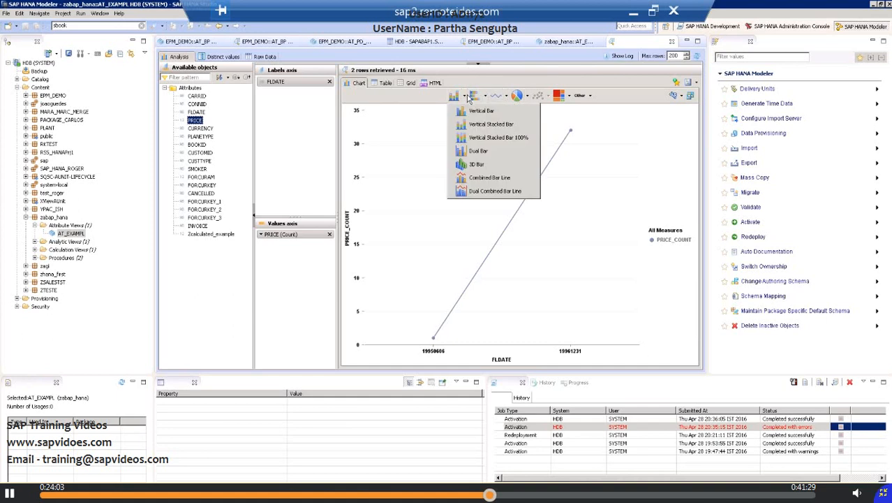
left_click(517, 97)
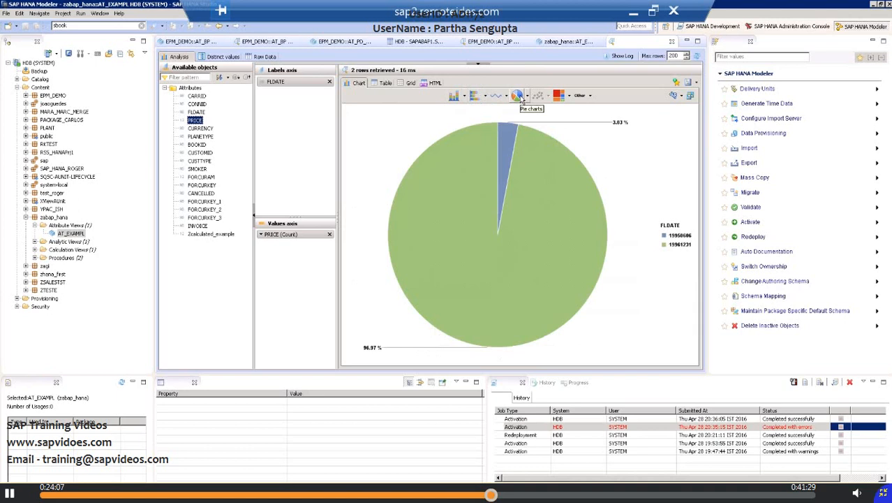
left_click(560, 96)
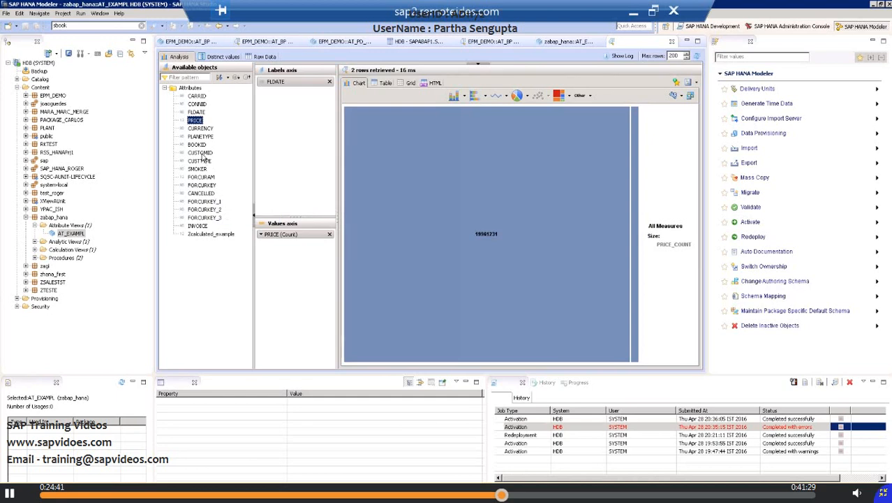
Step: Add the count of CUSTOMID to the values axis and display the analysis as a vertical bar chart
left_click_drag(200, 152, 279, 278)
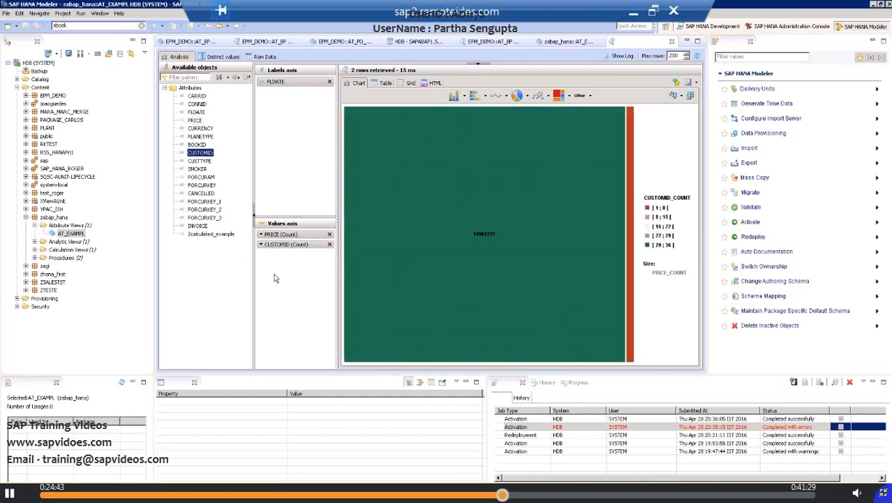
left_click(454, 97)
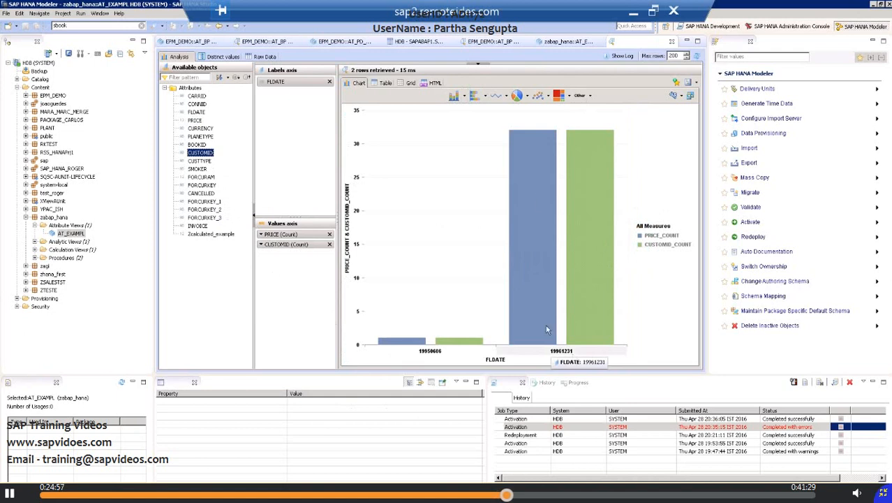
Step: View the PRICE and CUSTOMID counts by FLDATE as a table, a grid and HTML
left_click(386, 83)
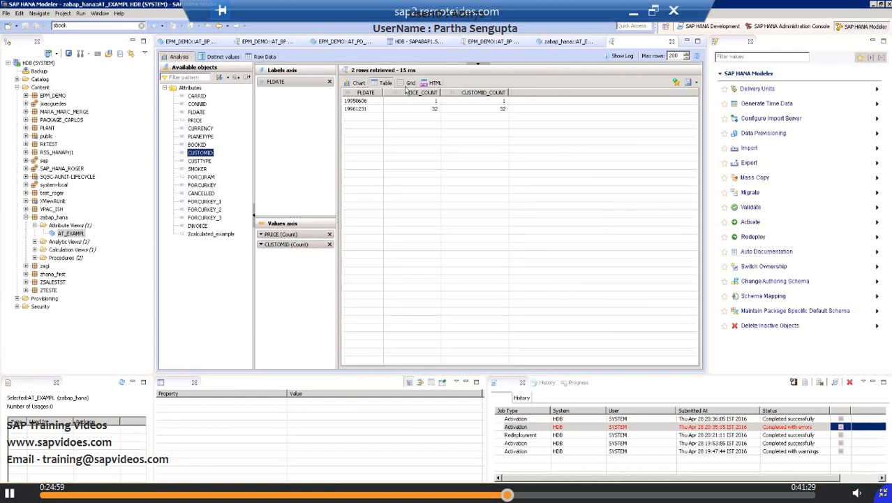
left_click(411, 82)
left_click(434, 83)
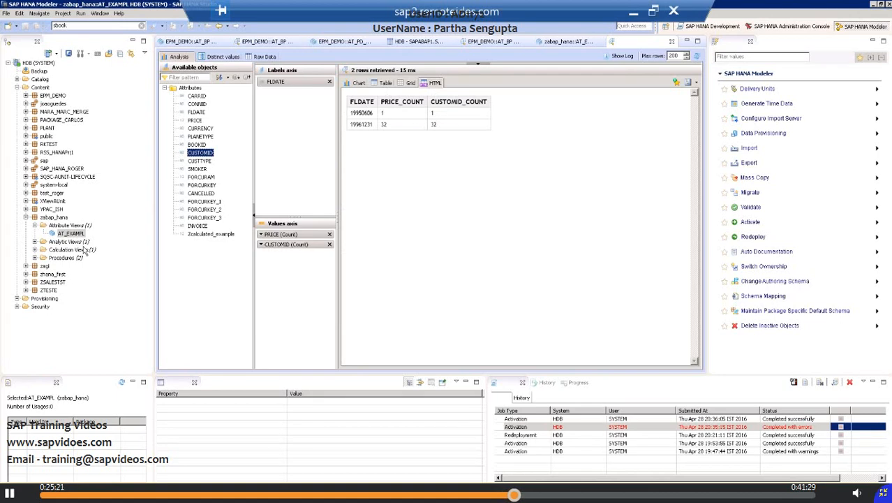
Step: Reopen AT_EXAMPL and examine its Data Foundation join of SFLIGHT and SBOOK and the output columns down to Zcalculated_example
left_click(68, 227)
double_click(74, 234)
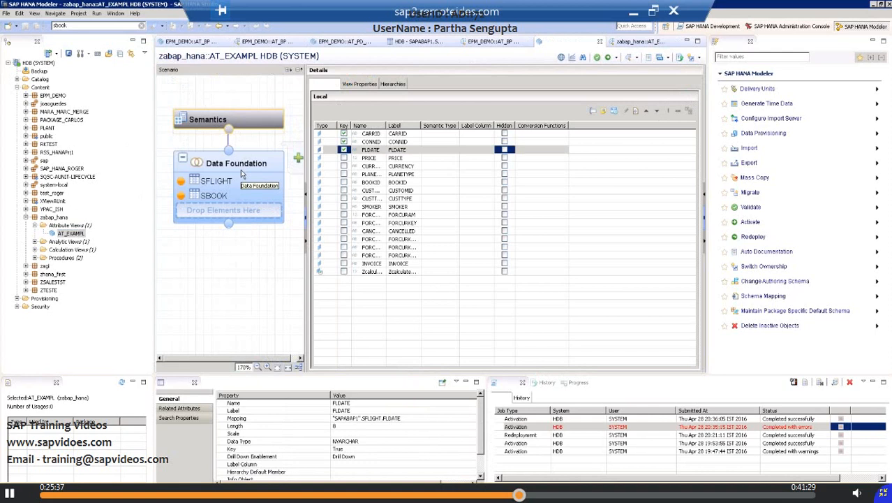
left_click(242, 174)
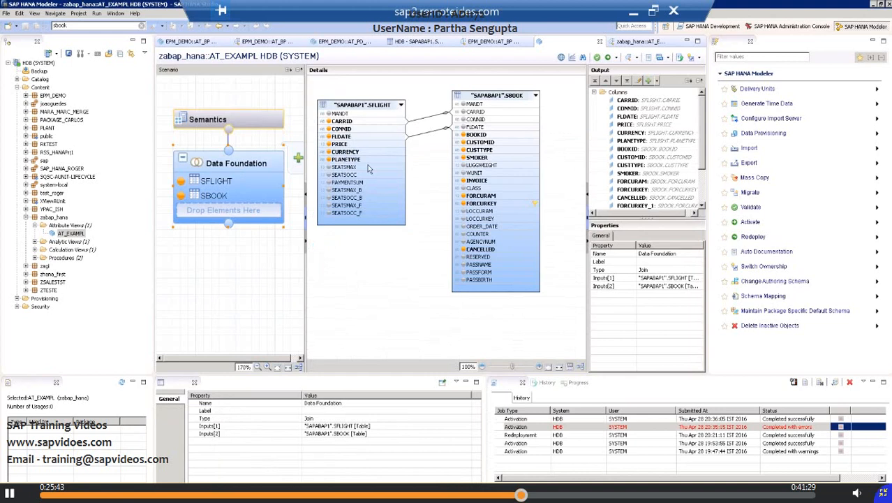
mouse_move(474, 170)
mouse_move(508, 268)
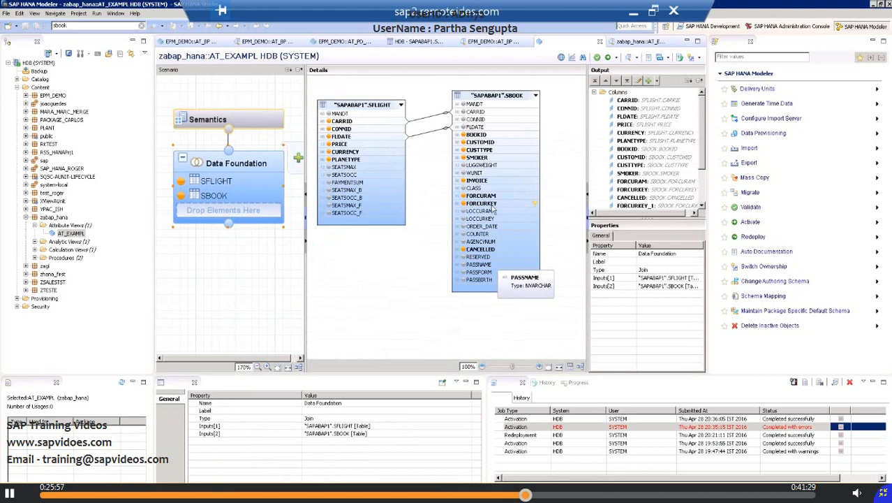
mouse_move(493, 208)
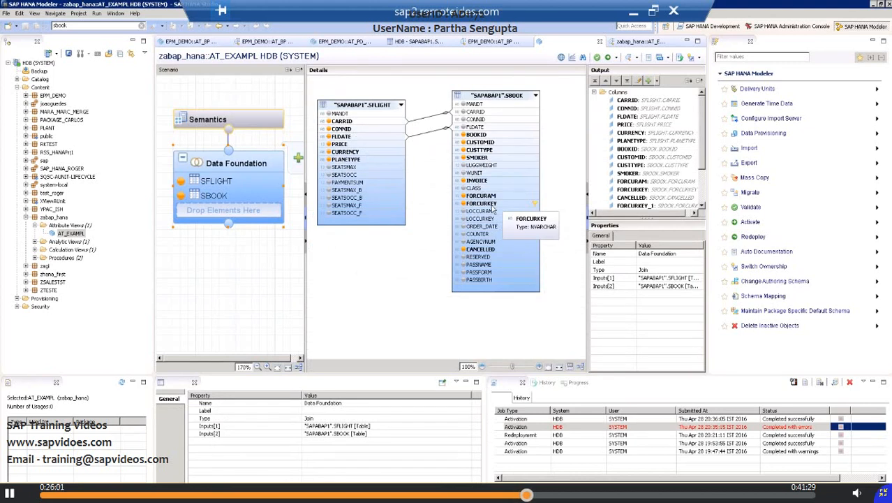
right_click(703, 174)
left_click_drag(701, 163, 701, 205)
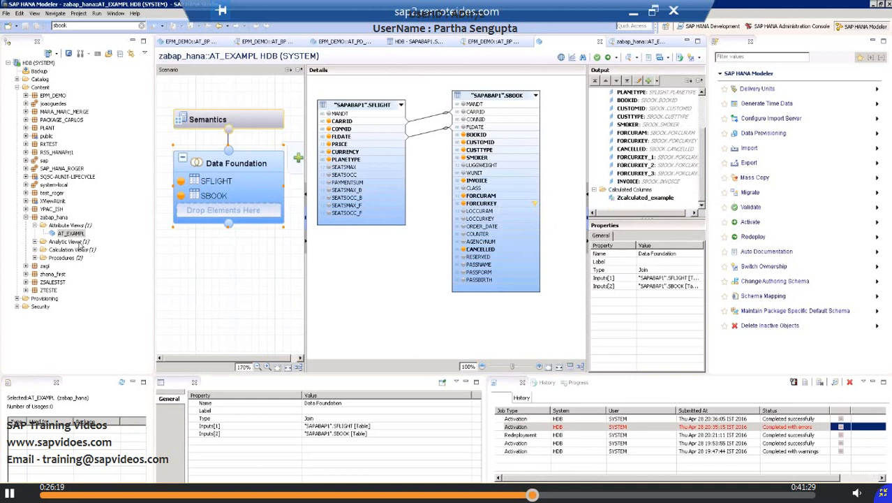
Step: Create an analytic view named AN_SAMPLE with the label AN_SAMPLE in the zabap_hana package
left_click(81, 243)
right_click(85, 244)
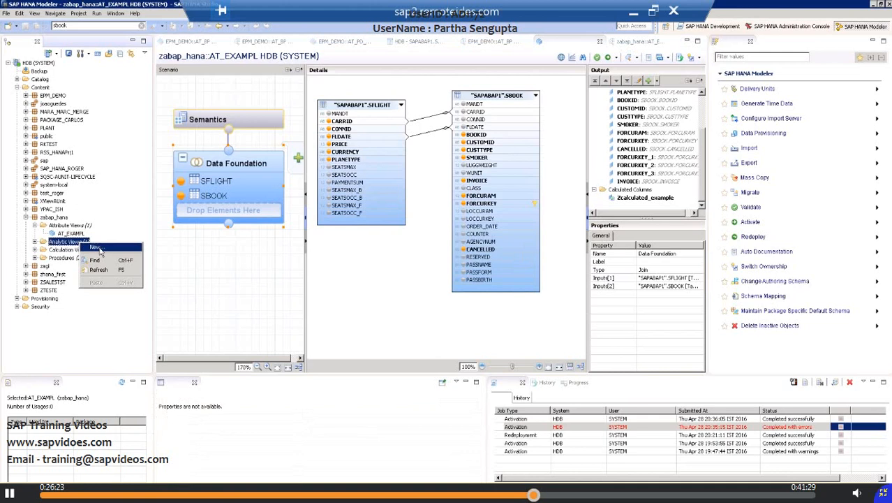
left_click(100, 250)
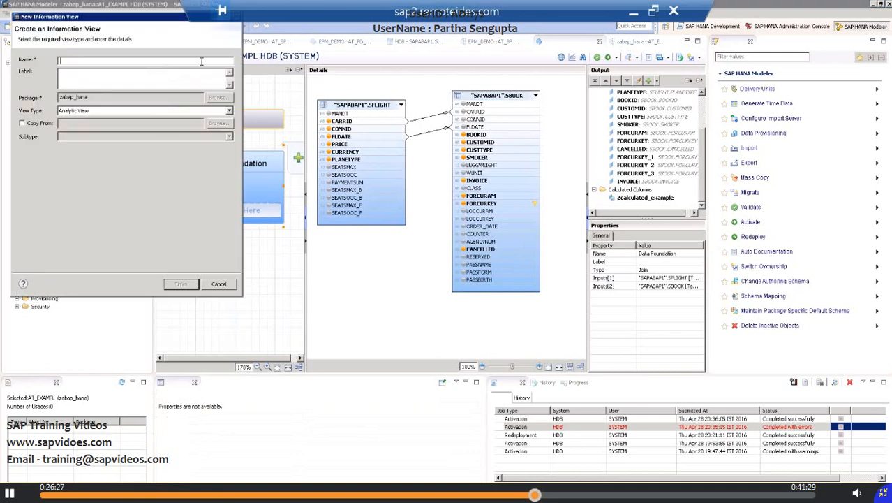
type("AN_SAMPLE")
left_click(124, 80)
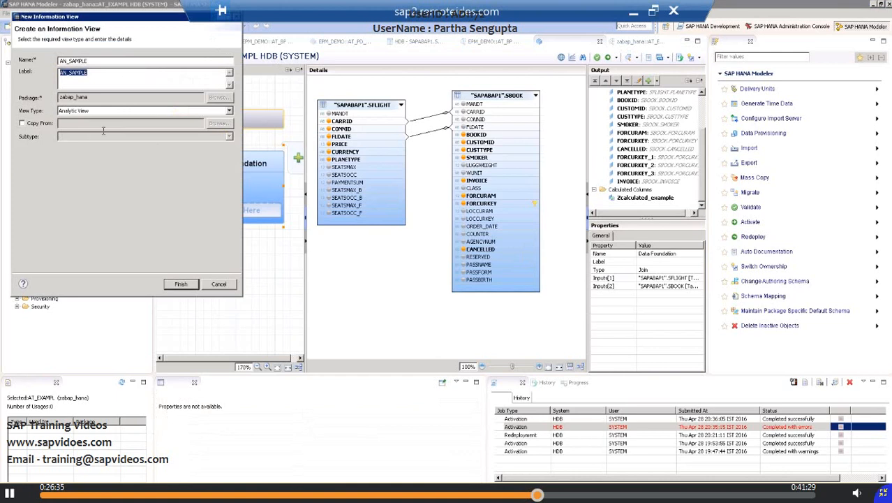
left_click(183, 286)
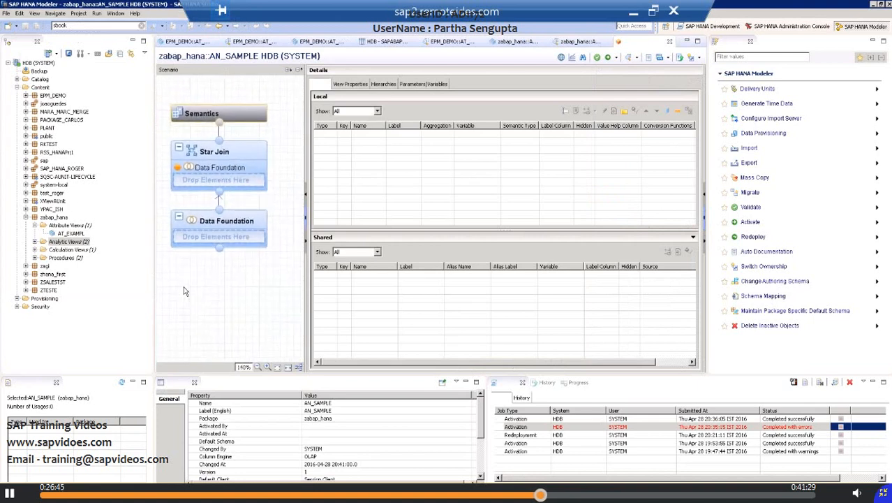
Step: Try to add the attribute view AT_EXAMPL to the Data Foundation of AN_SAMPLE
left_click(244, 241)
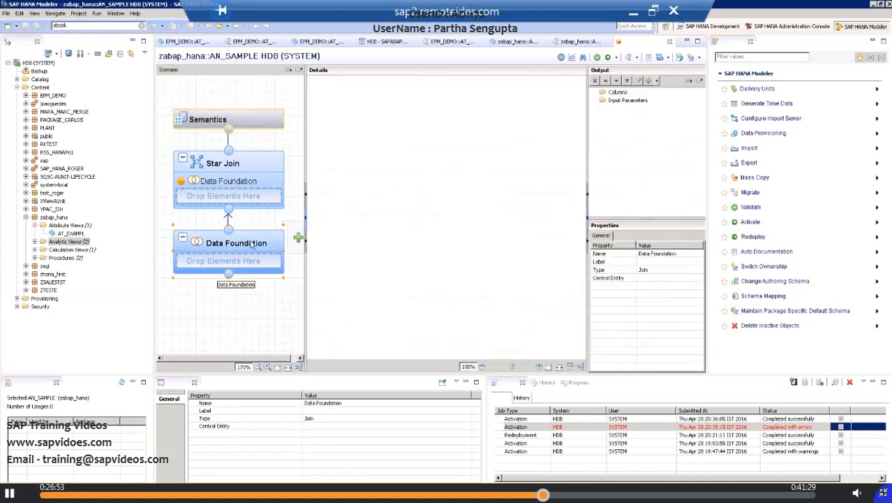
right_click(252, 246)
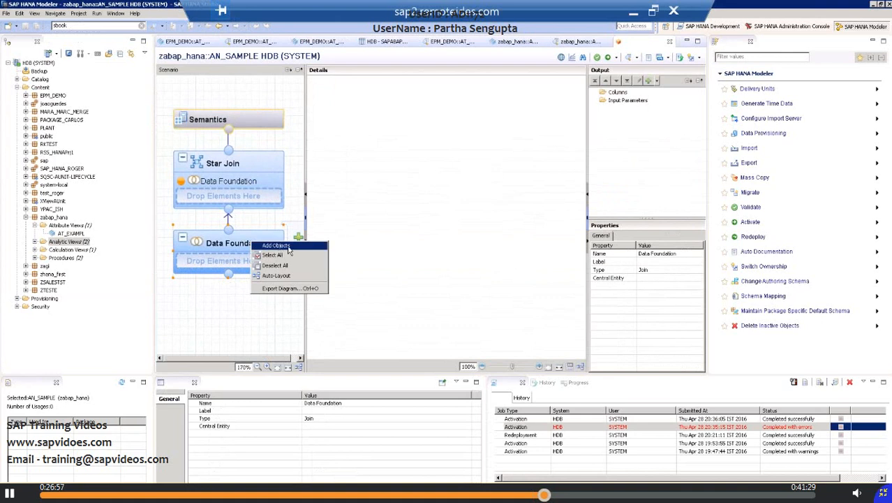
left_click(288, 247)
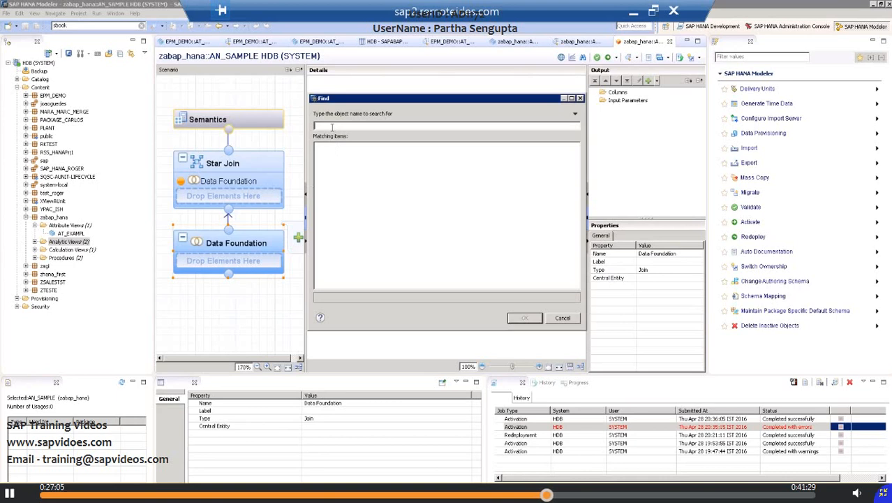
type("AT_E")
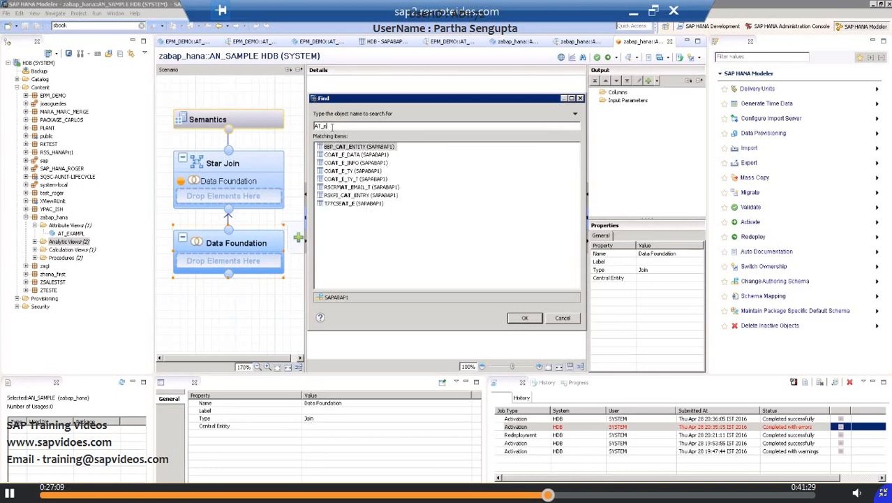
type("X")
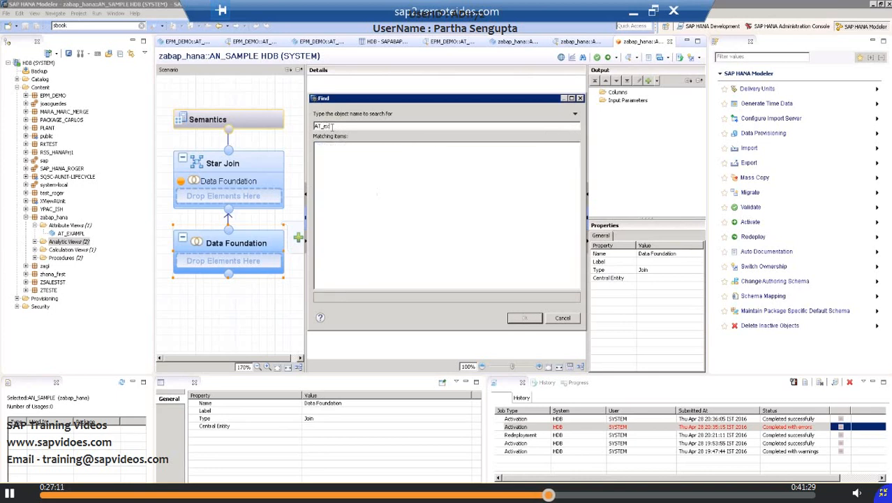
key("BackSpace")
key("BackSpace")
key("BackSpace")
key("BackSpace")
key("BackSpace")
type("AT")
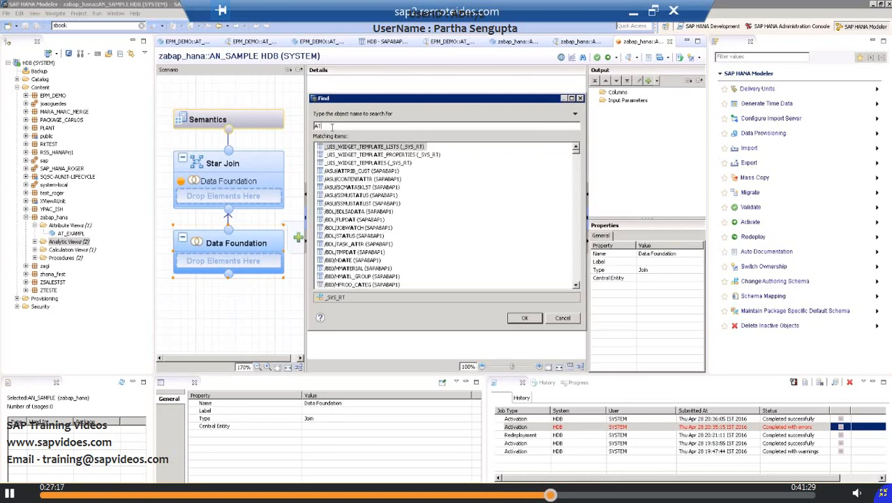
type("_E")
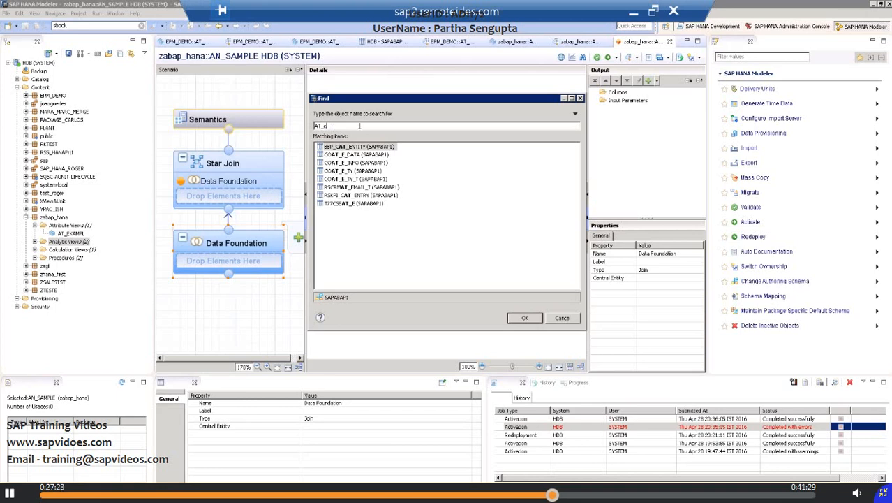
type("X")
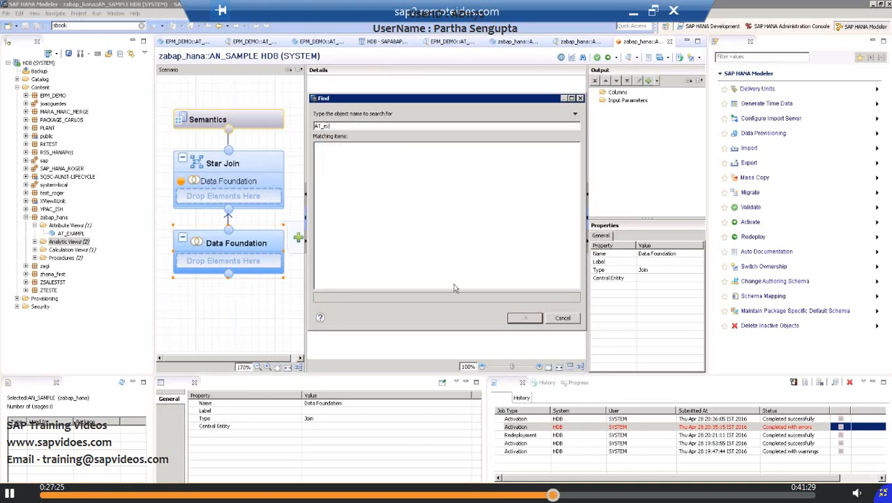
left_click(562, 318)
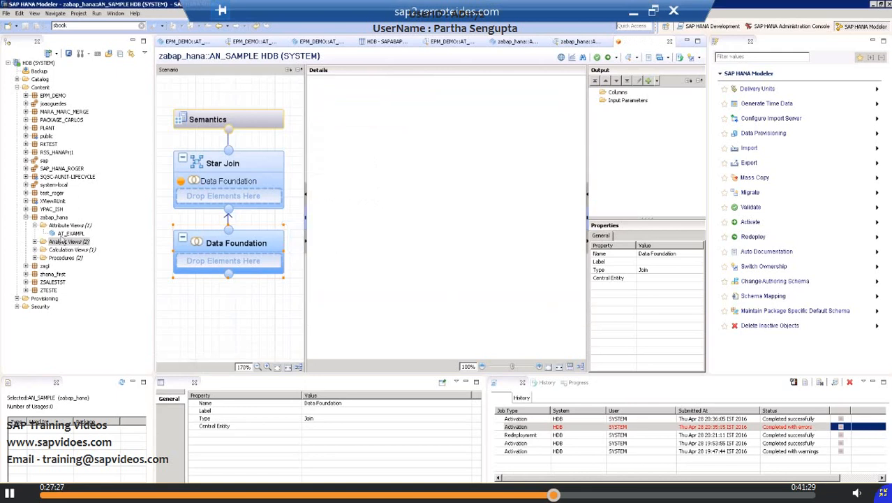
left_click_drag(83, 237, 199, 262)
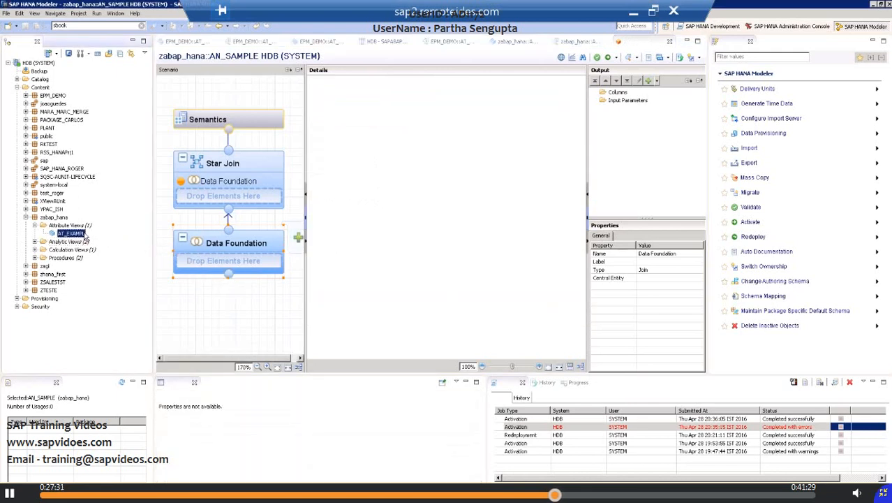
left_click_drag(73, 234, 245, 243)
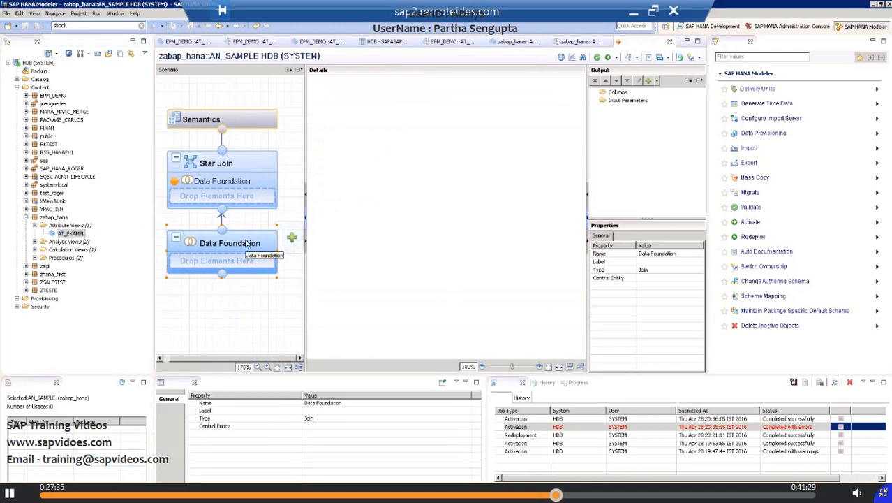
Step: Add the SCUSTOM table from schema SAPABAP1 to the Data Foundation of AN_SAMPLE
right_click(247, 243)
left_click(272, 246)
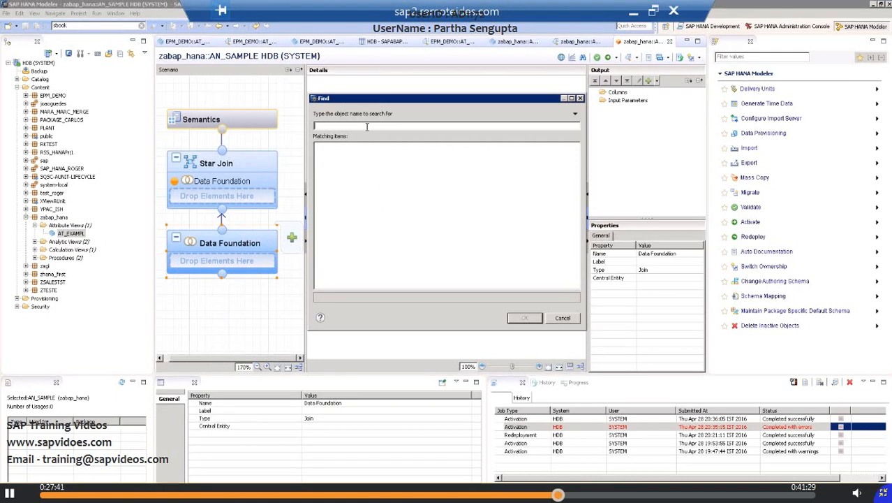
type("SBOO")
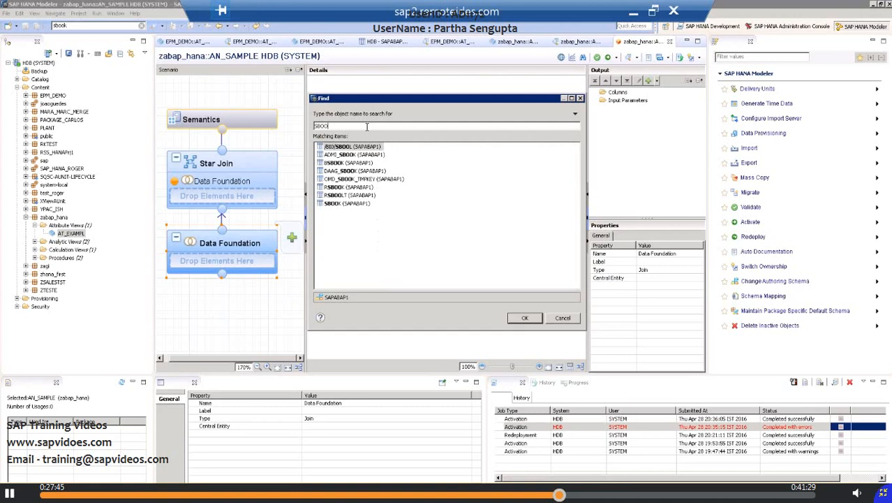
key("BackSpace")
key("BackSpace")
key("BackSpace")
type("cu")
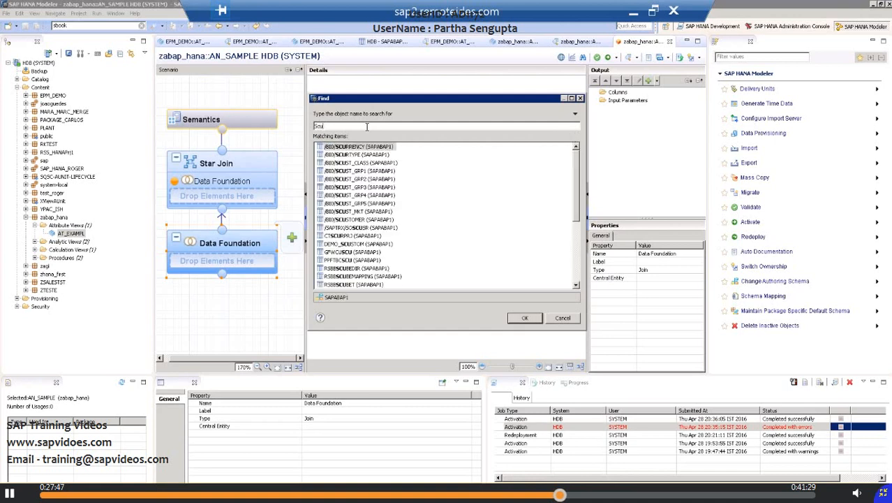
type("rr")
key("BackSpace")
key("BackSpace")
key("BackSpace")
key("BackSpace")
key("BackSpace")
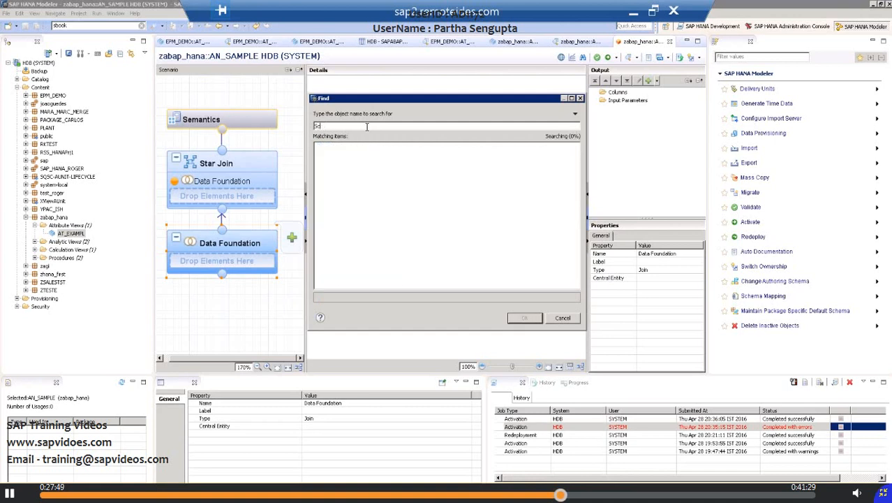
type("custom")
left_click(340, 163)
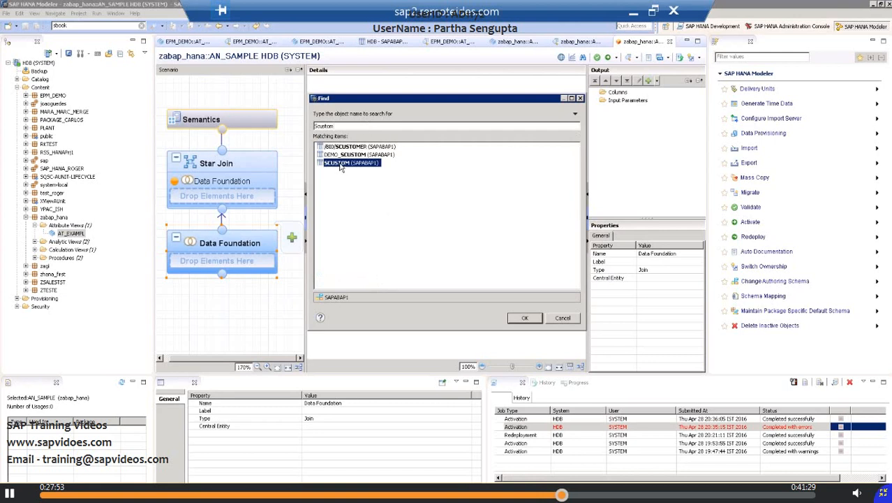
left_click(522, 318)
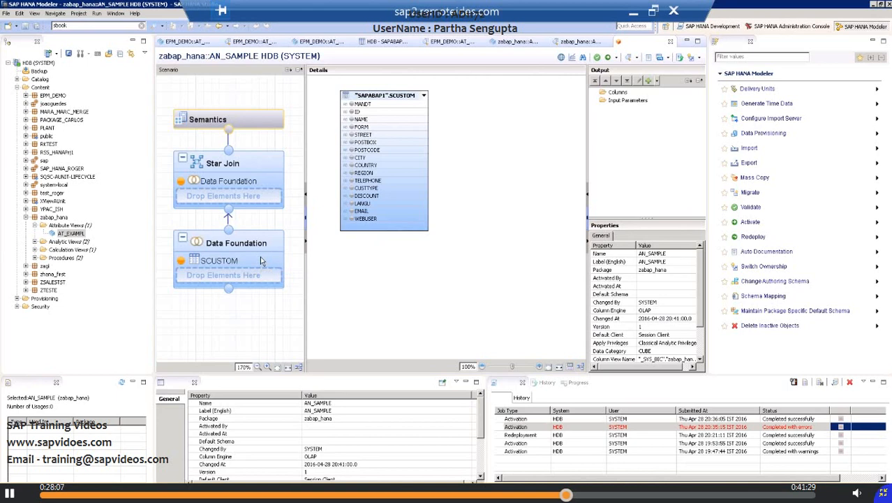
Step: Add the SBOOK table from schema SAPABAP1 to the Data Foundation beside SCUSTOM
right_click(260, 258)
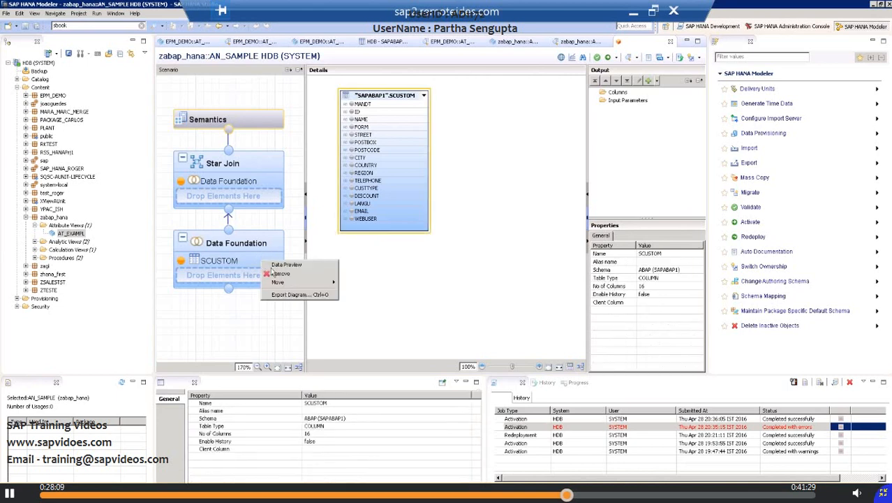
left_click(244, 244)
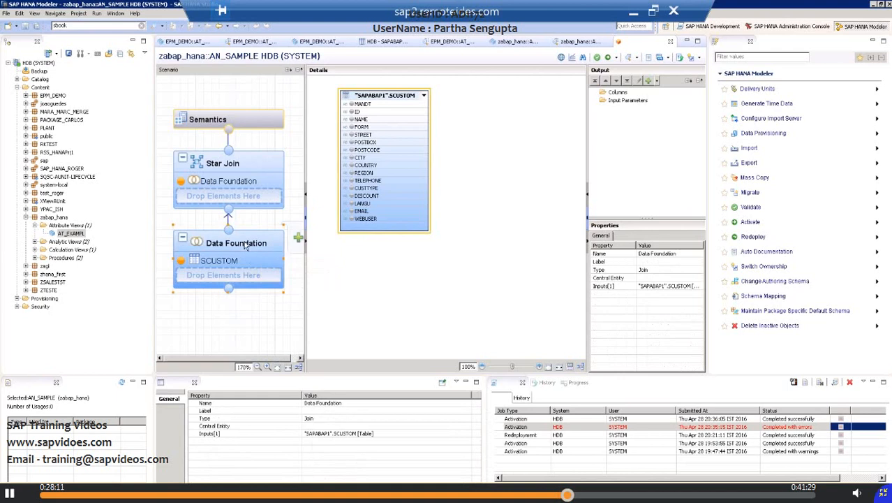
right_click(245, 246)
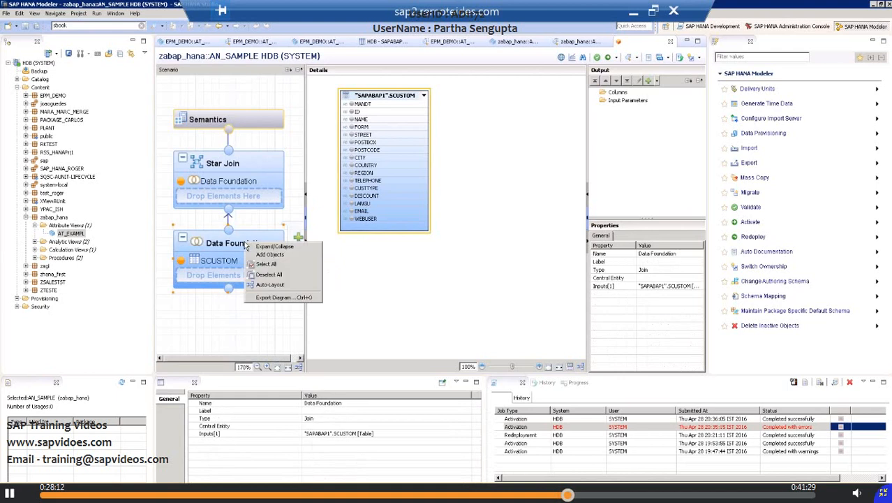
left_click(282, 257)
type("S")
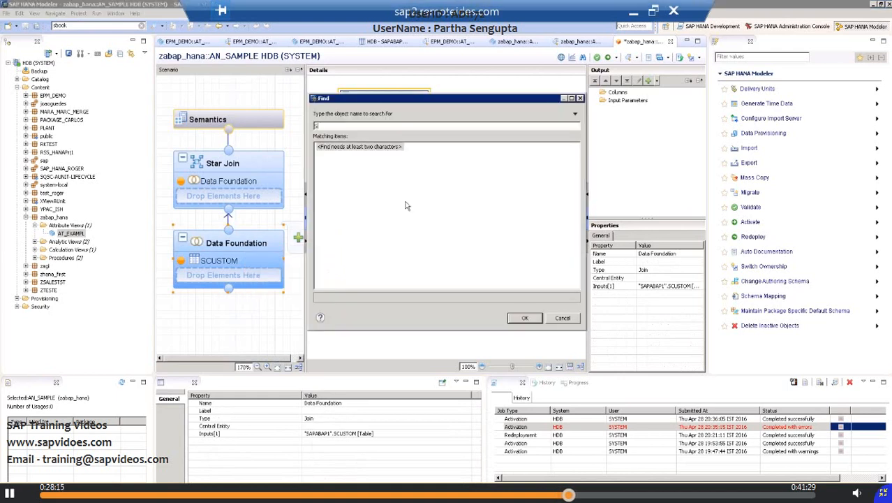
type("BOOK")
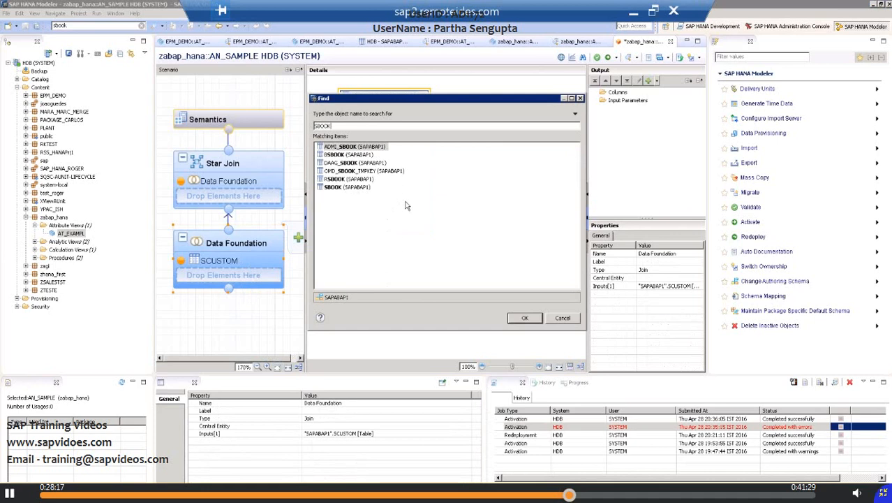
left_click(344, 187)
left_click(523, 319)
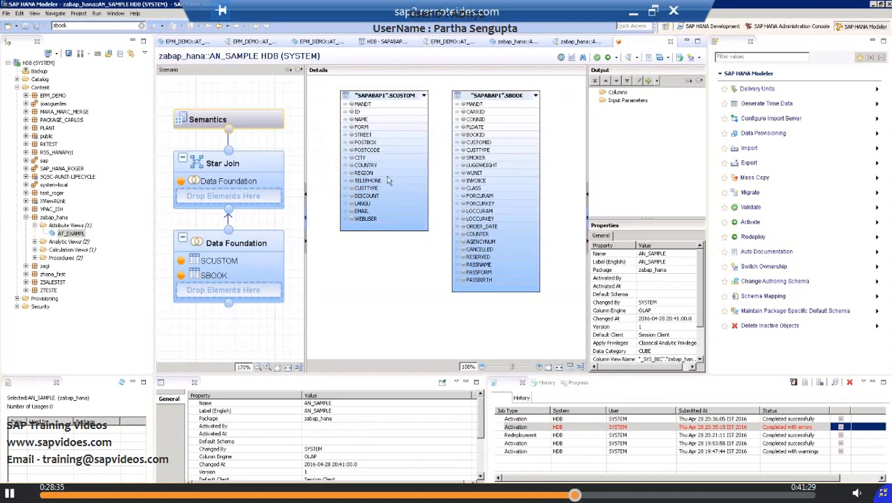
Step: Join the ID column of SCUSTOM to the CUSTOMID column of SBOOK
left_click(426, 111)
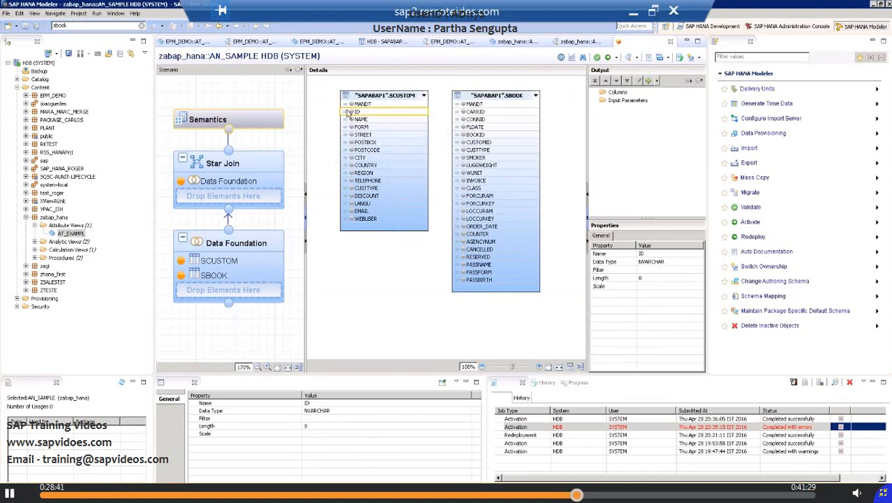
left_click_drag(428, 112, 453, 148)
left_click_drag(428, 112, 463, 136)
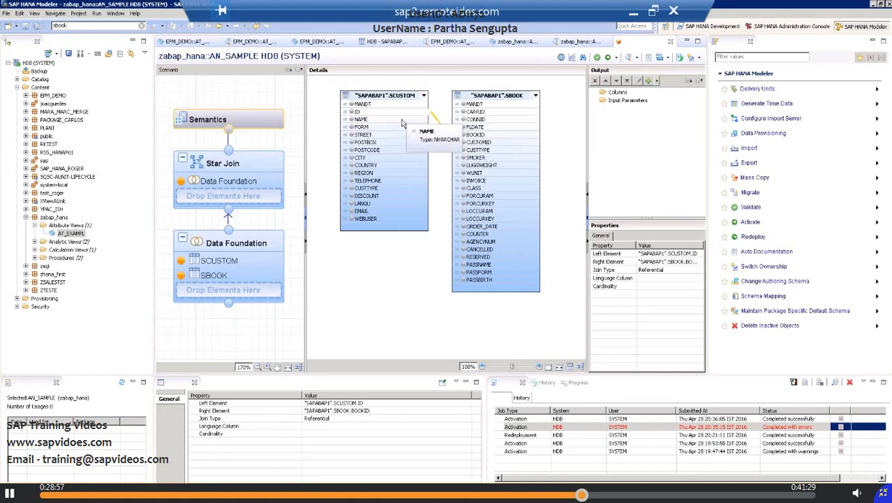
left_click(456, 145)
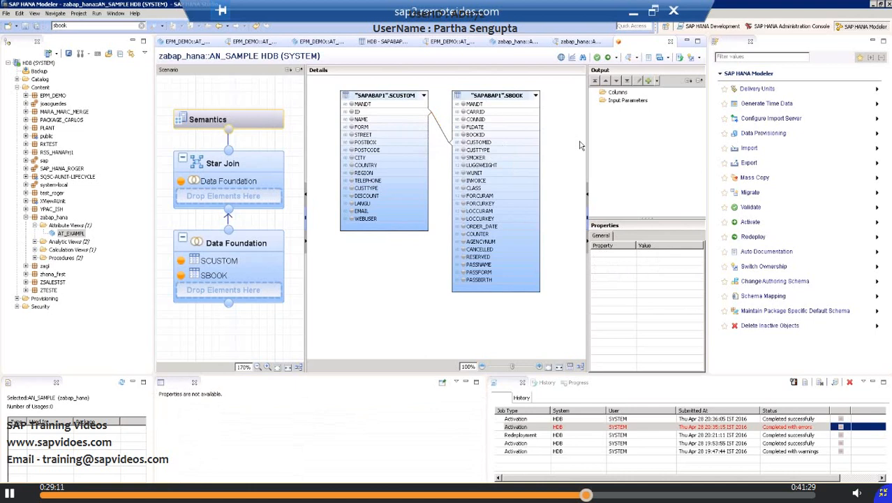
Step: Edit the join between SCUSTOM and SBOOK, setting its type to Inner and its cardinality to 1..n
double_click(442, 136)
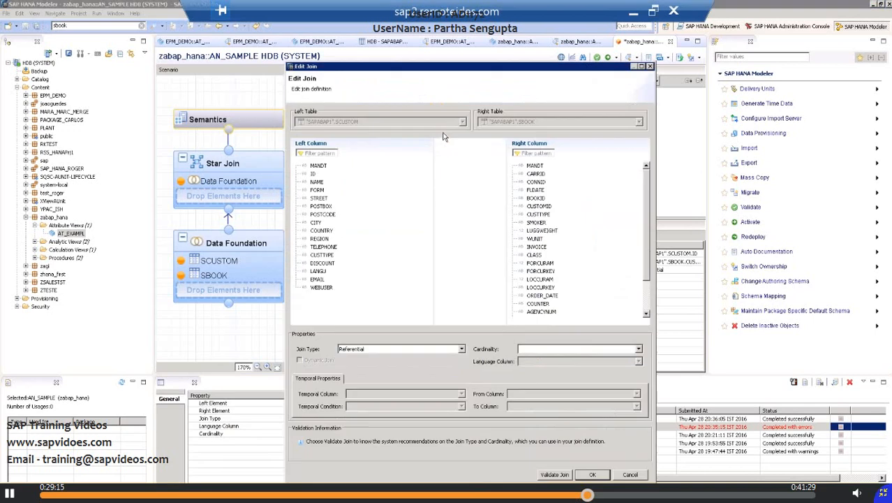
left_click(461, 349)
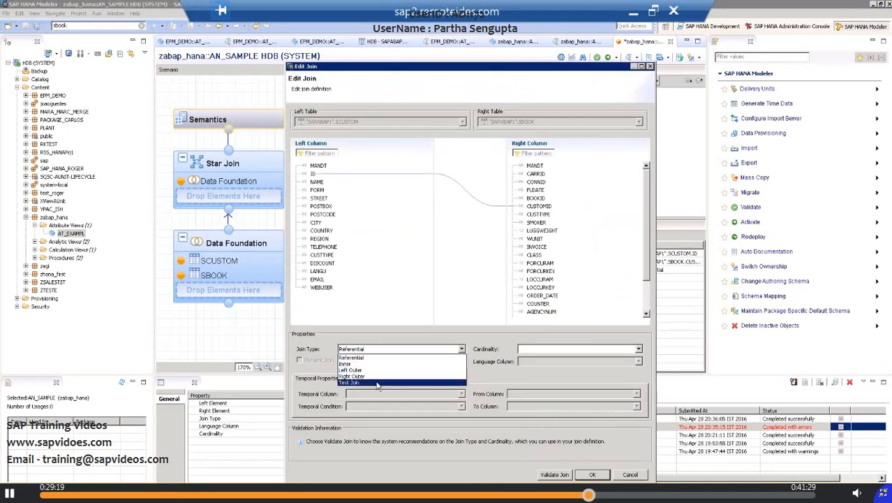
left_click(354, 363)
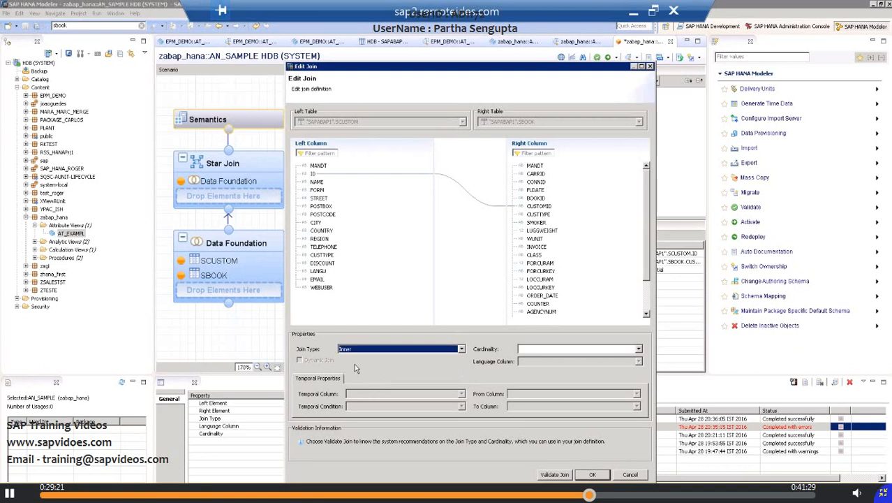
left_click(541, 350)
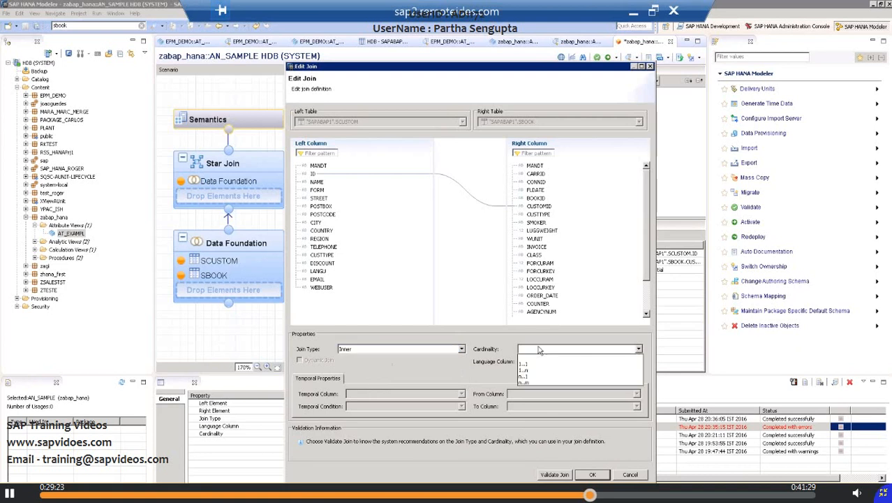
left_click(539, 370)
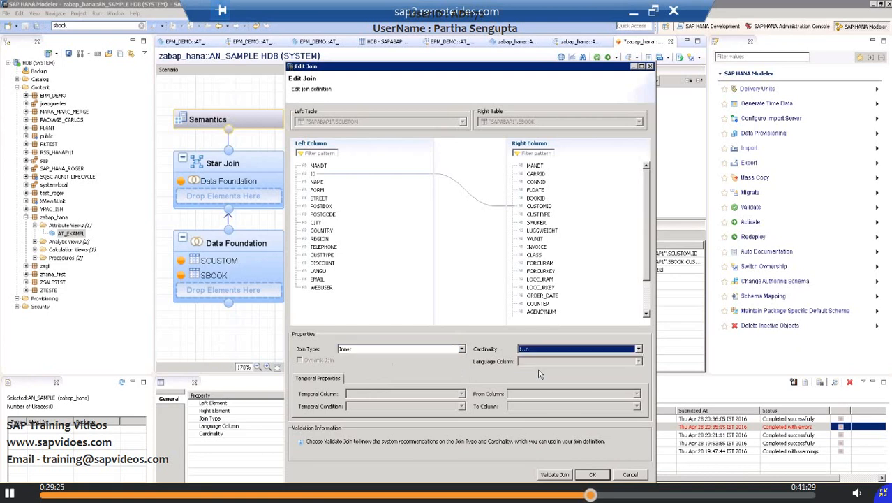
left_click(593, 474)
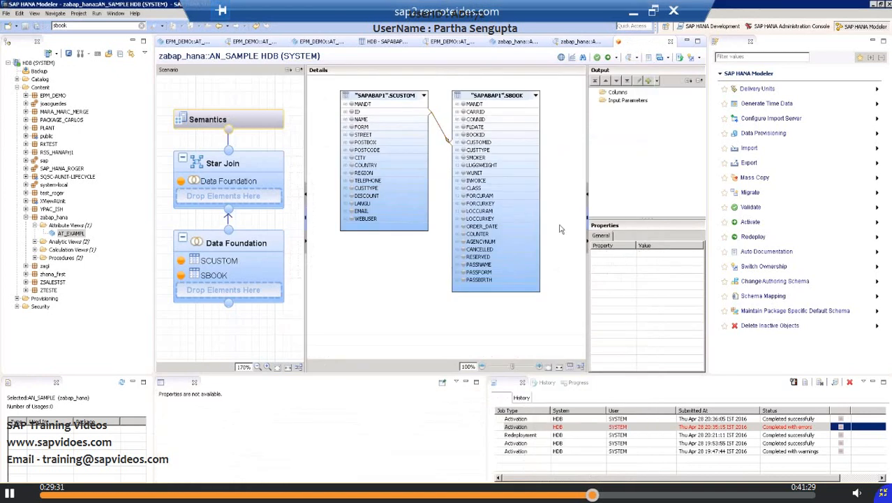
Step: Add the SCUSTOM columns ID, NAME, POSTCODE, LANGU, CITY and COUNTRY to the Data Foundation output
left_click(353, 112)
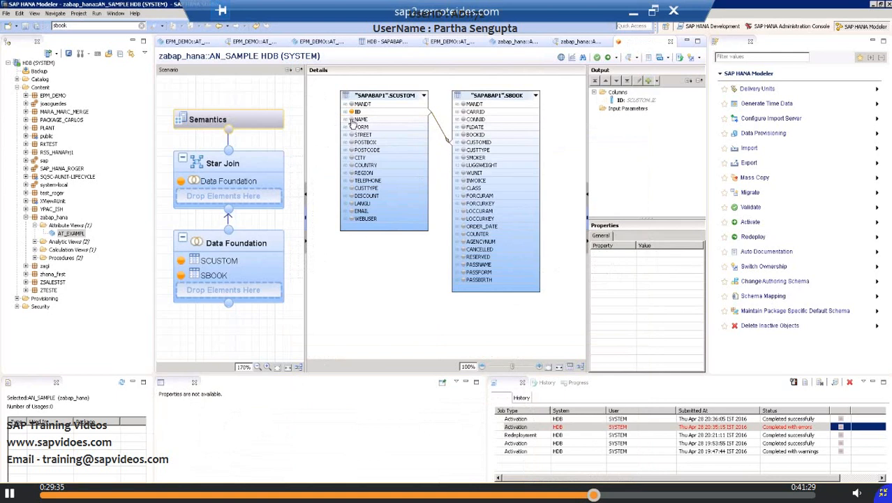
left_click(352, 120)
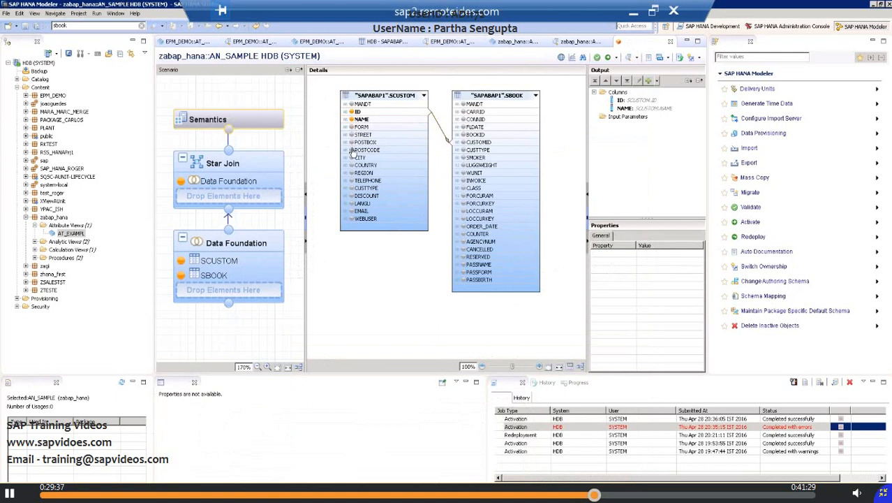
left_click(353, 150)
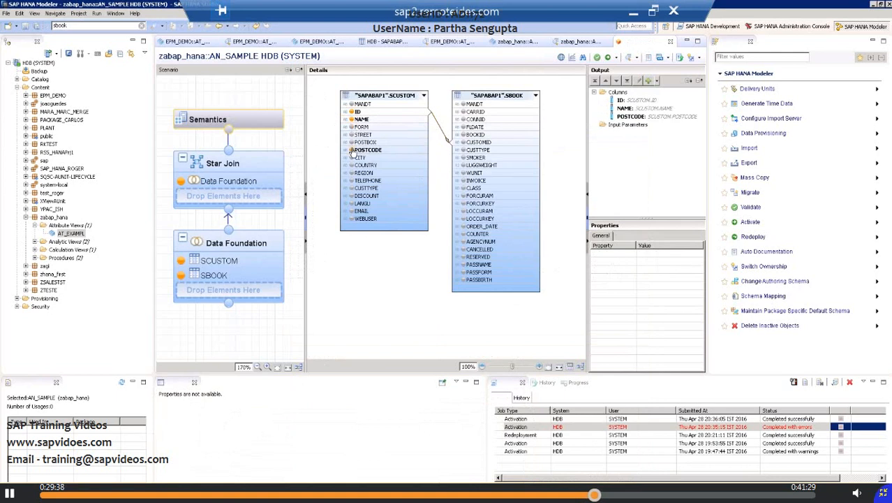
left_click(351, 204)
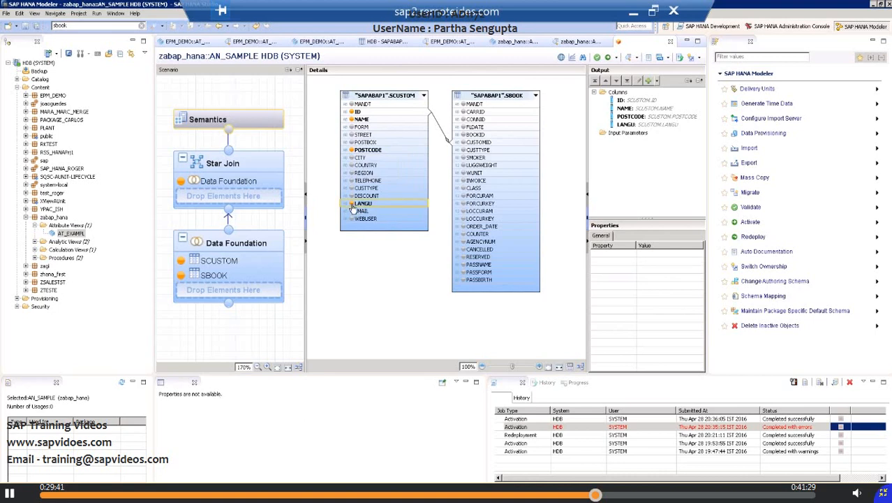
left_click(352, 158)
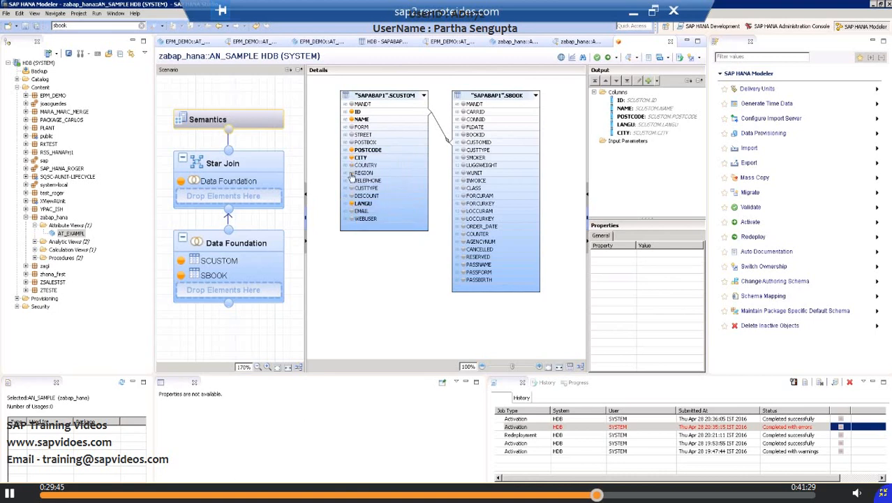
left_click(352, 165)
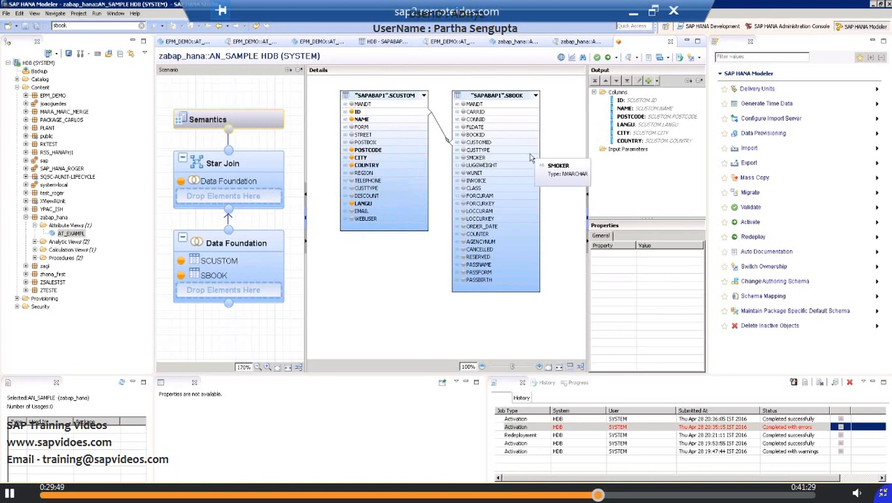
Step: Add the SBOOK columns ORDER_DATE, FORCURAM and FORCURKEY to the output and save the view
left_click(463, 228)
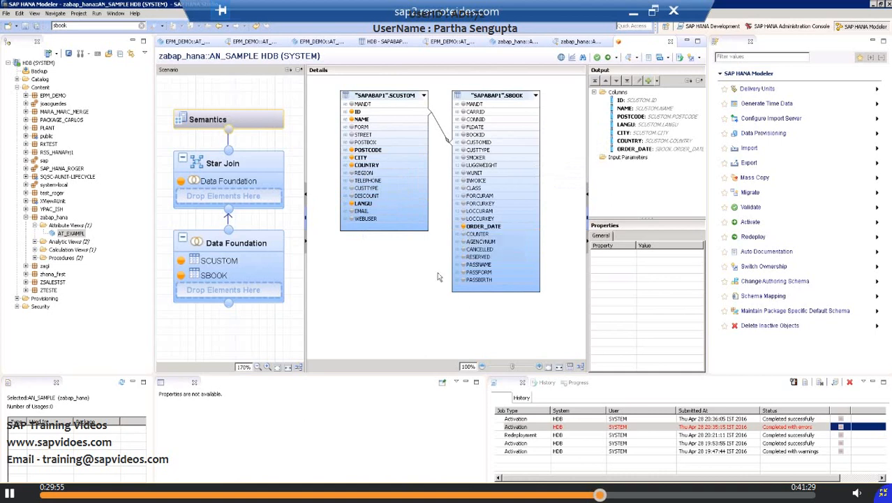
left_click(464, 197)
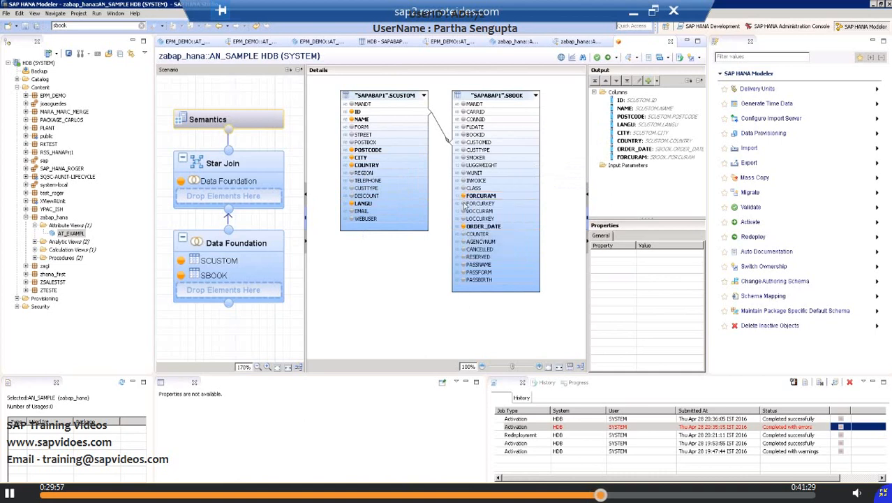
left_click(463, 204)
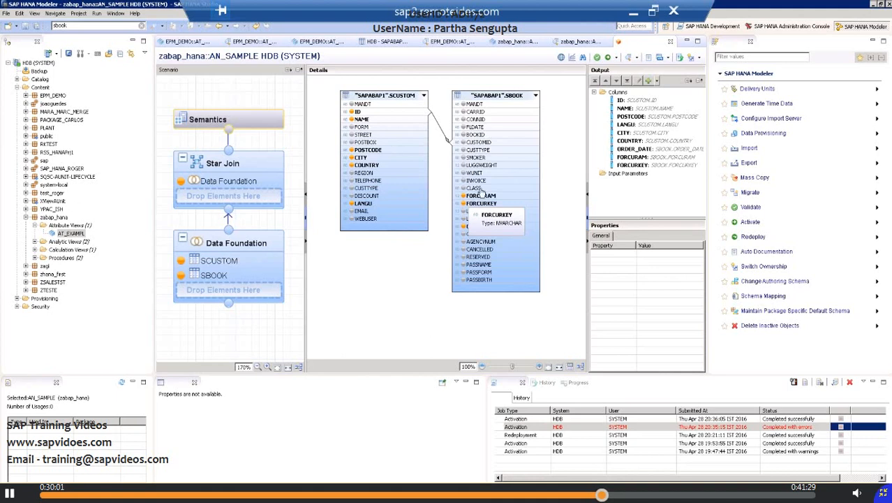
left_click(28, 26)
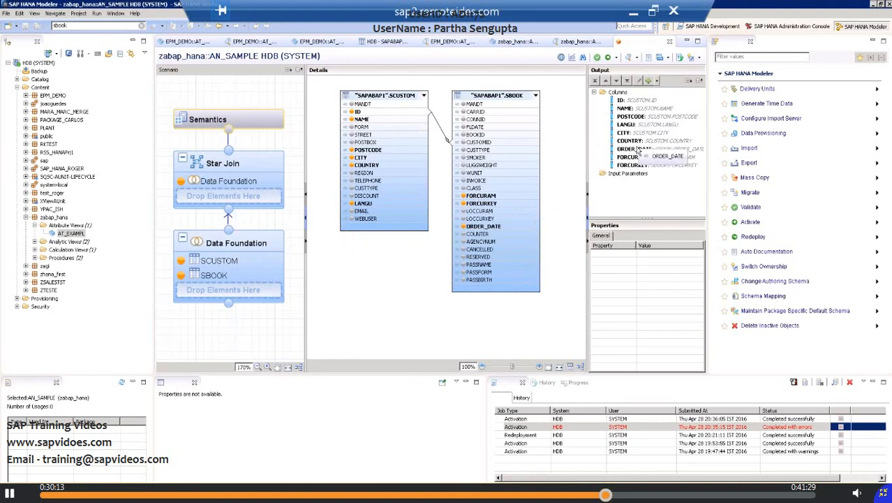
left_click(620, 175)
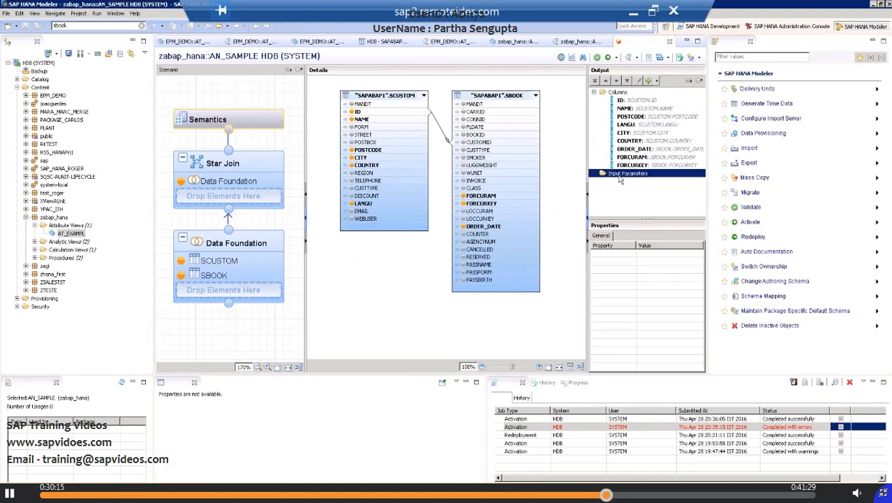
right_click(620, 179)
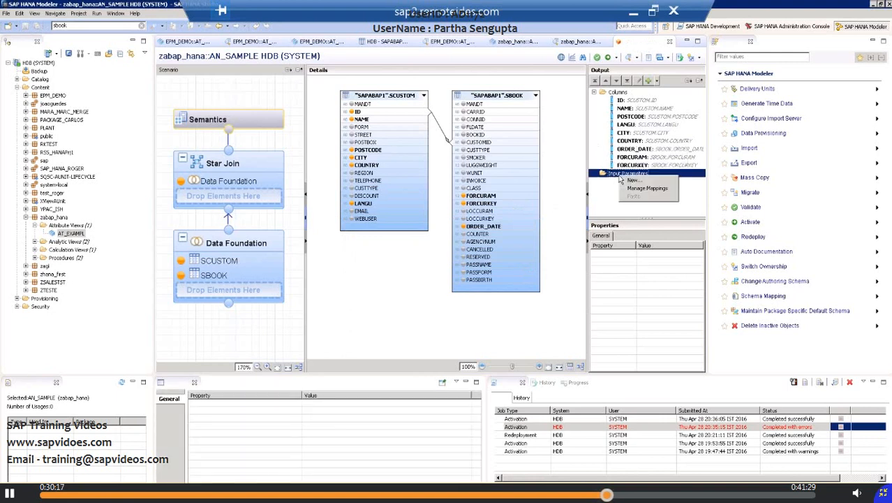
left_click(631, 182)
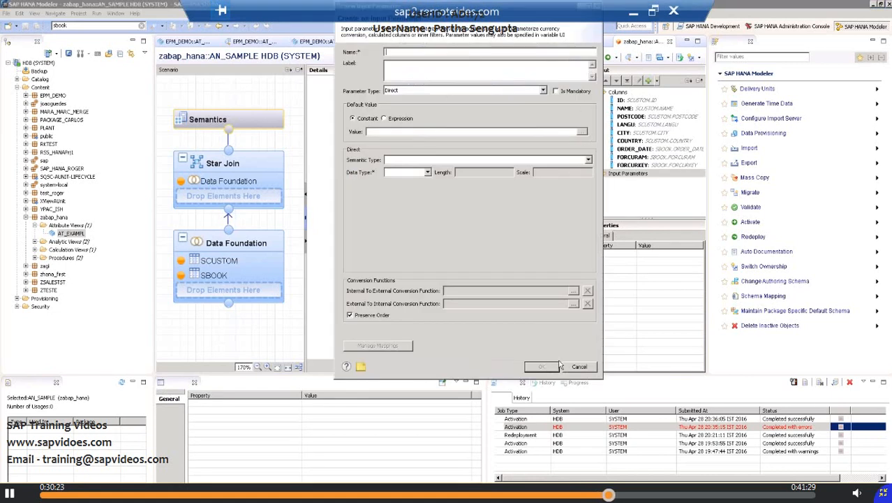
left_click(580, 368)
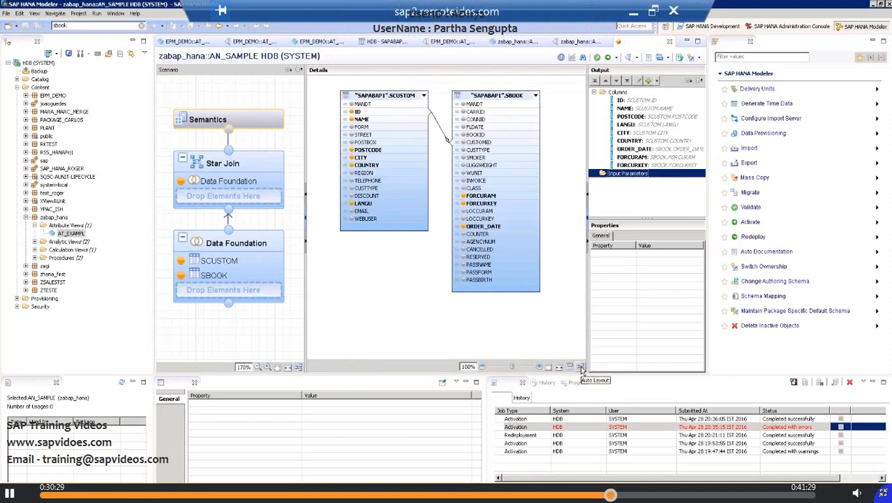
Step: Apply a filter on the FORCURKEY column of SBOOK with operator Equal and value USD
left_click(512, 206)
right_click(512, 206)
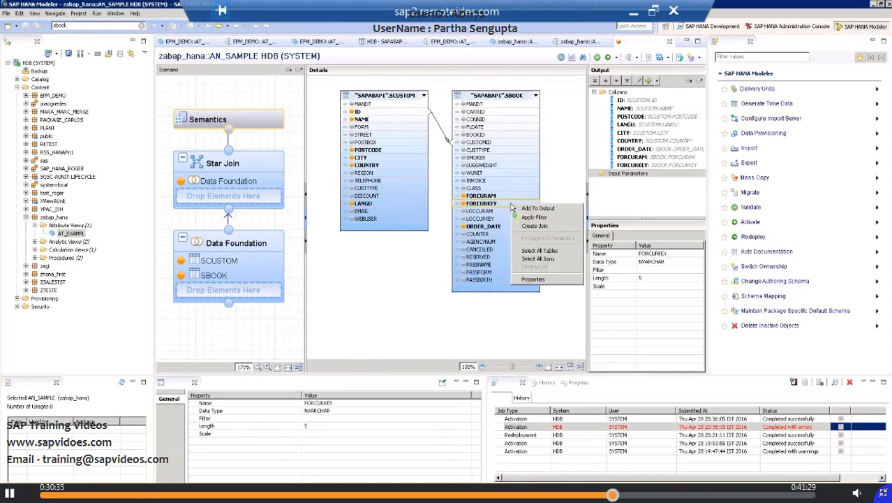
left_click(533, 217)
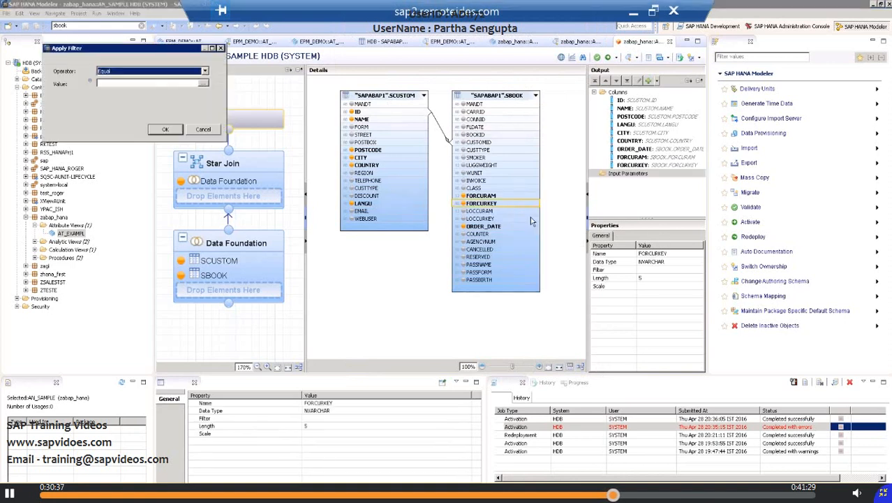
left_click(178, 82)
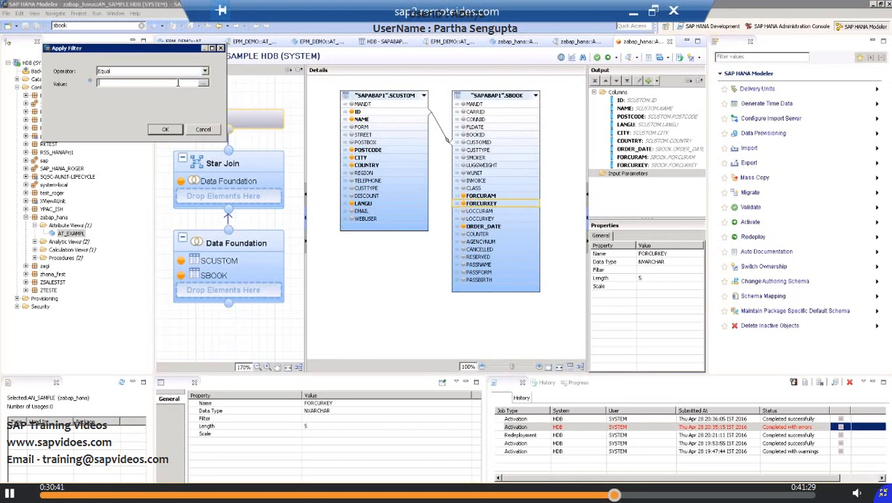
type("USD")
left_click(163, 129)
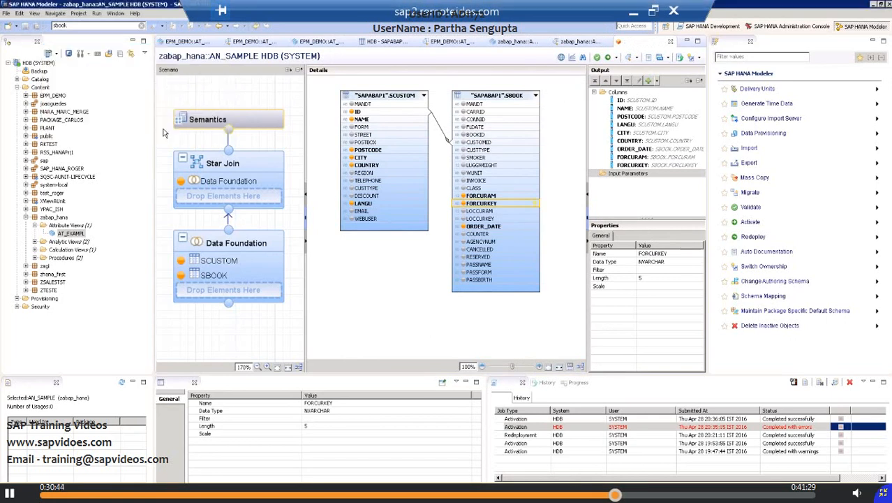
Step: Add the FORCURKEY column of SBOOK to the output two more times and select that column in the table
double_click(499, 205)
double_click(497, 207)
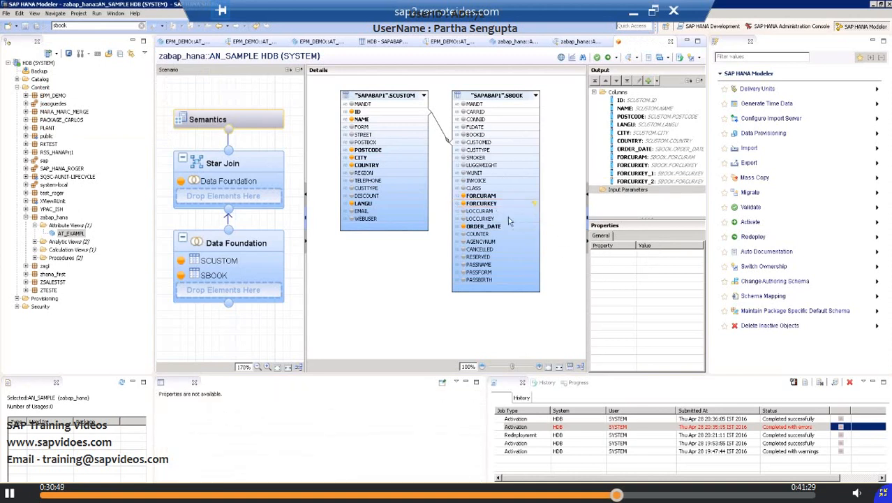
left_click(491, 207)
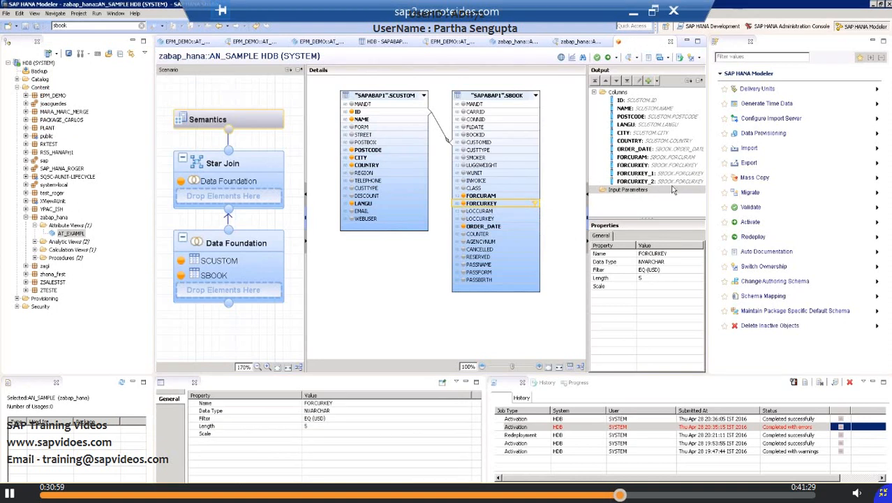
Step: In the Semantics node of AN_SAMPLE, widen the Label column and set the FORCURAM type to Measure
mouse_move(227, 126)
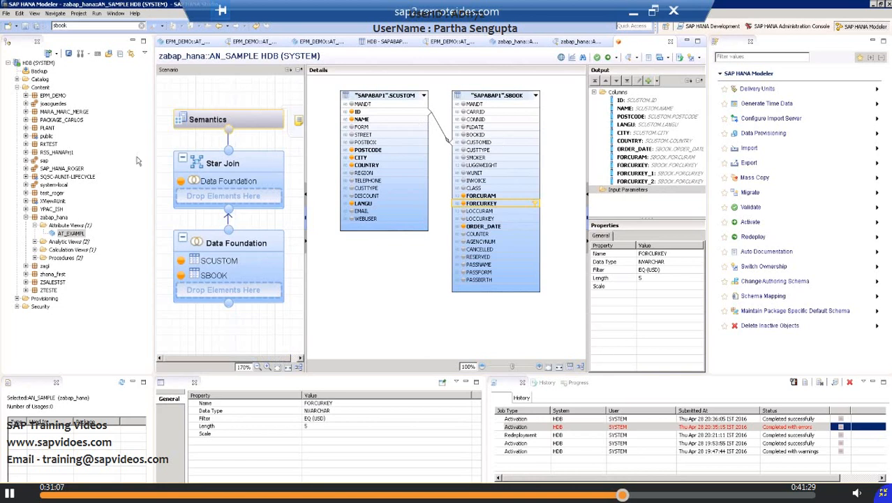
left_click(216, 126)
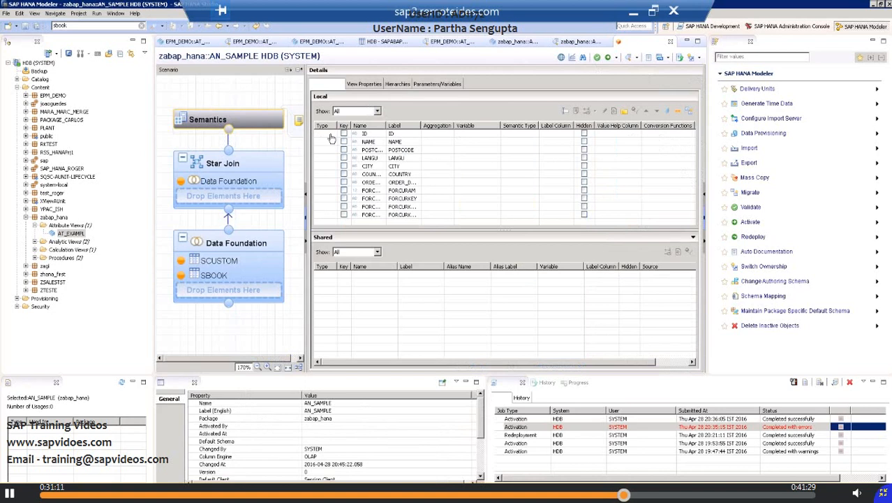
left_click(333, 134)
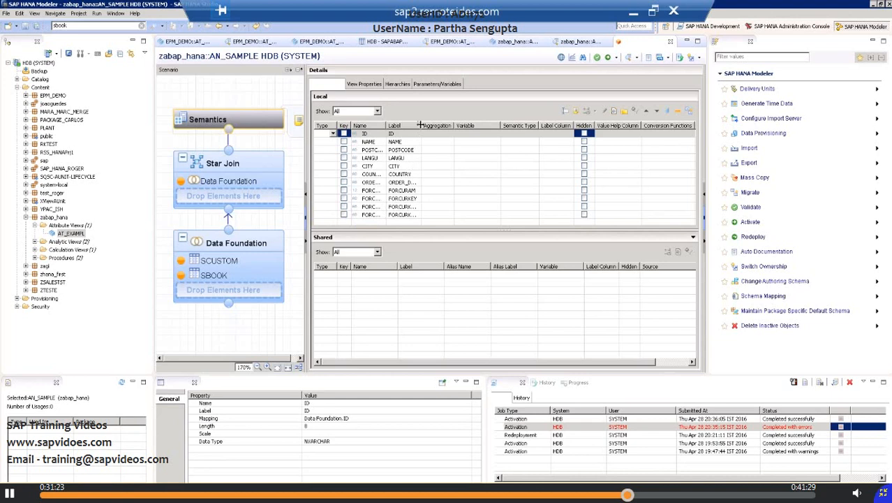
left_click_drag(422, 125, 462, 125)
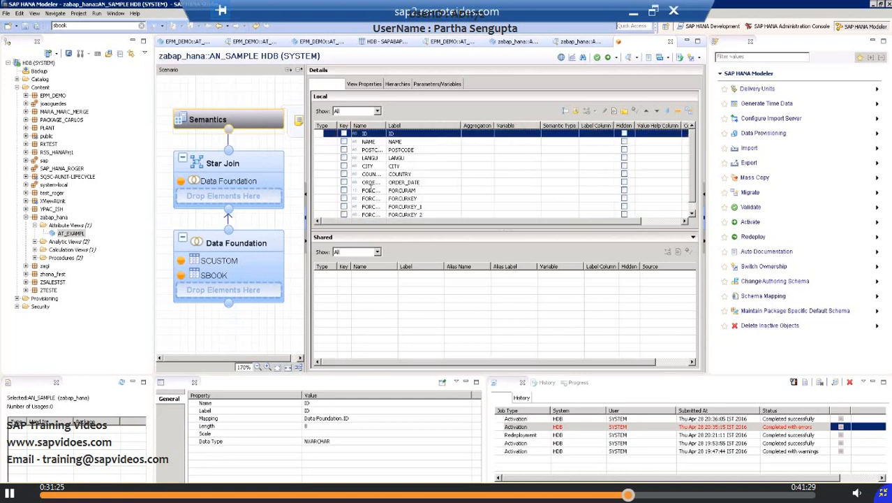
left_click(333, 193)
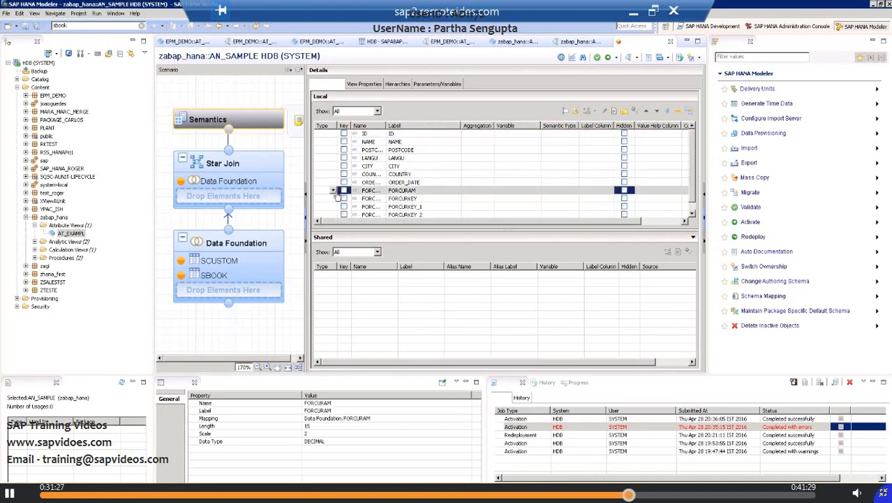
left_click(334, 191)
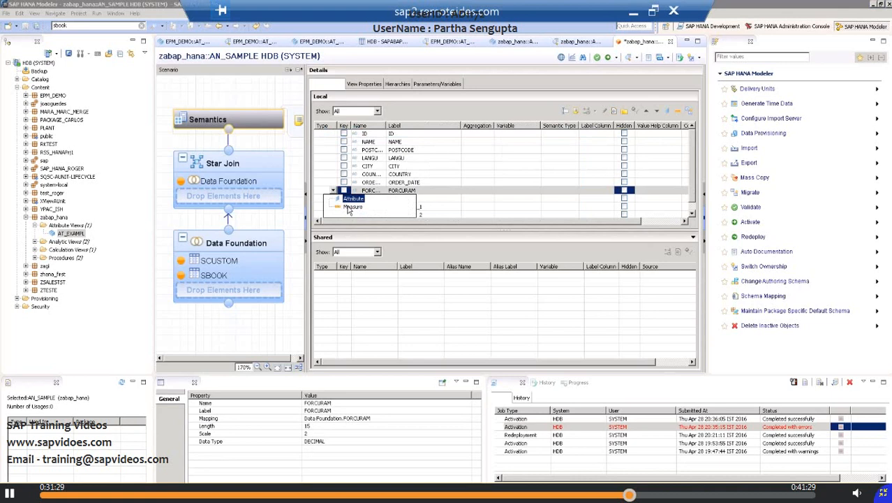
left_click(349, 208)
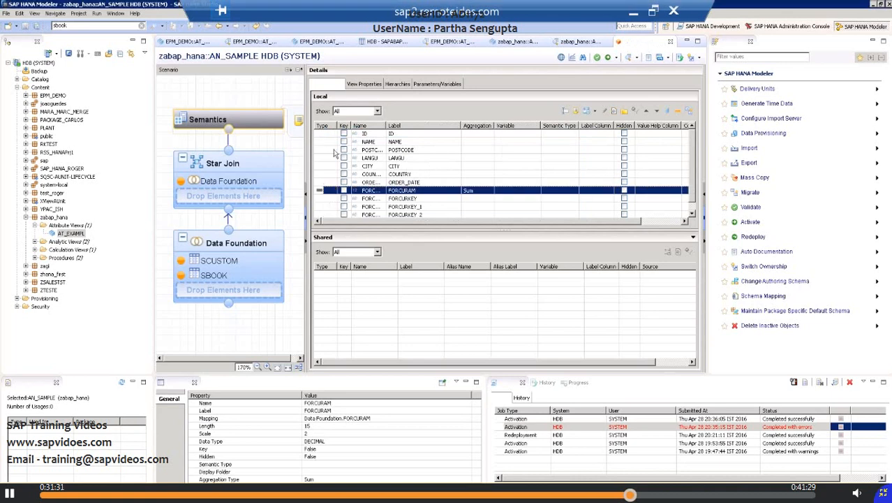
Step: Set the type of the ID column to Attribute in the local columns of the Semantics node
left_click(332, 133)
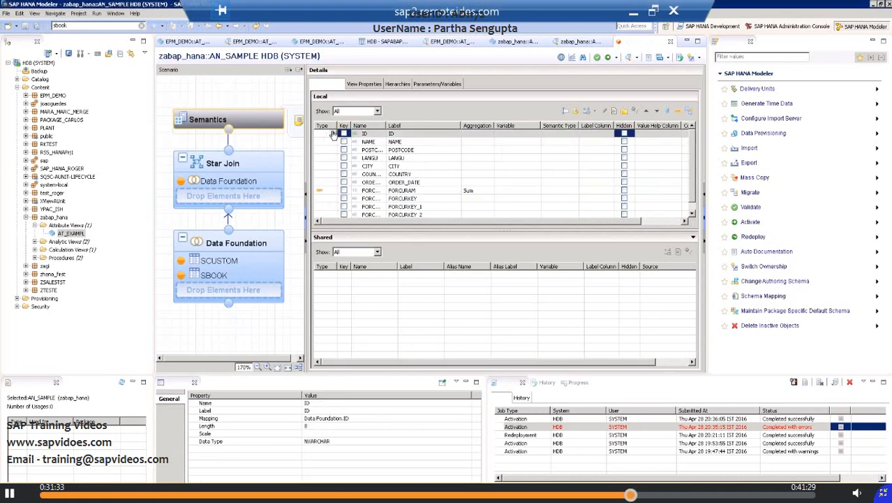
left_click(333, 134)
left_click(349, 144)
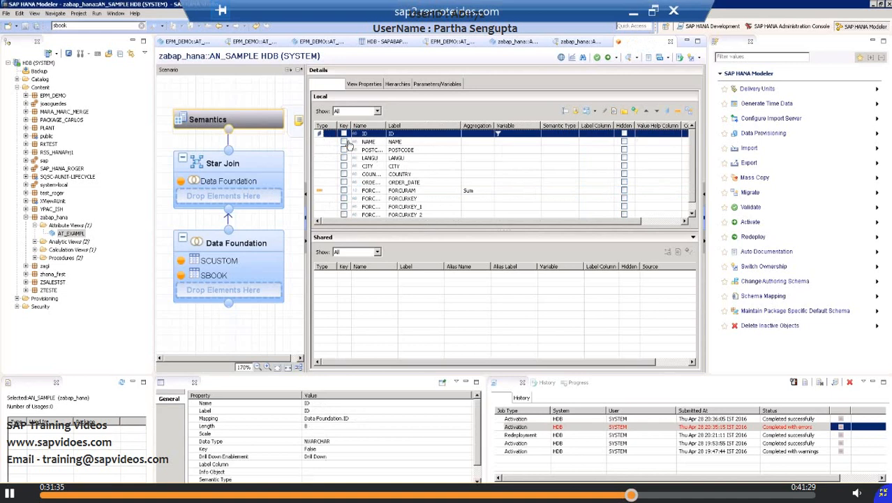
Step: Set the type of the NAME and POSTCODE columns to Attribute in the local columns of the Semantics node
left_click(333, 142)
left_click(334, 142)
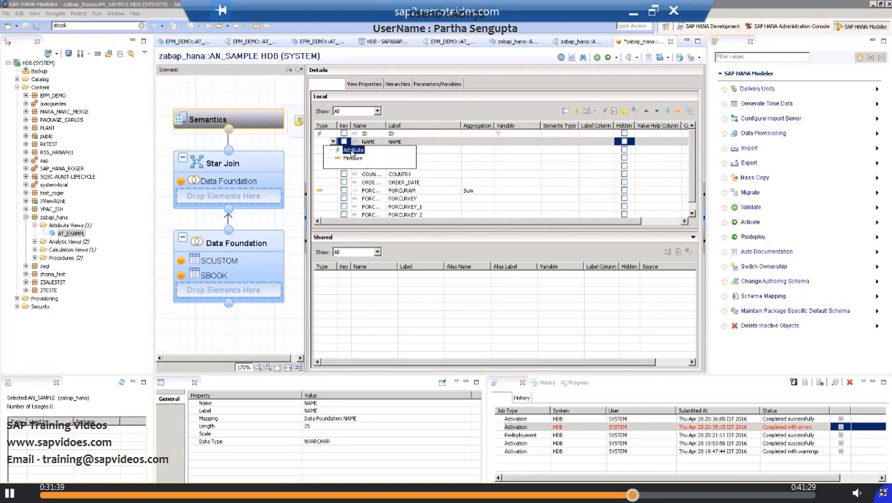
left_click(353, 150)
left_click(333, 150)
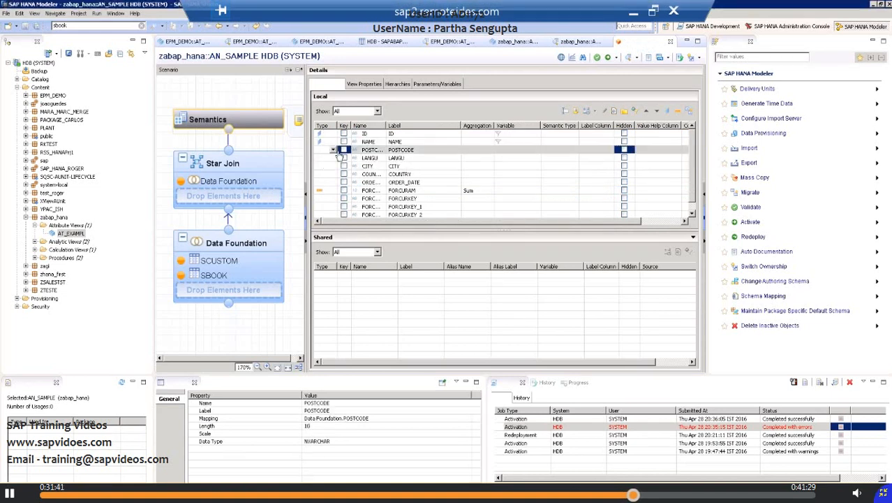
left_click(334, 150)
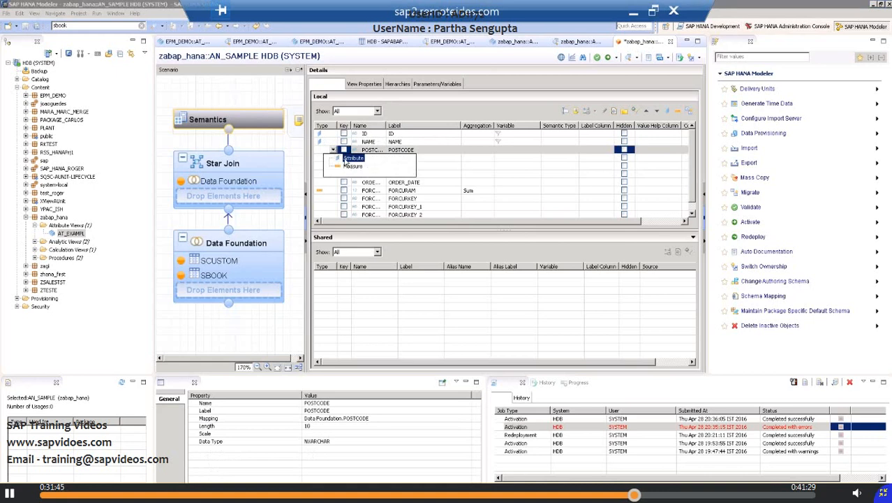
left_click(345, 159)
Step: Set the type of the LANGU and CITY local columns to Attribute
left_click(334, 158)
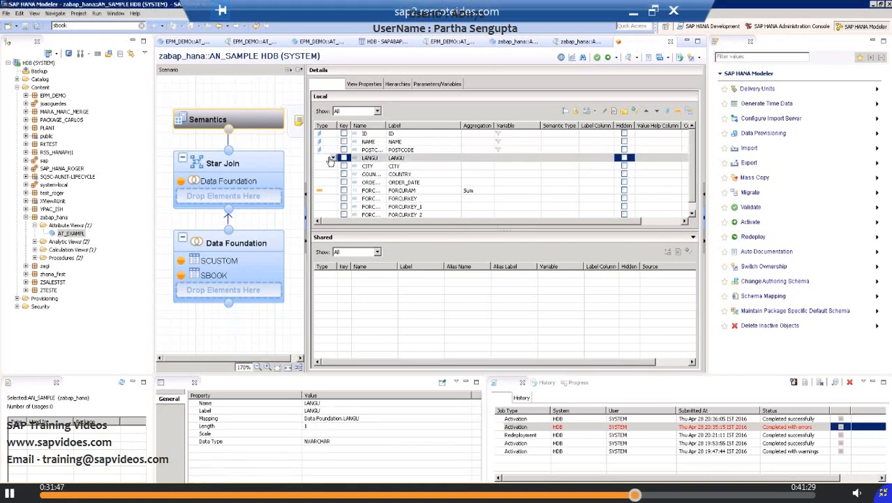
left_click(335, 158)
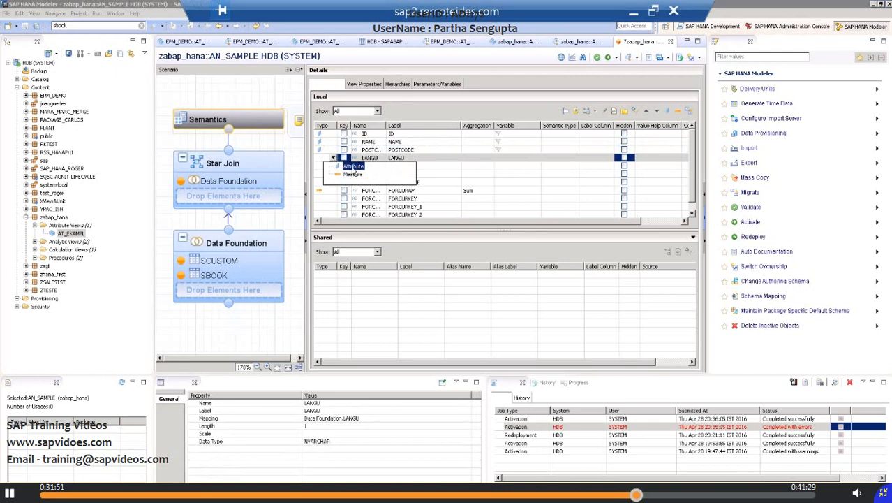
left_click(354, 168)
left_click(336, 168)
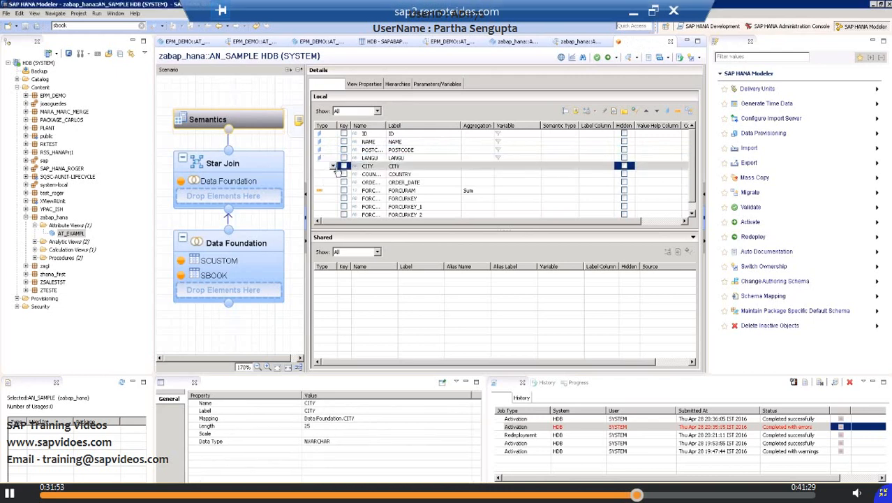
left_click(336, 168)
left_click(351, 176)
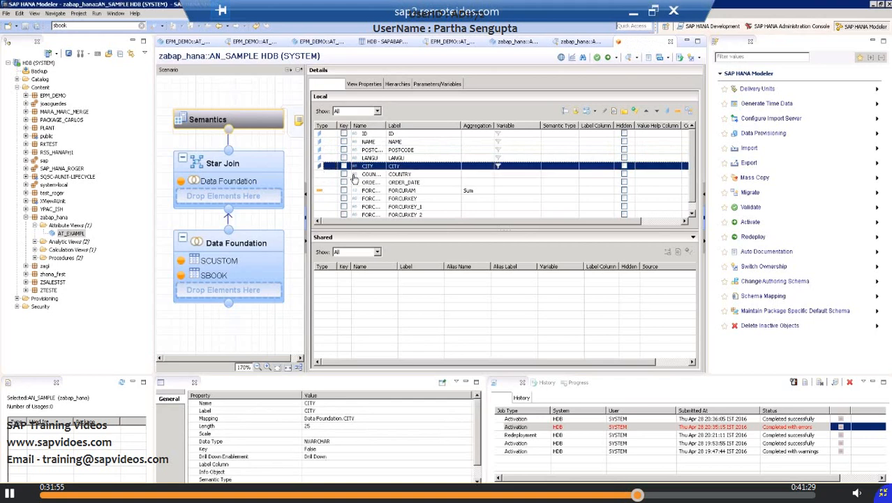
Step: Set the type of the COUNTRY and ORDER_DATE local columns to Attribute
left_click(334, 175)
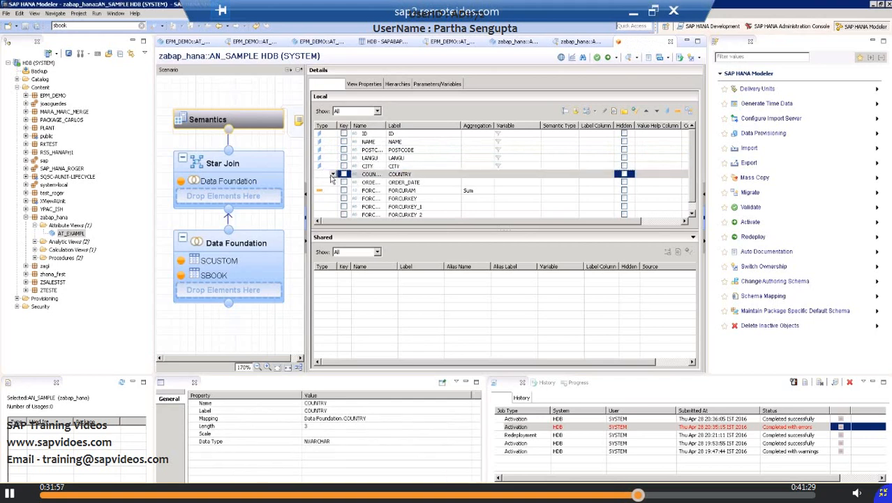
left_click(333, 174)
left_click(350, 190)
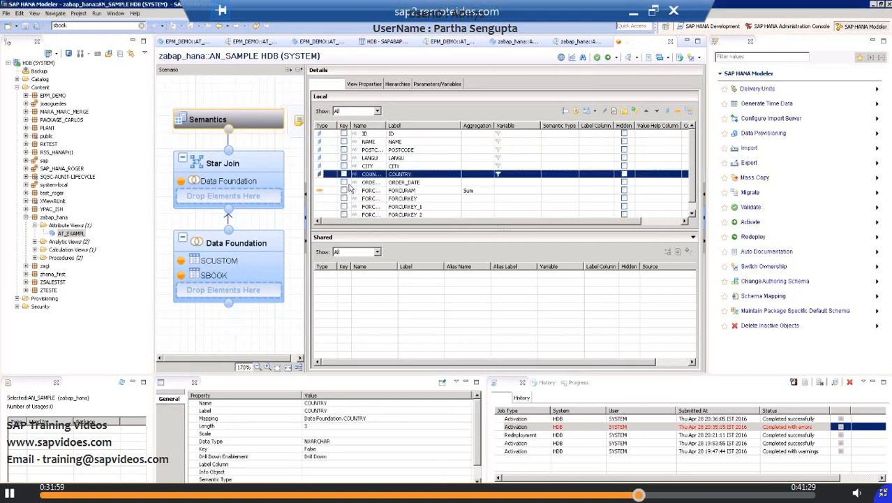
left_click(325, 186)
left_click(334, 182)
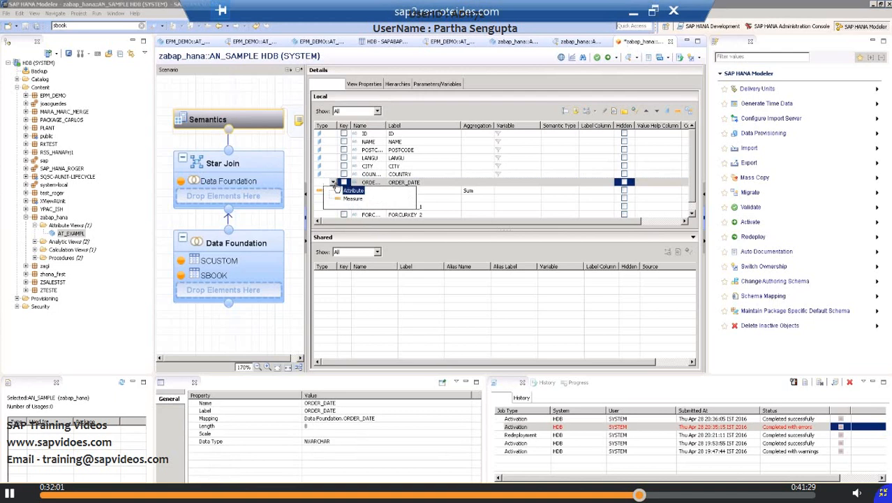
left_click(345, 193)
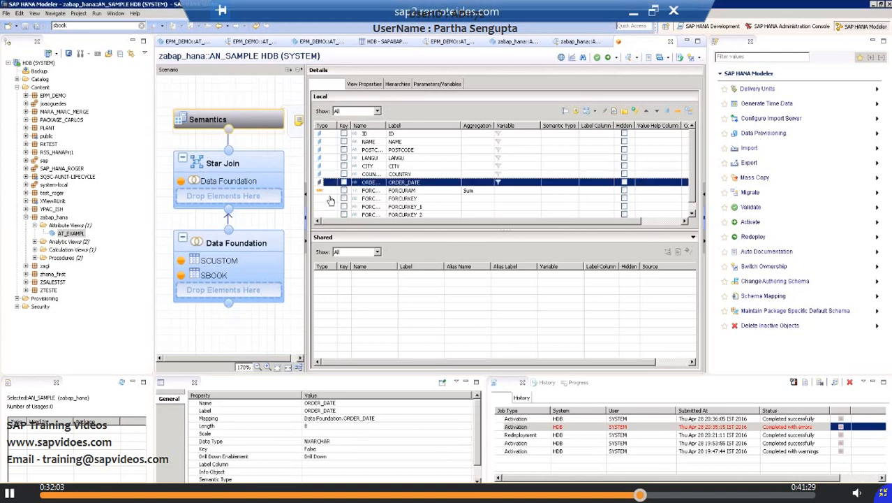
Step: Set the type of the FORCURKEY and FORCURKEY_1 local columns to Attribute, leaving neither as a key
left_click(332, 199)
left_click(343, 199)
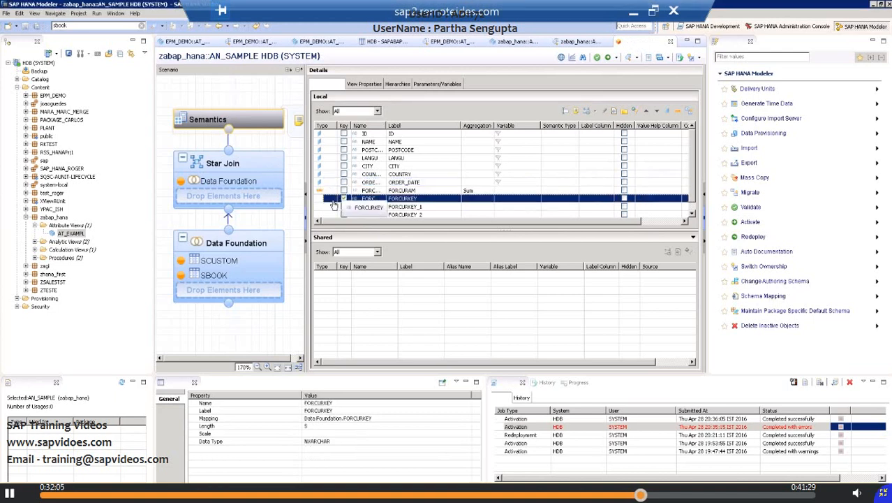
left_click(335, 200)
left_click(334, 199)
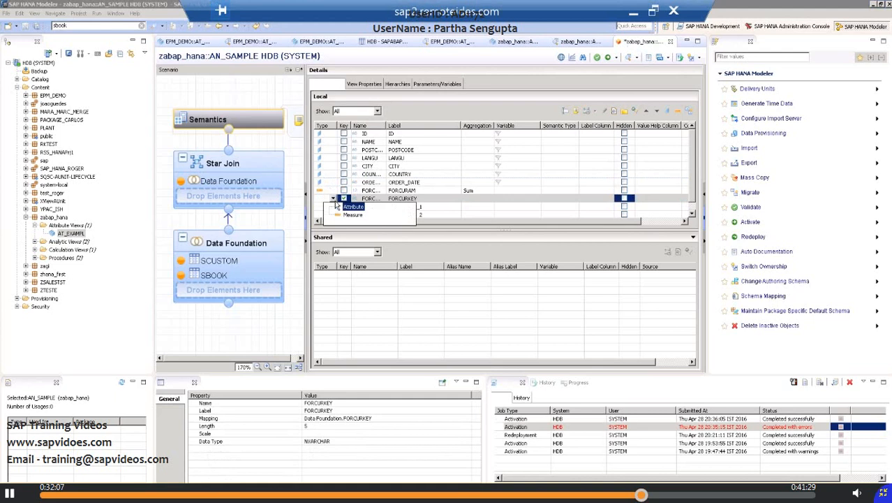
left_click(349, 207)
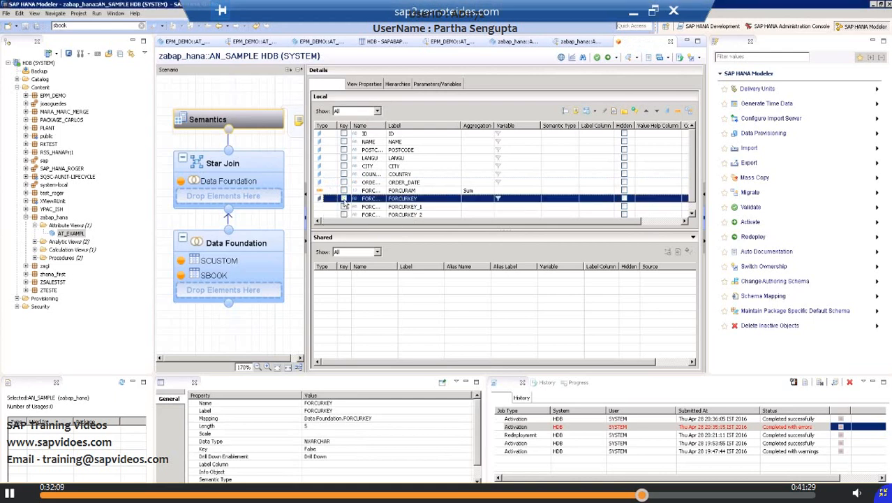
left_click(333, 206)
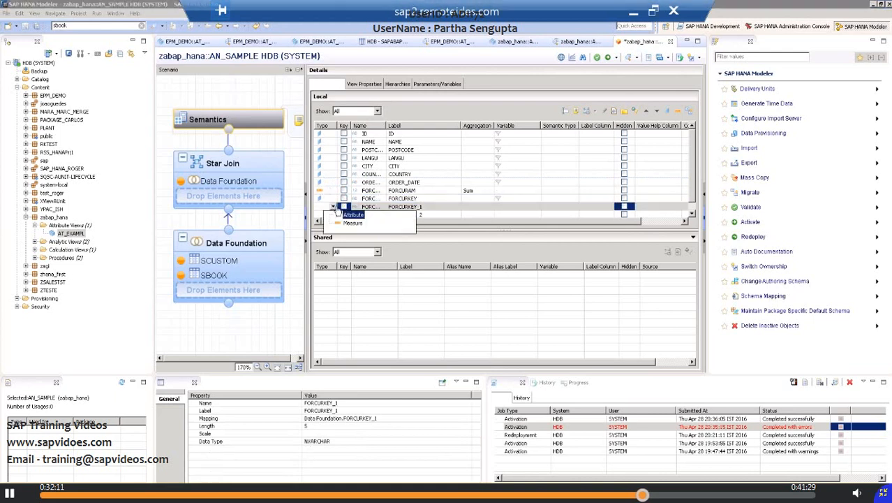
left_click(353, 215)
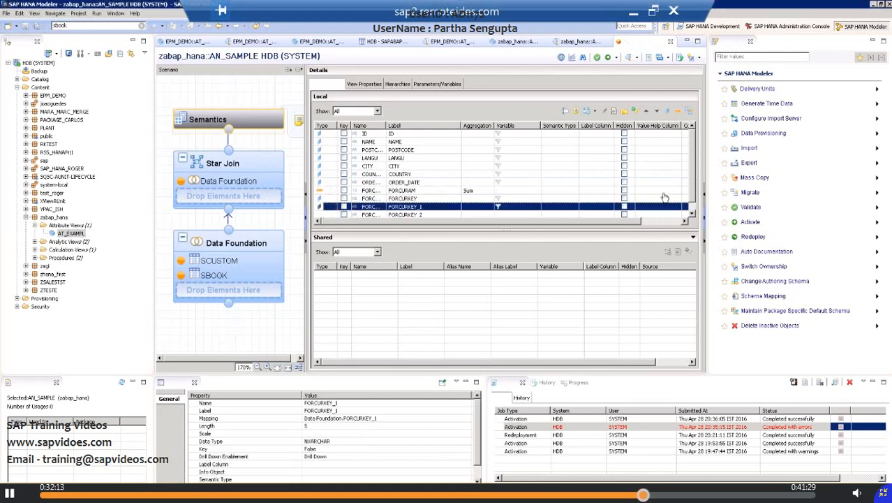
Step: Set the type of the FORCURKEY_2 local column to Attribute
left_click(692, 213)
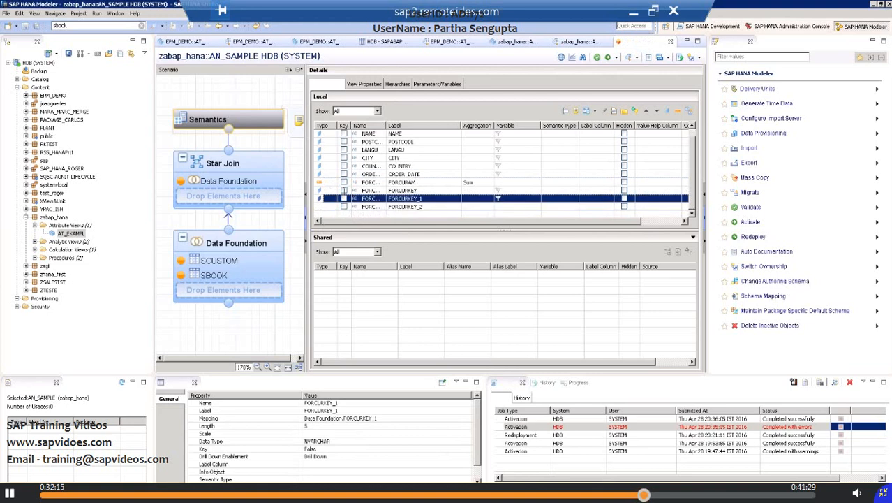
left_click(334, 208)
left_click(333, 207)
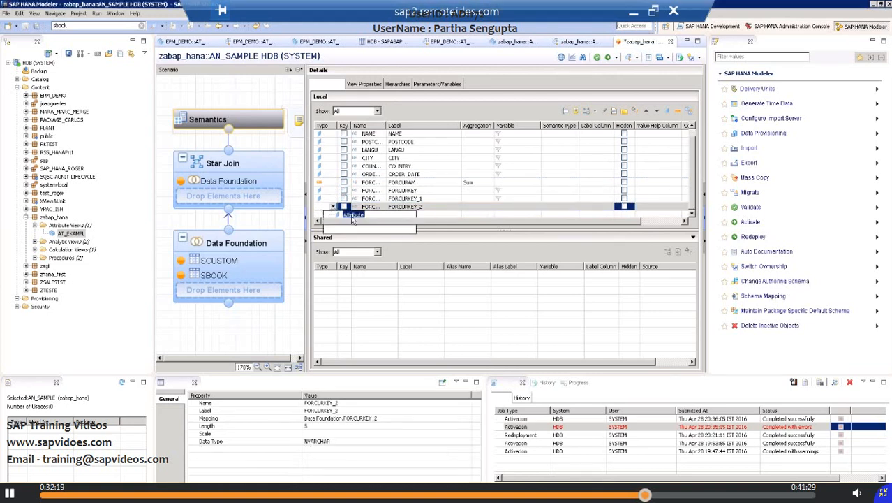
left_click(353, 216)
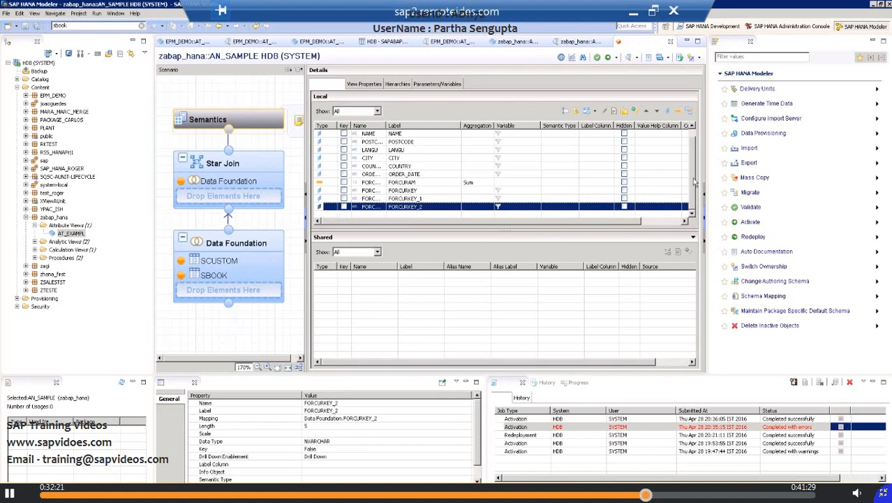
Step: Mark the ID column as the key of the view and save AN_SAMPLE
left_click_drag(693, 179, 700, 143)
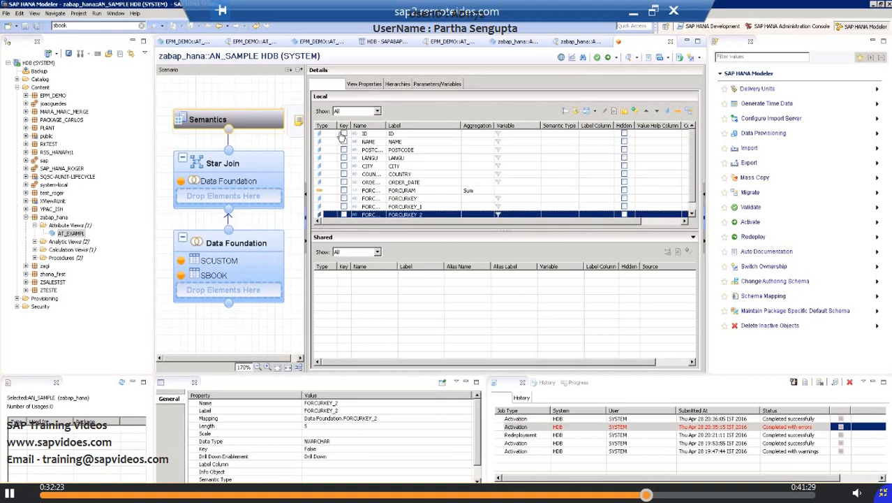
left_click(343, 133)
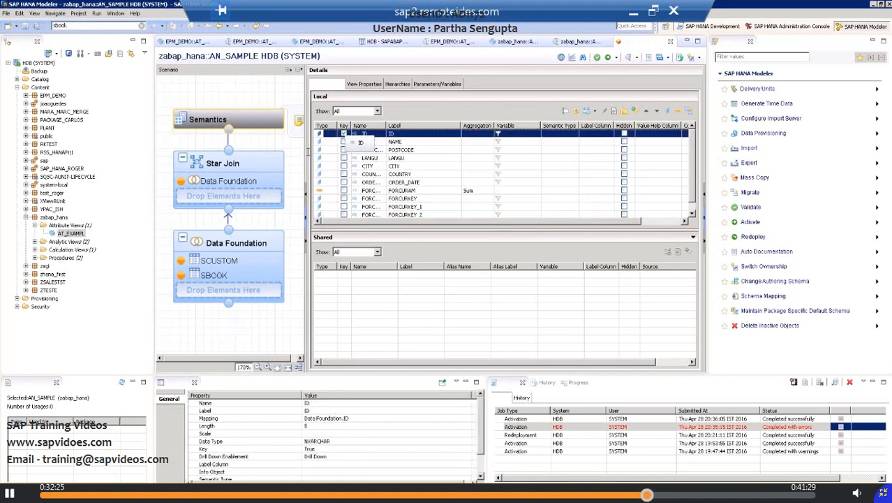
left_click(25, 26)
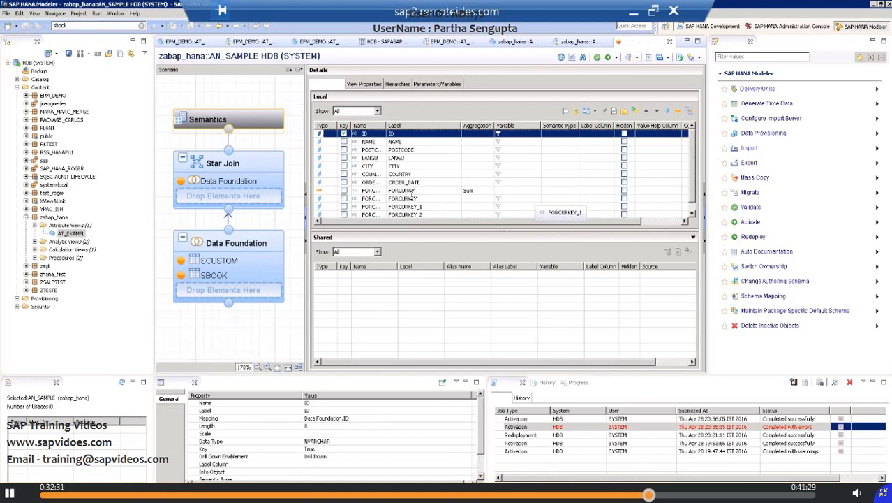
Step: Check the aggregation choices of the FORCURAM measure, inspect the Star Join node, and return to the Semantics node
left_click(475, 191)
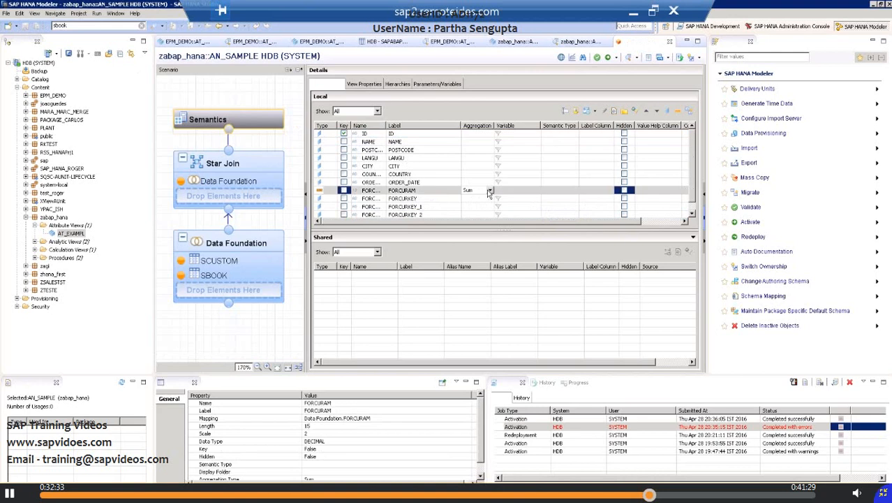
left_click(491, 192)
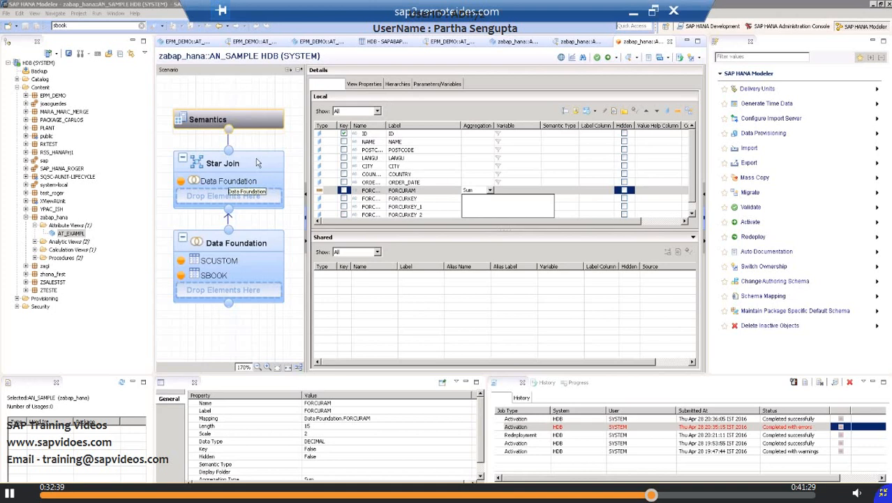
left_click(257, 162)
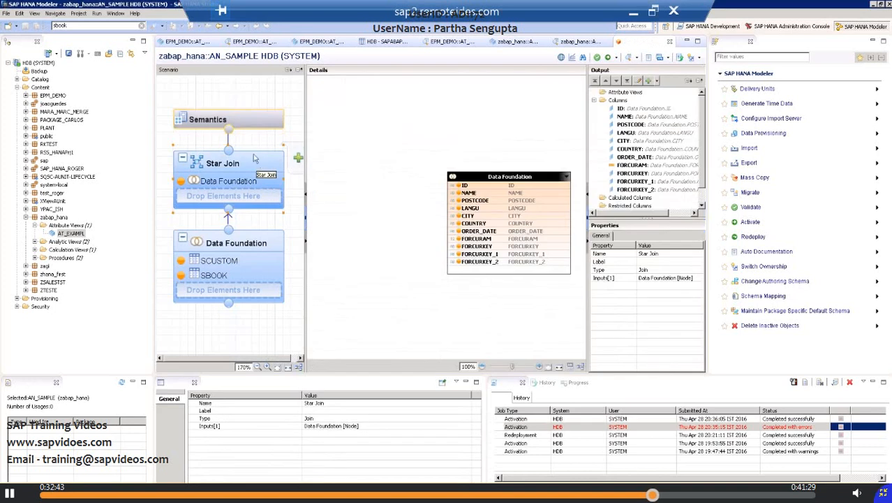
left_click(249, 126)
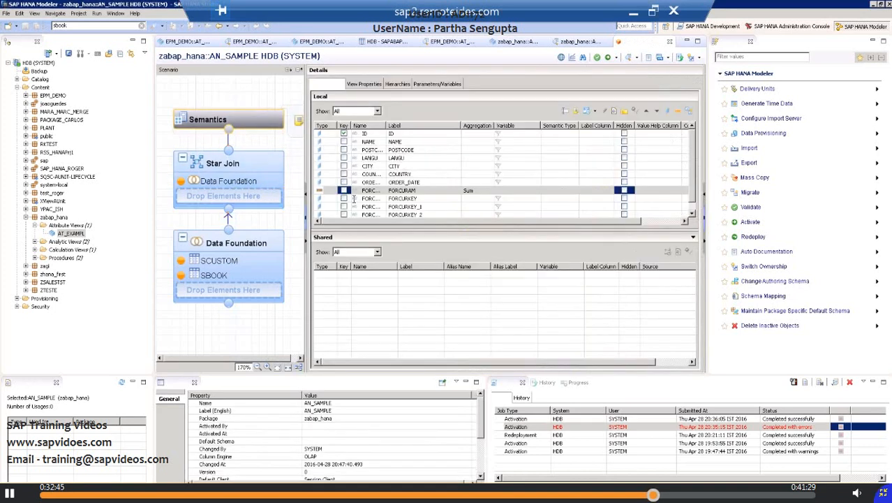
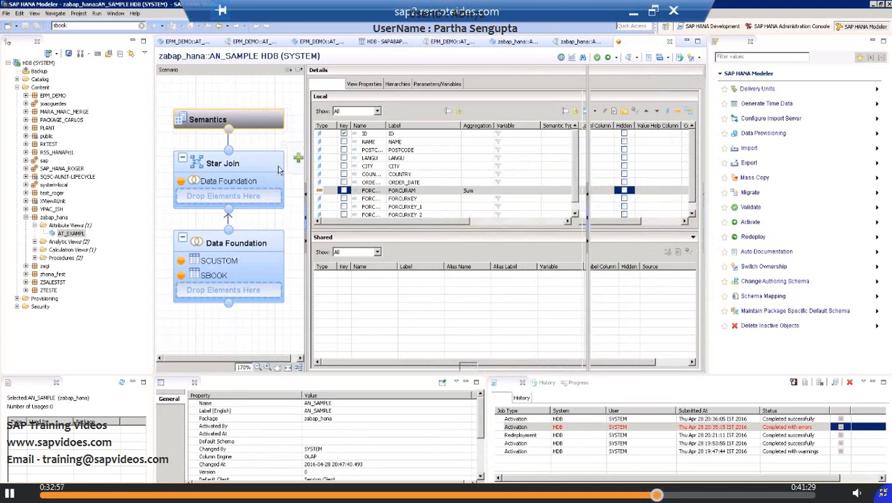
Step: Start a new calculated column in the Star Join node with the name and label zcolumn_calc
left_click(279, 169)
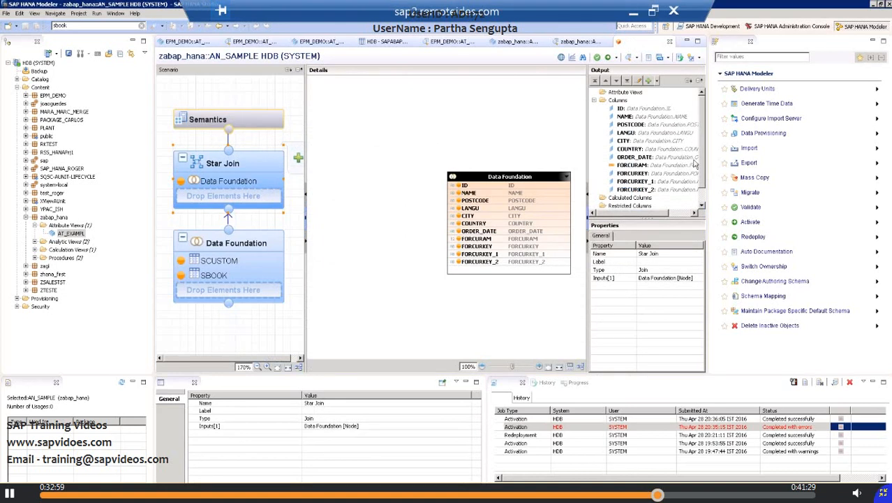
scroll(701, 201, "down", 1)
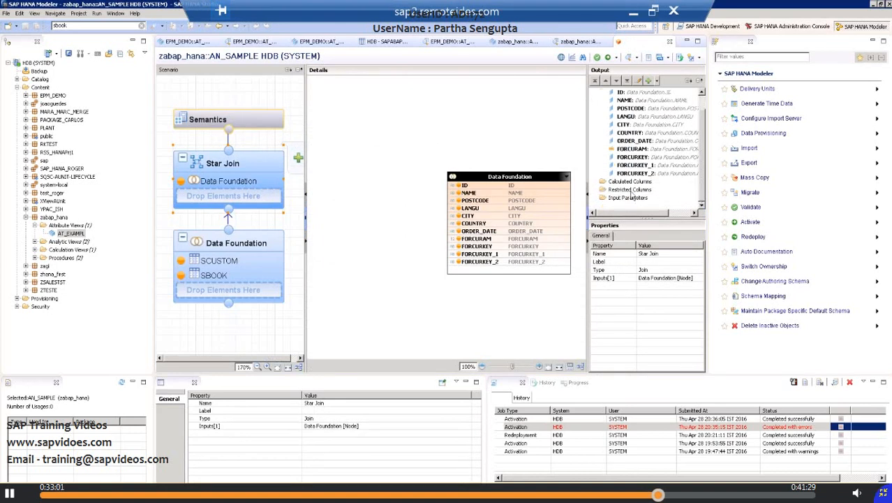
left_click(632, 198)
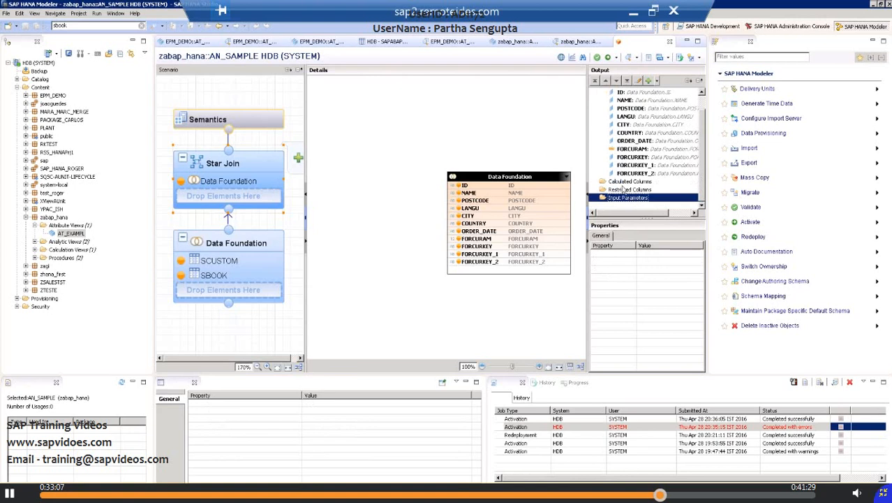
right_click(622, 183)
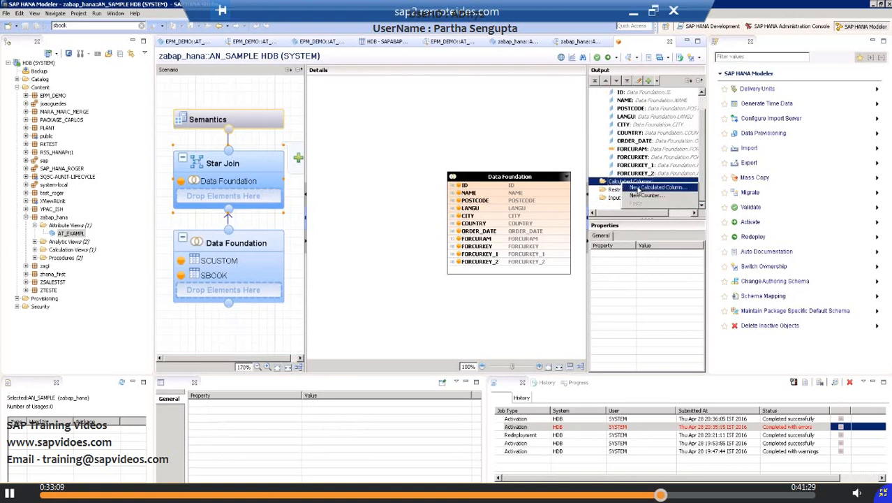
left_click(637, 189)
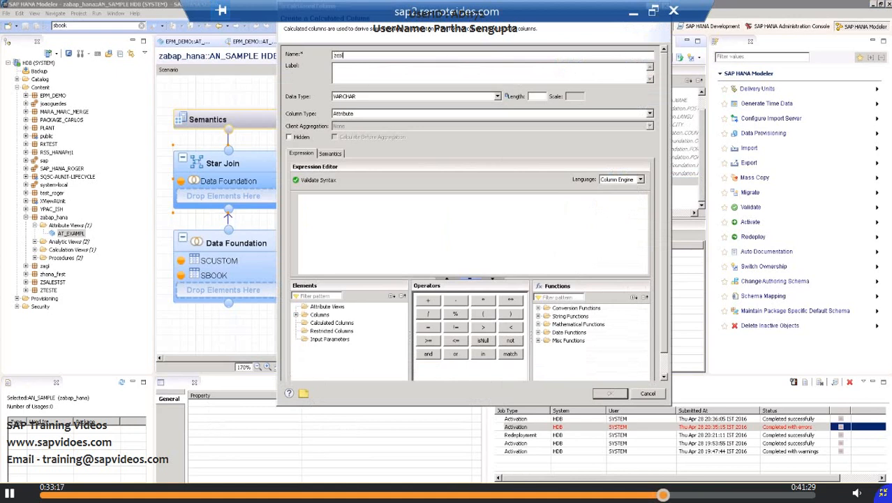
type("zcolumn_calc")
left_click(467, 75)
Step: Set the calculated column's data type to DECIMAL with length 15 and scale 2
left_click(497, 97)
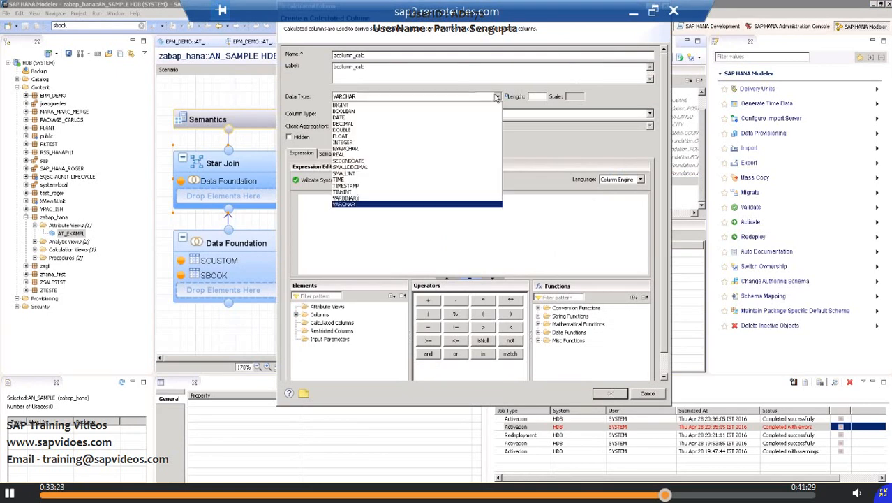
left_click(363, 126)
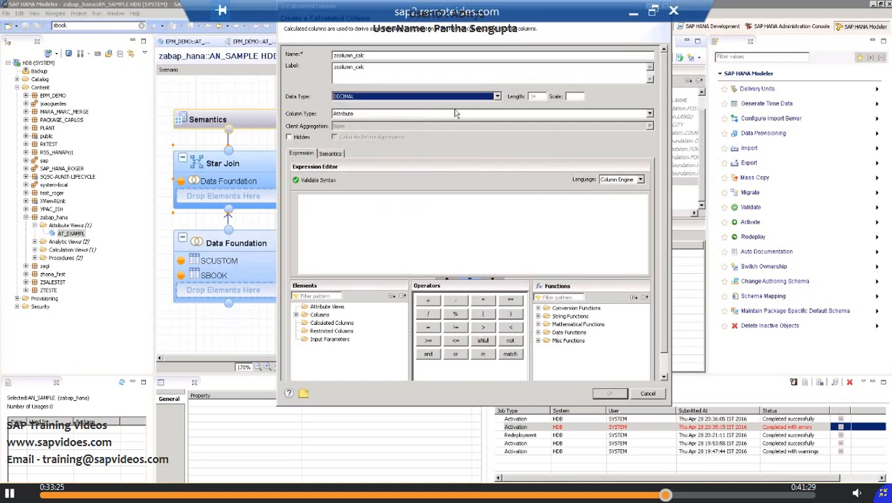
left_click(538, 96)
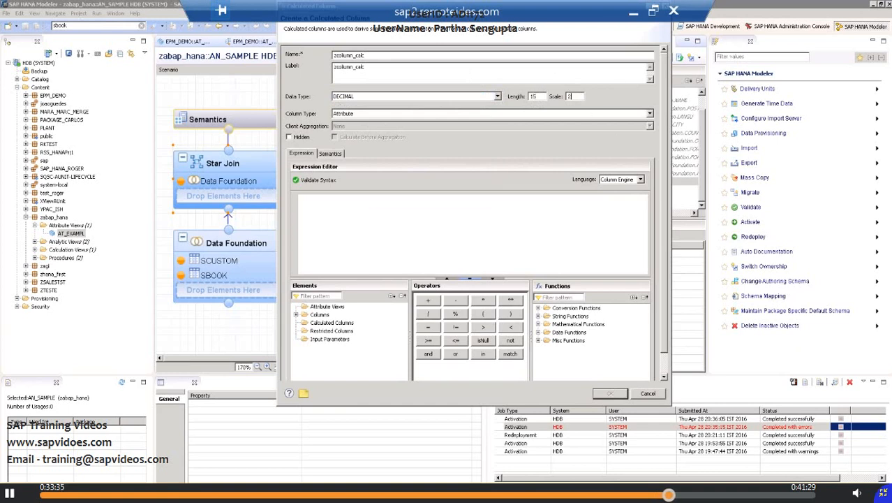
Step: Insert the FORCURAM column from the available elements as the calculated column's expression
left_click(296, 315)
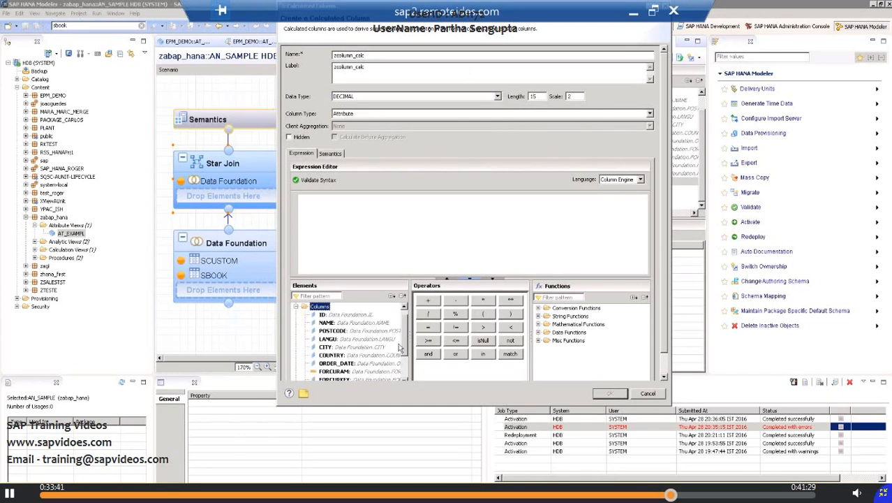
scroll(405, 370, "down", 2)
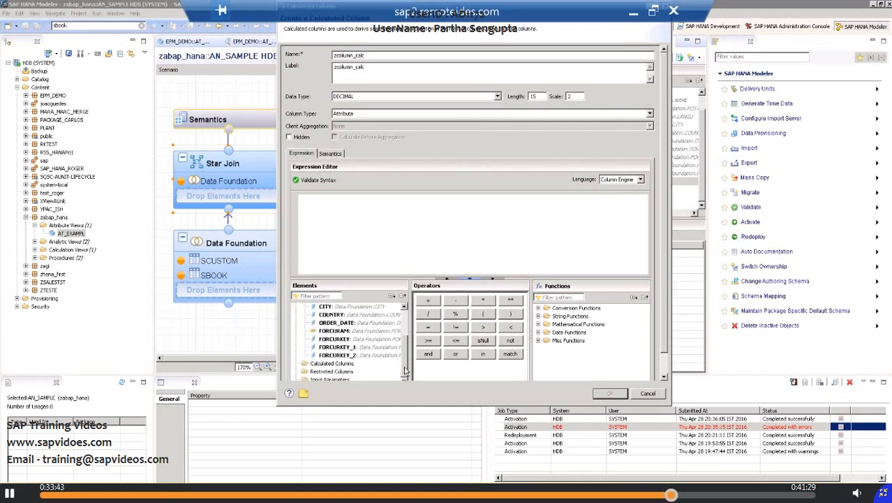
left_click(330, 331)
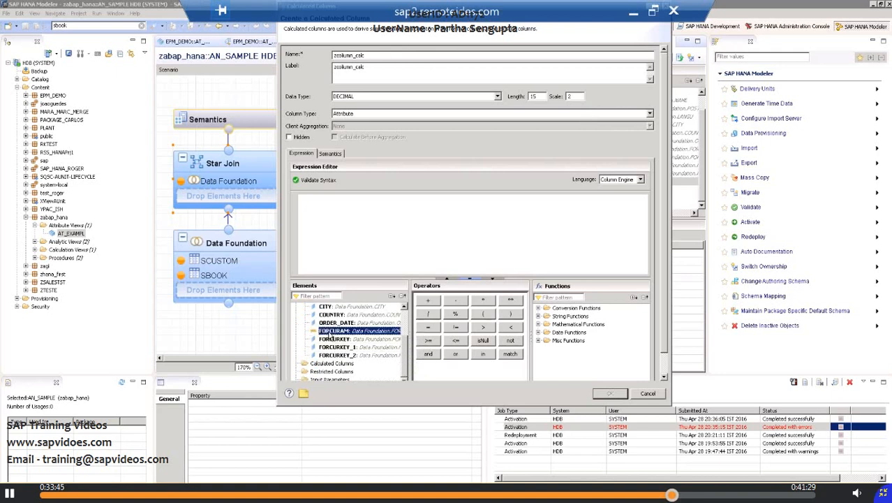
double_click(329, 332)
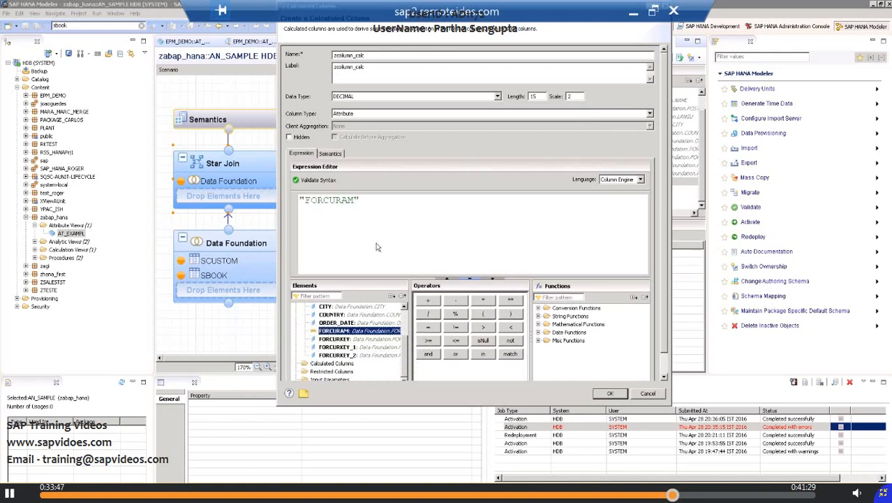
Step: Set the calculated column's semantic type to Amount with Currency Code, with FORCURKEY as the currency column
left_click(331, 154)
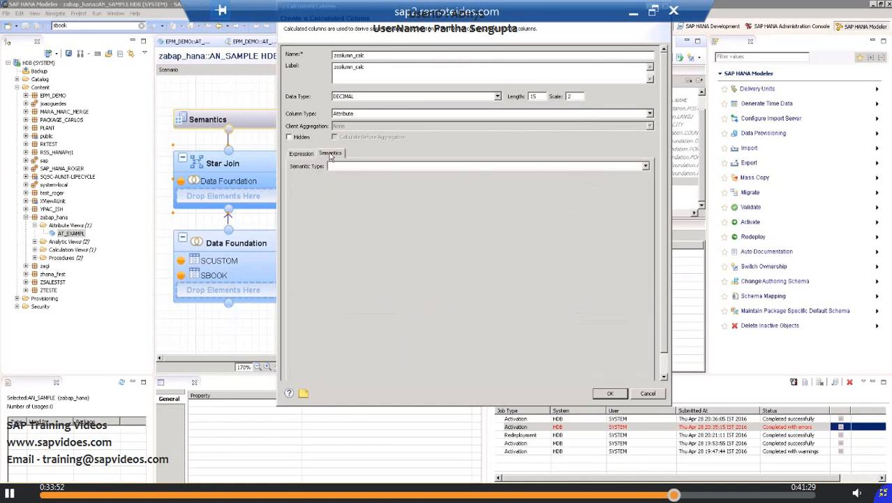
left_click(645, 167)
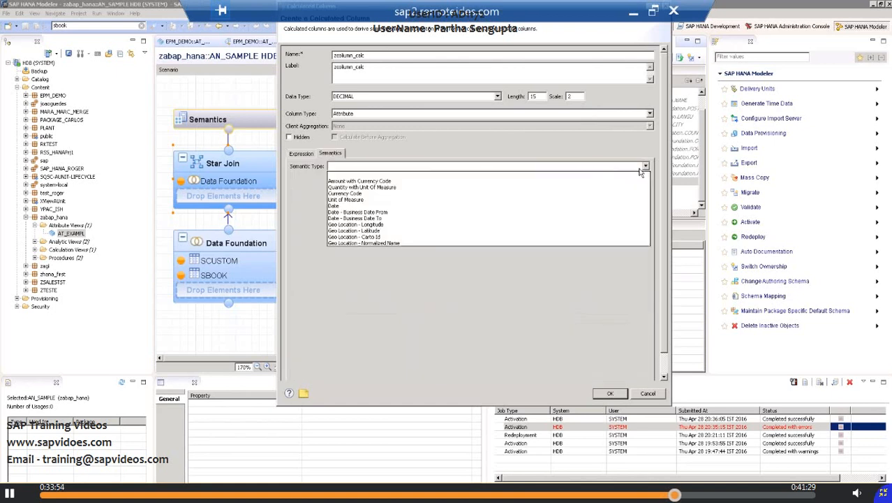
left_click(394, 181)
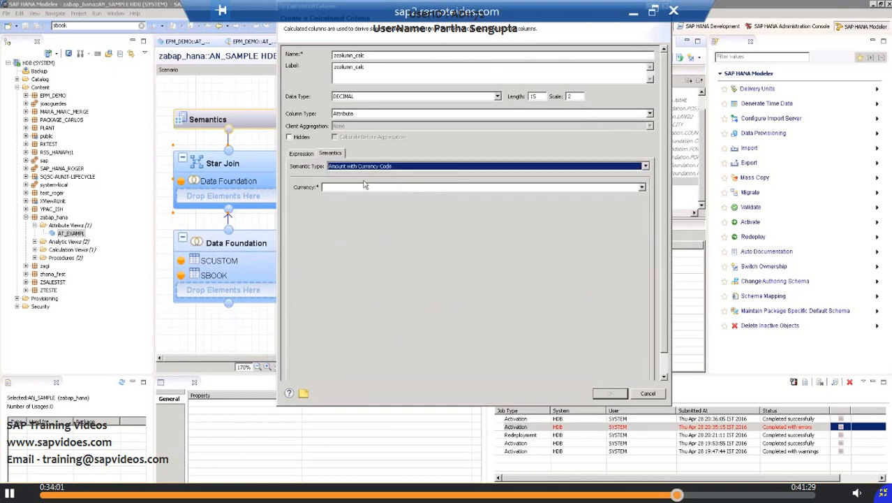
left_click(641, 188)
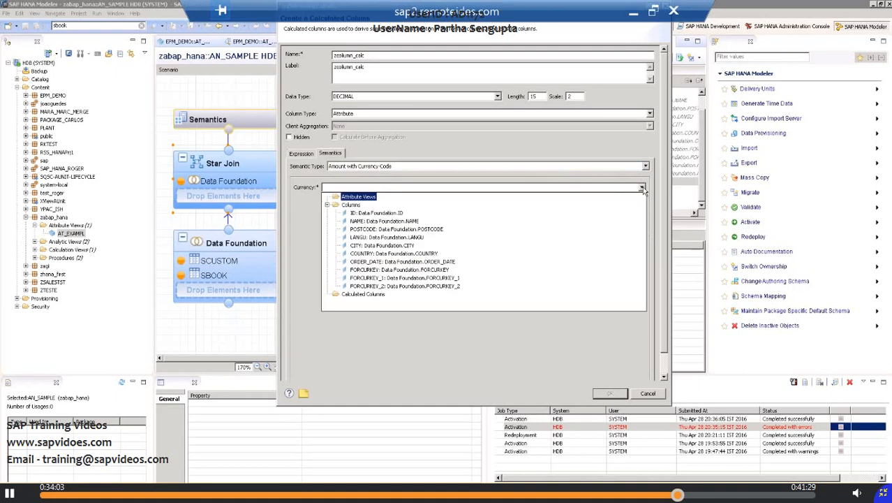
left_click(643, 189)
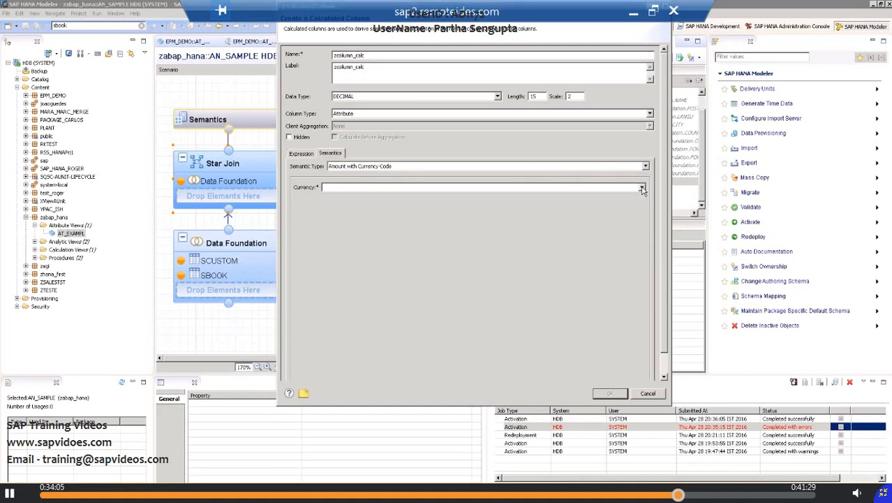
left_click(642, 188)
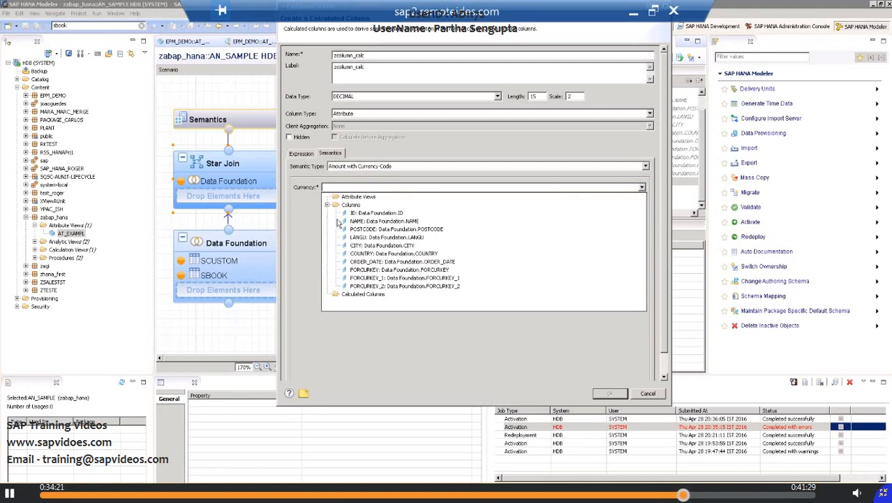
left_click(374, 271)
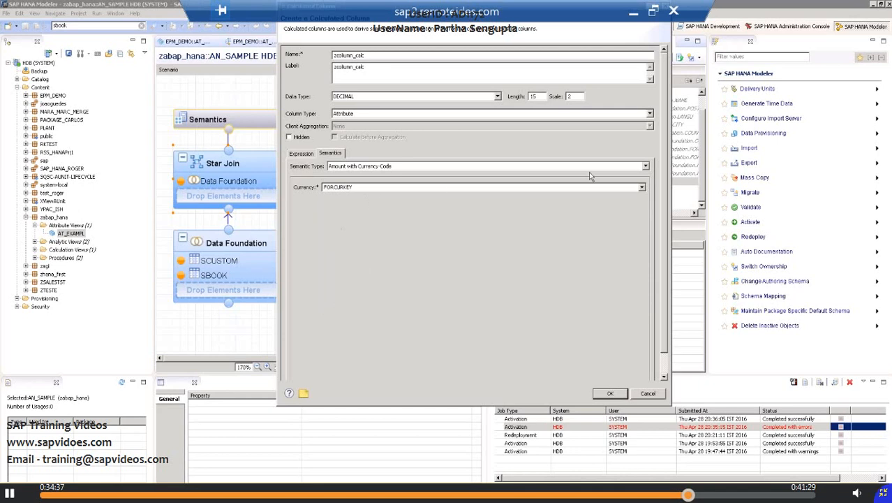
Step: Recheck the semantic type choices and the expression, and confirm the calculated column with FORCURKEY as its currency
left_click(646, 166)
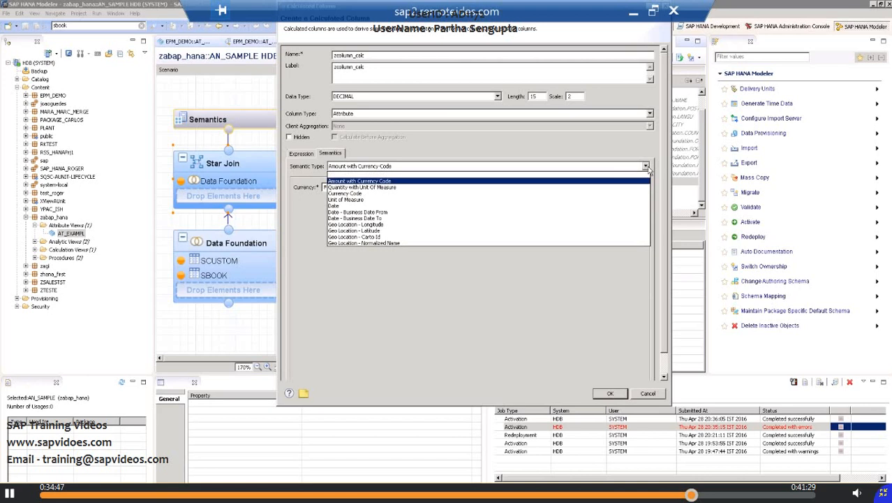
left_click(646, 168)
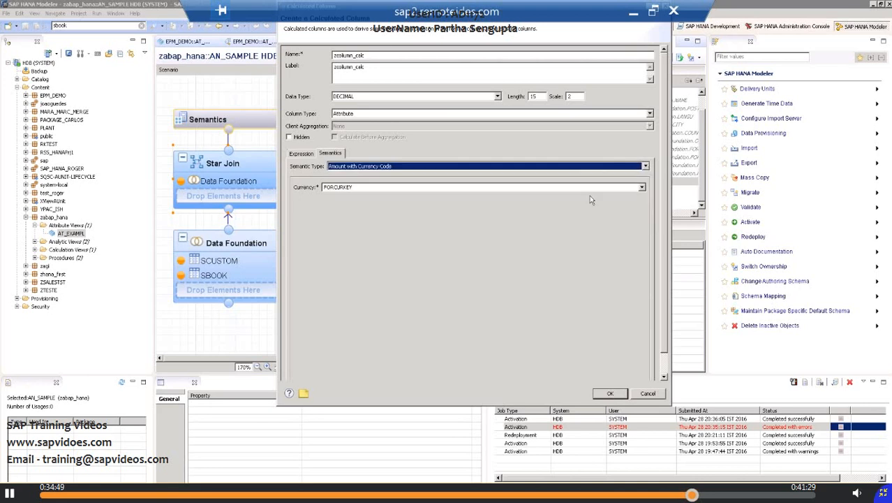
left_click(294, 154)
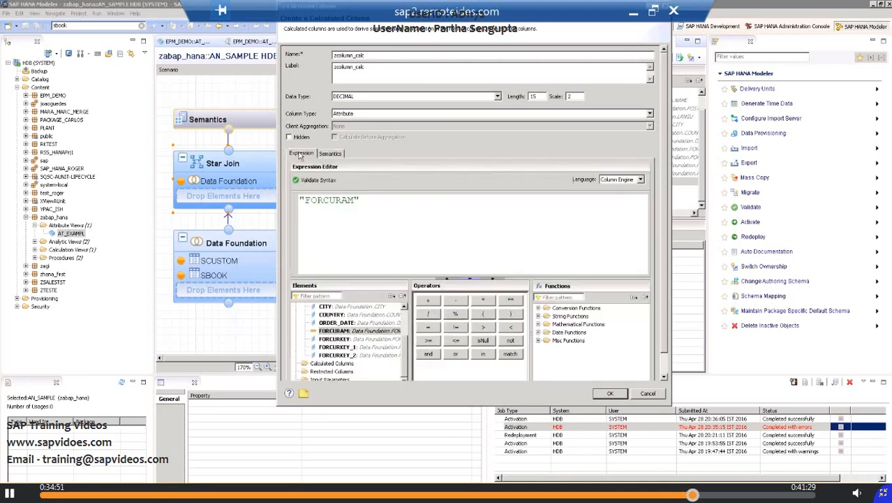
left_click(328, 154)
left_click(397, 189)
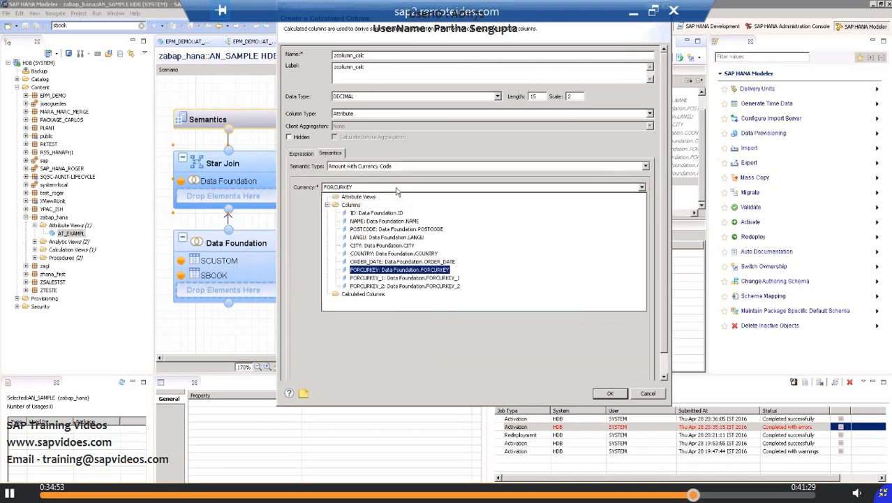
left_click(407, 270)
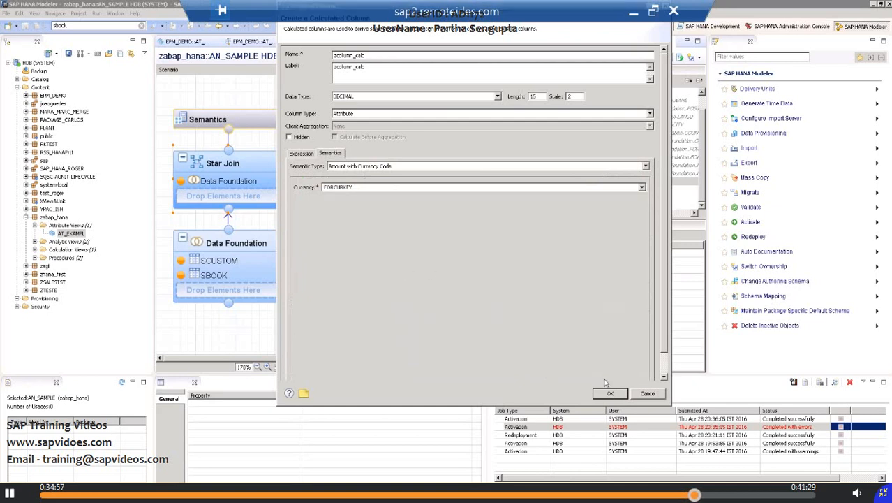
left_click(618, 395)
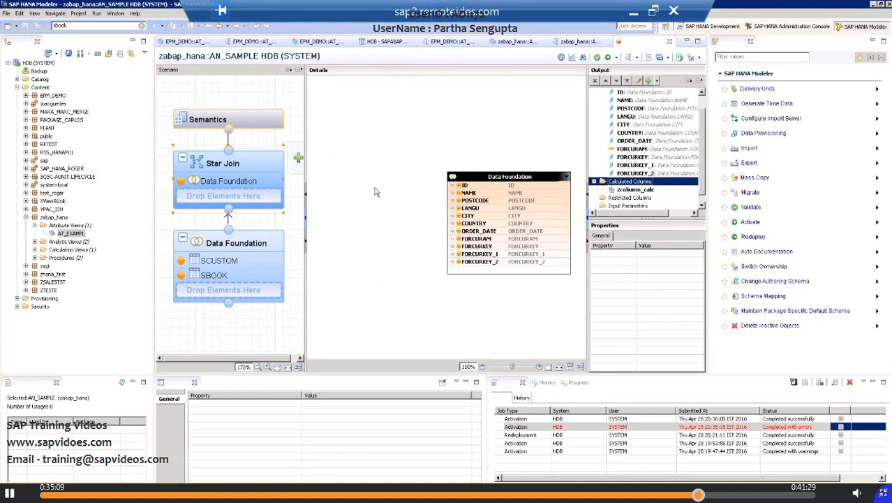
Step: Activate the AN_SAMPLE analytic view in the zabap_hana package
left_click(35, 241)
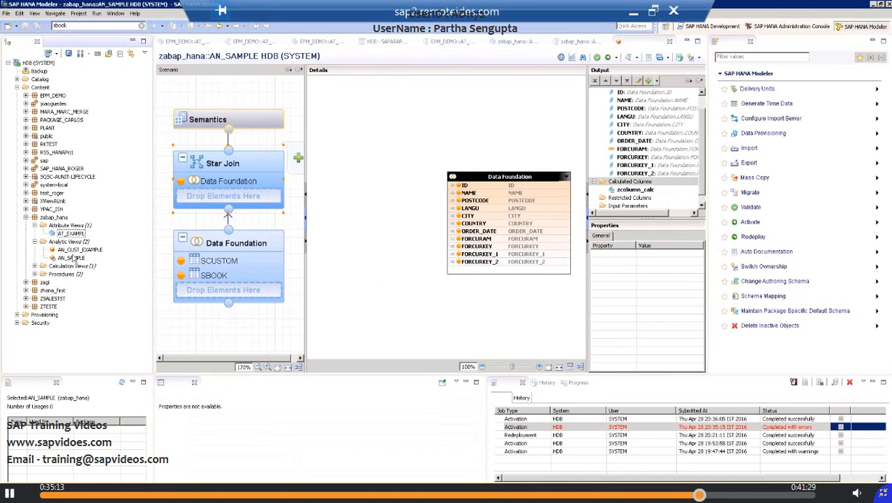
left_click(73, 258)
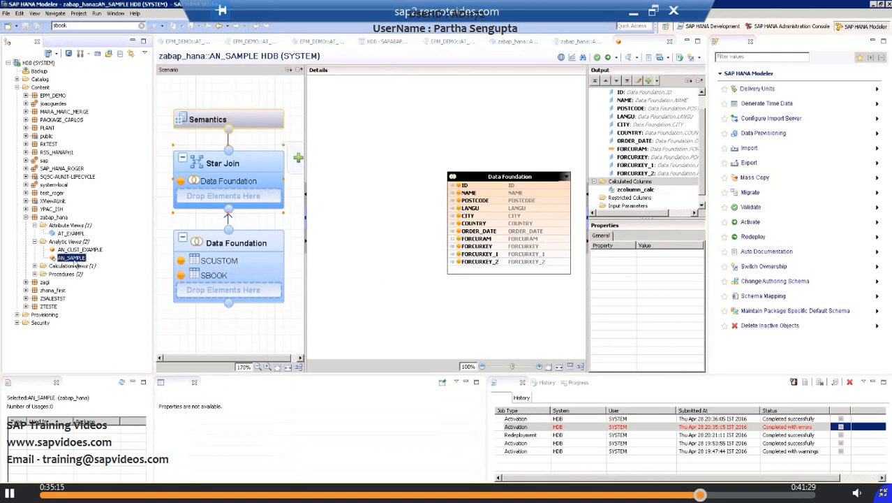
right_click(73, 258)
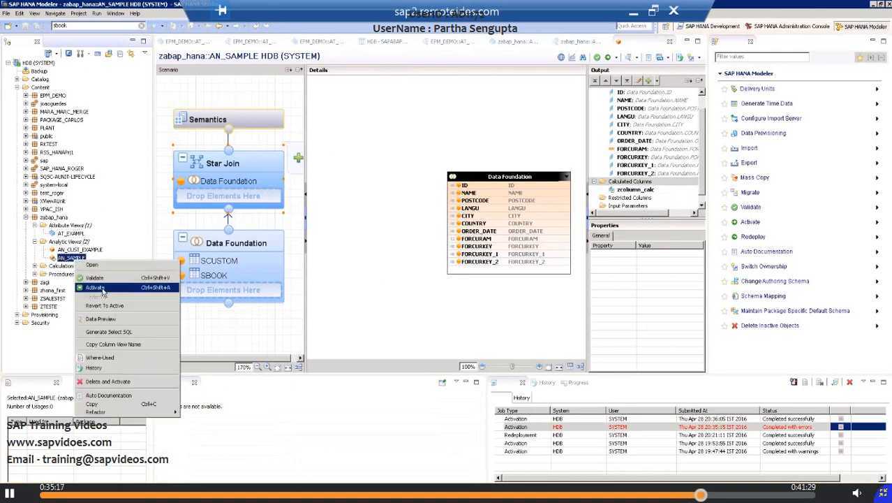
left_click(102, 289)
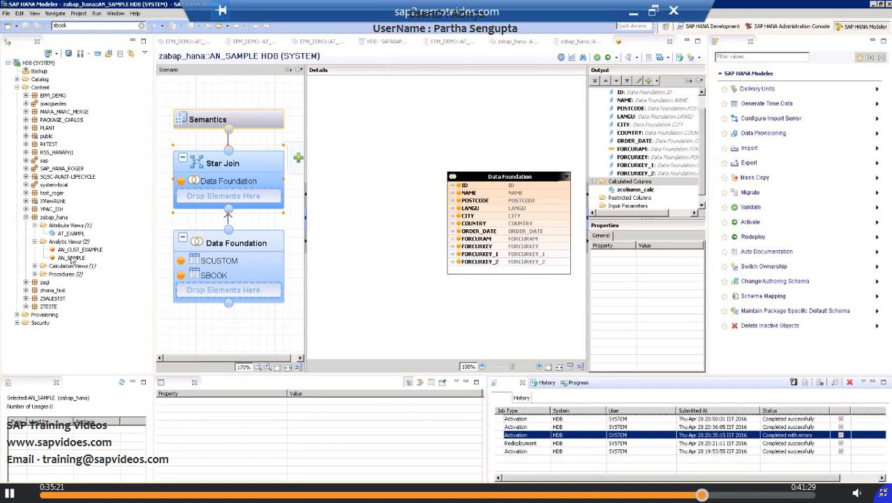
Step: Preview the raw data of AN_SAMPLE and compare the zcolumn_calc values with the FORCURAM column
left_click(71, 257)
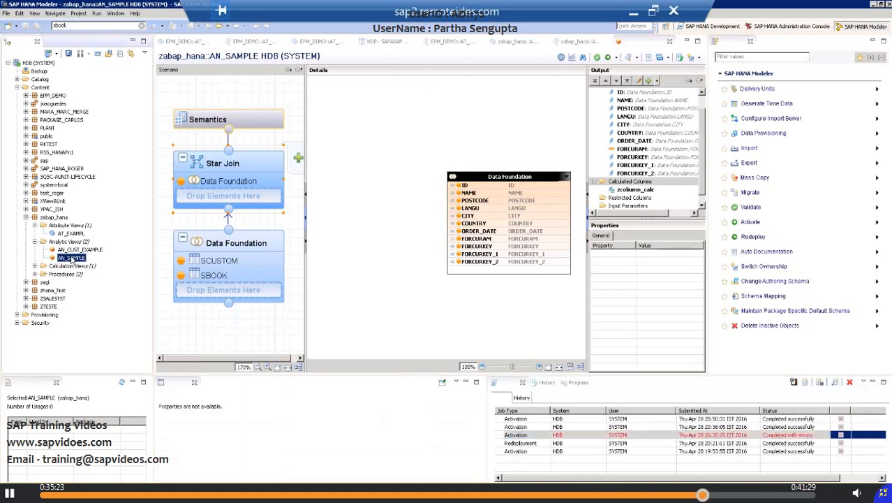
right_click(72, 260)
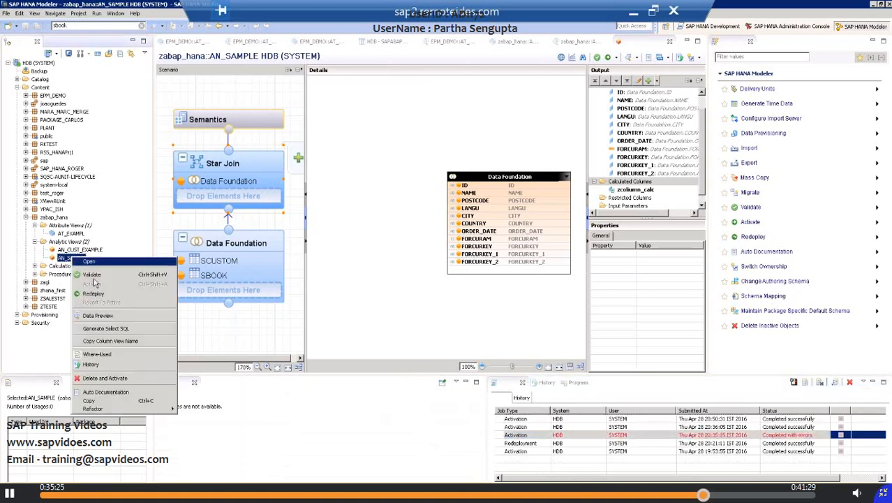
left_click(101, 318)
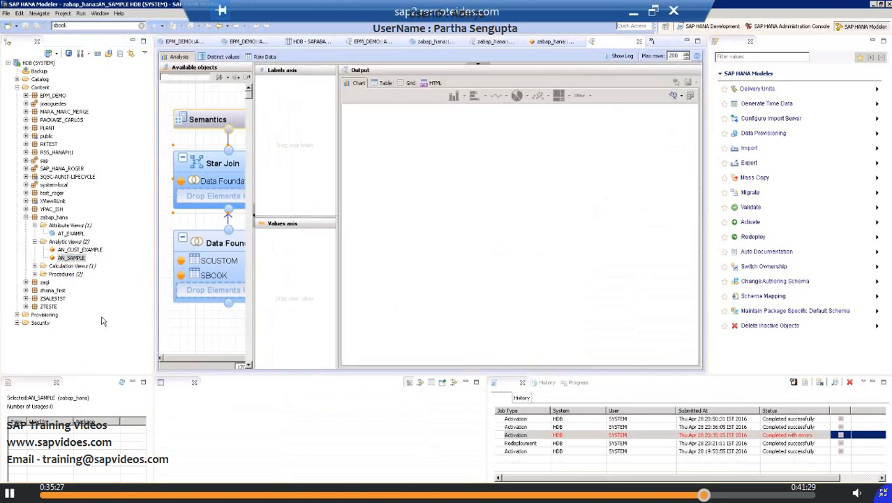
left_click(267, 58)
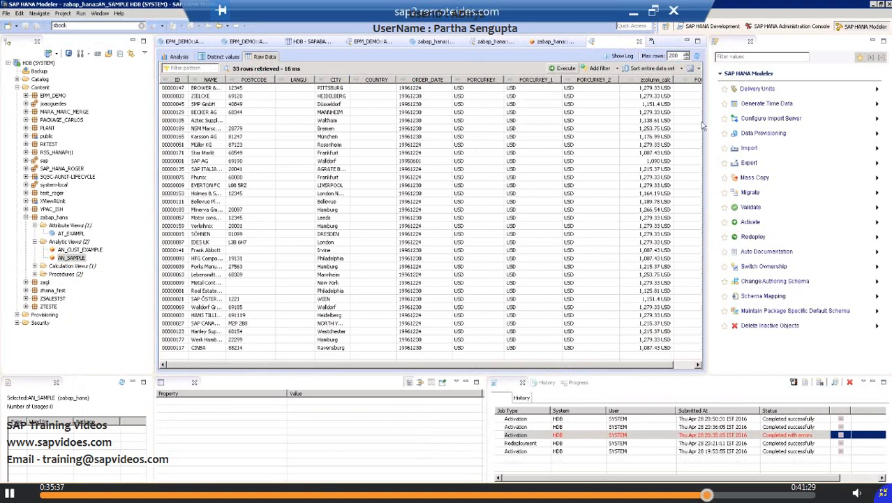
left_click(658, 87)
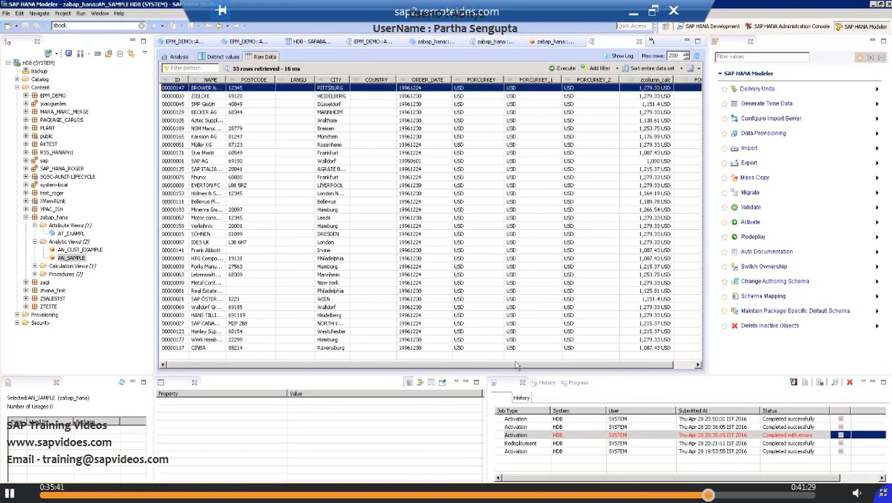
left_click_drag(602, 365, 617, 367)
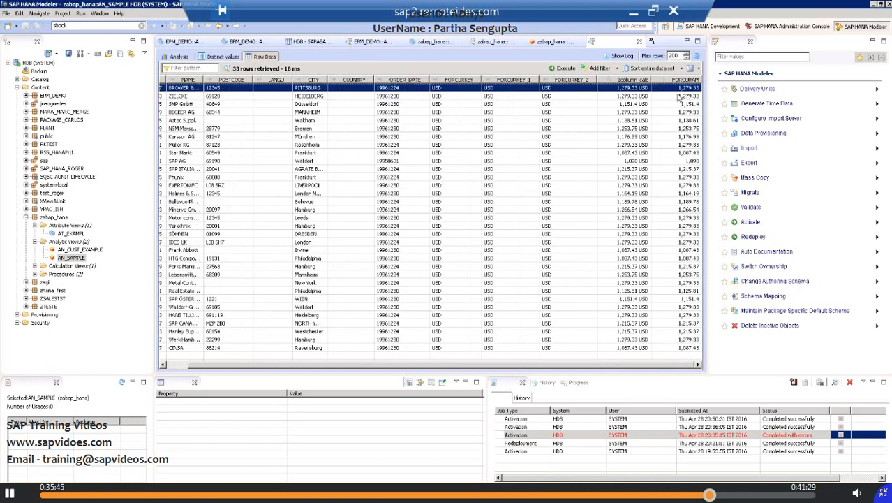
Step: Compare zcolumn_calc with FORCURAM across several raw data rows and inspect the full zcolumn_calc value of the second row
left_click(618, 177)
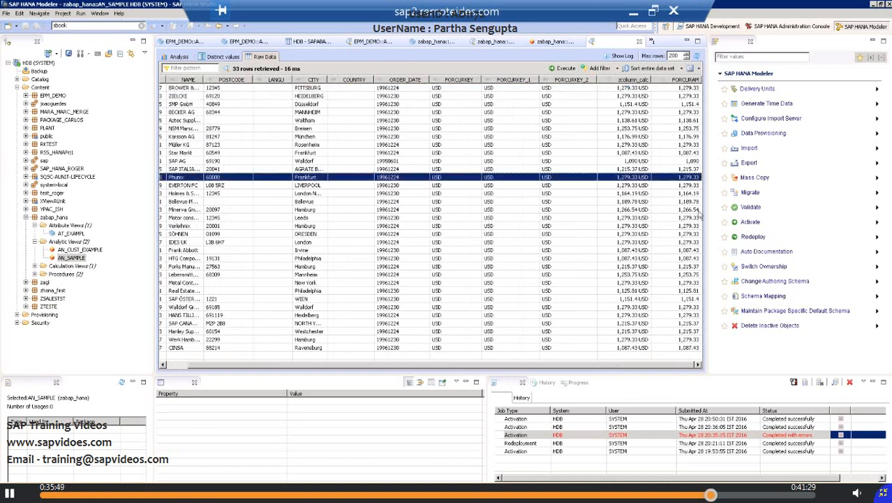
left_click(639, 210)
left_click(630, 194)
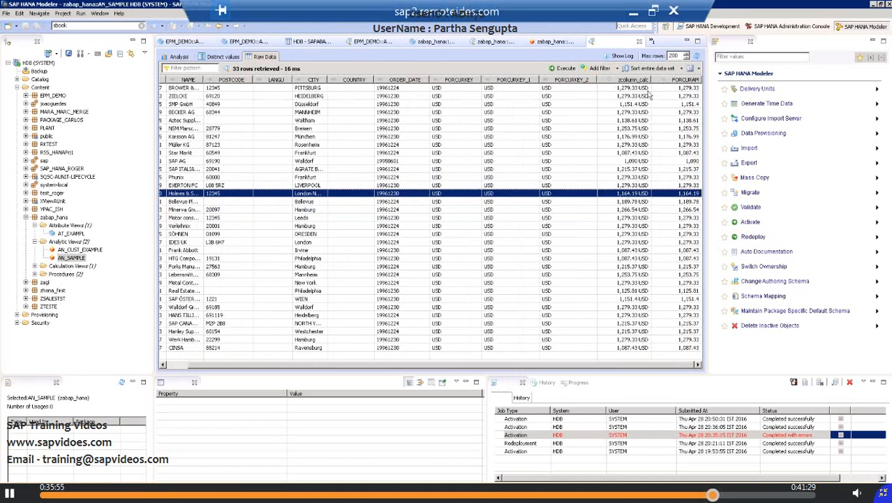
left_click(676, 90)
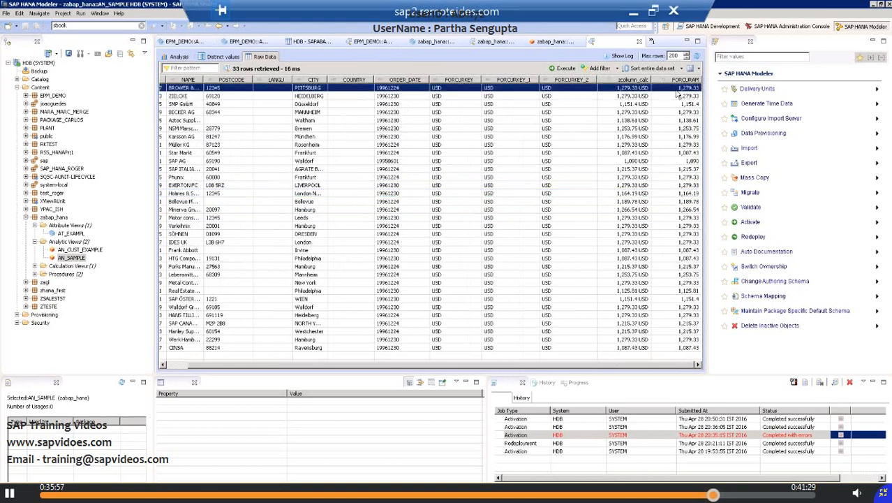
left_click(691, 97)
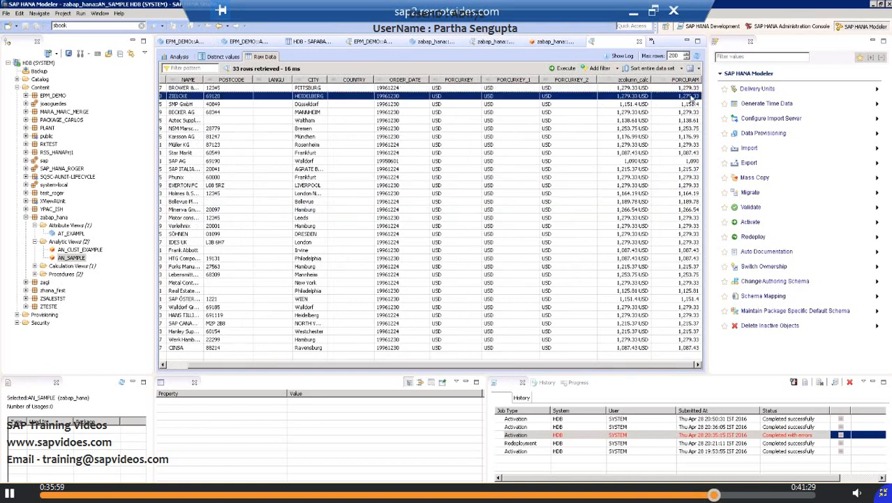
left_click(688, 89)
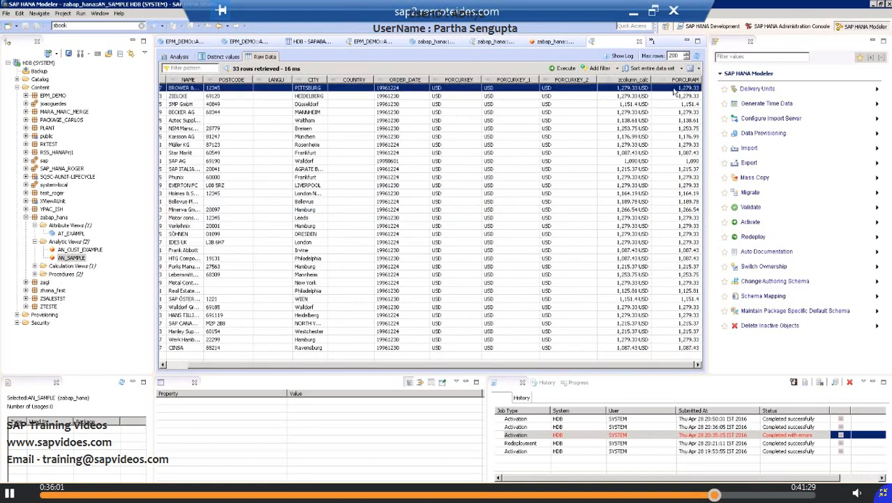
double_click(638, 97)
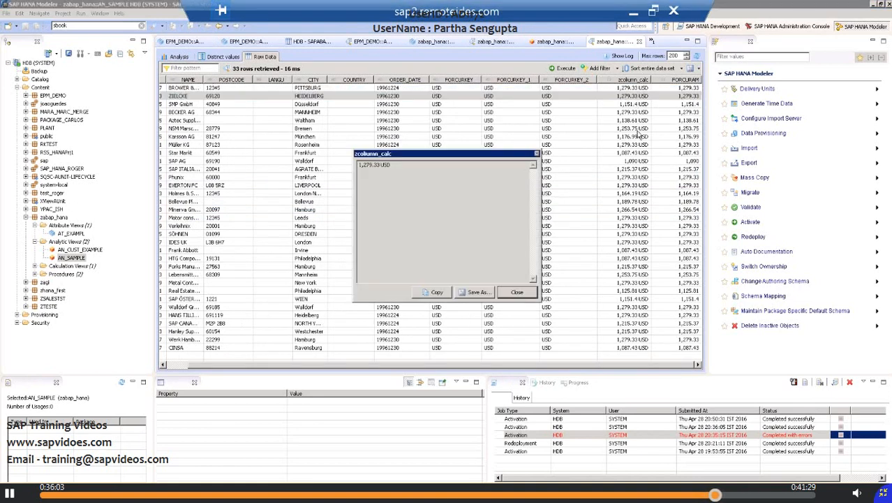
double_click(373, 166)
left_click(516, 292)
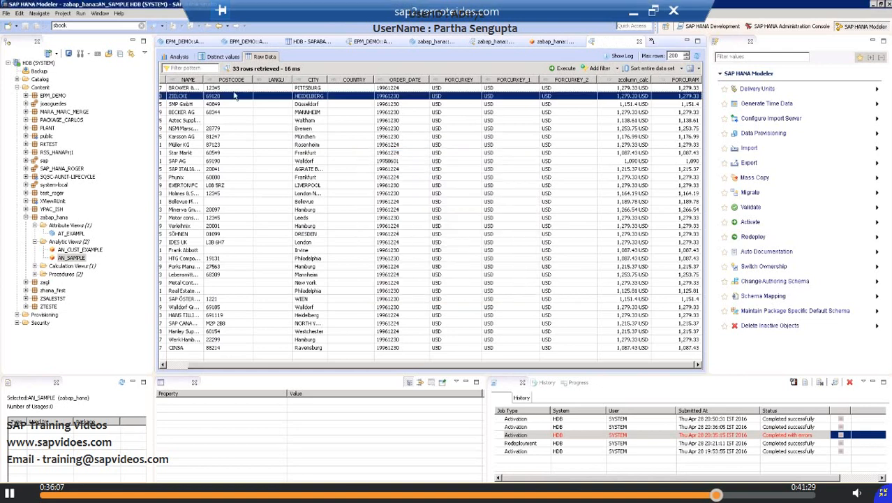
Step: Check the attributes and measures available for analysis, and return to the raw data to review a row
left_click(179, 56)
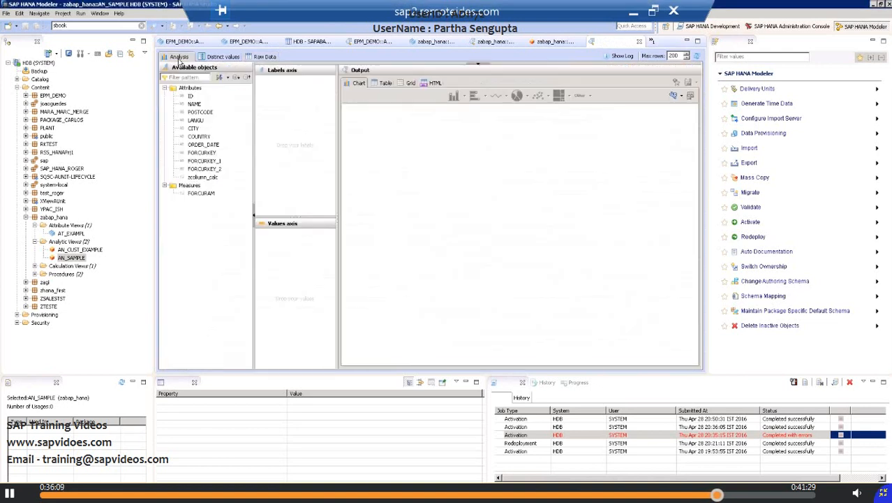
left_click(264, 58)
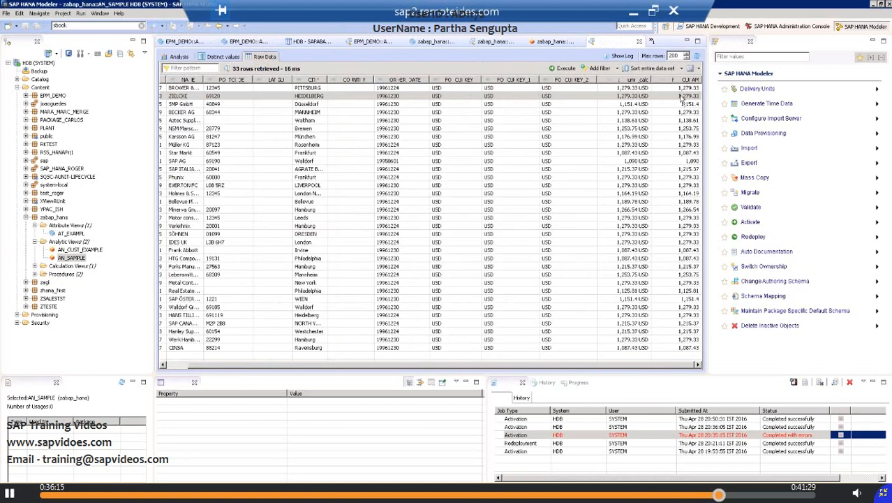
left_click(688, 276)
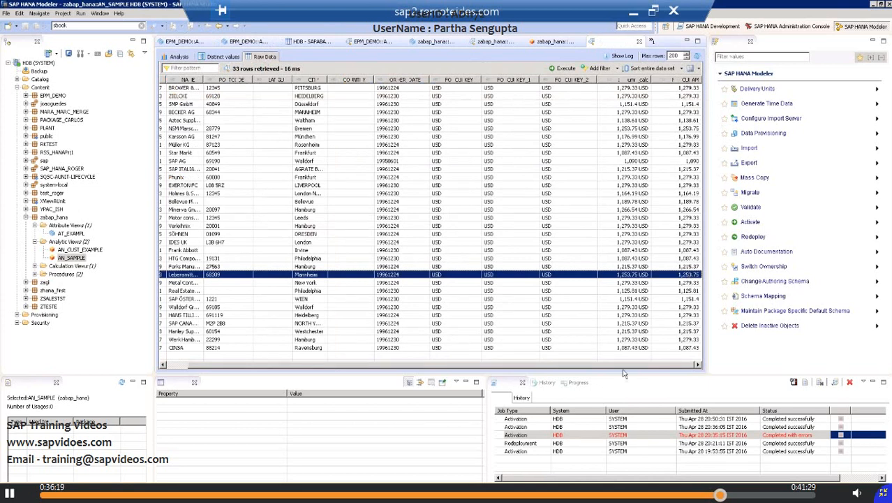
Step: Examine the distinct values and their distribution for the LANGU and POSTCODE attributes of AN_SAMPLE
left_click(221, 59)
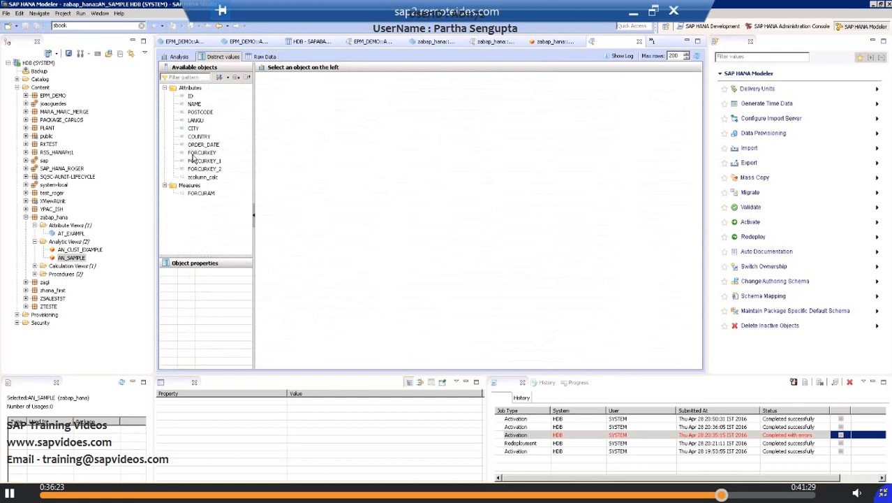
left_click(195, 121)
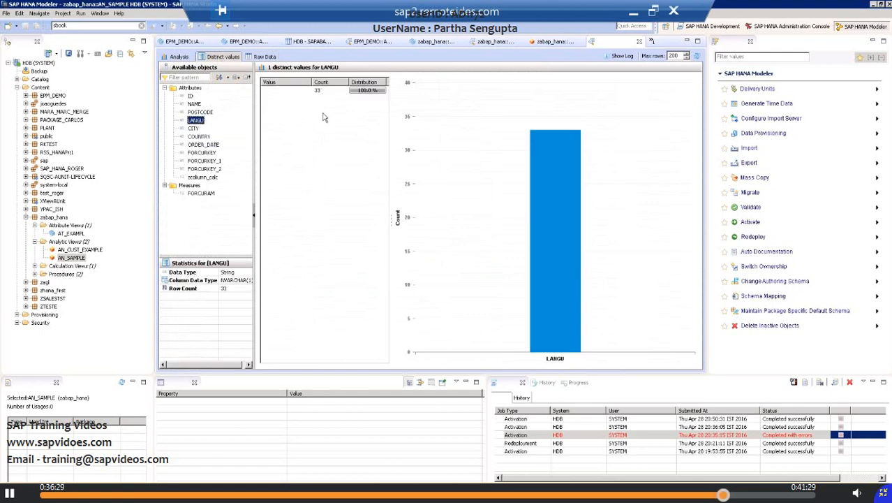
left_click(203, 112)
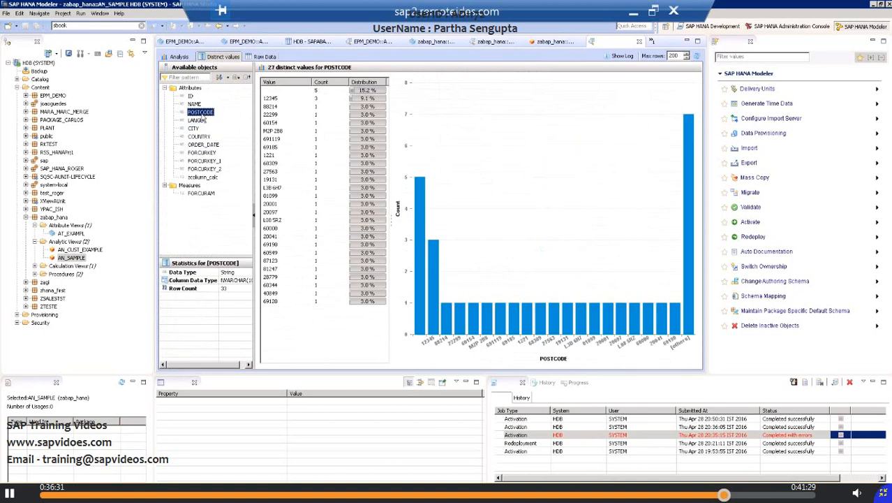
left_click(273, 99)
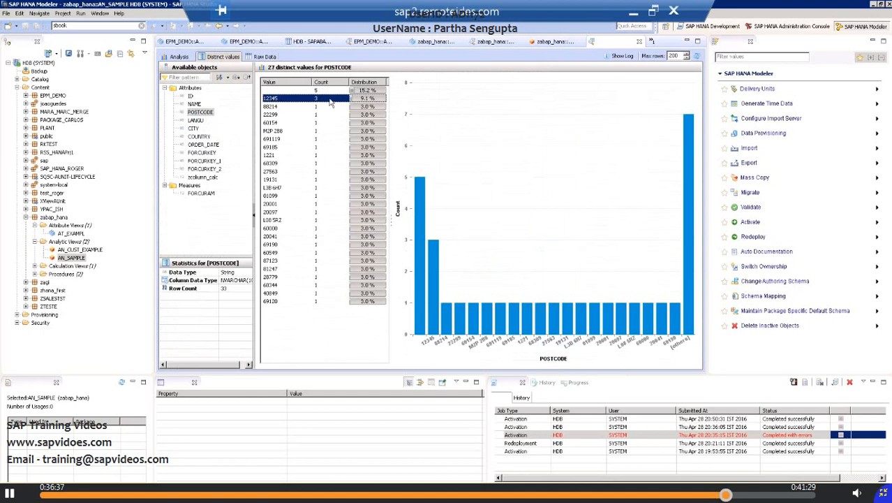
left_click(272, 213)
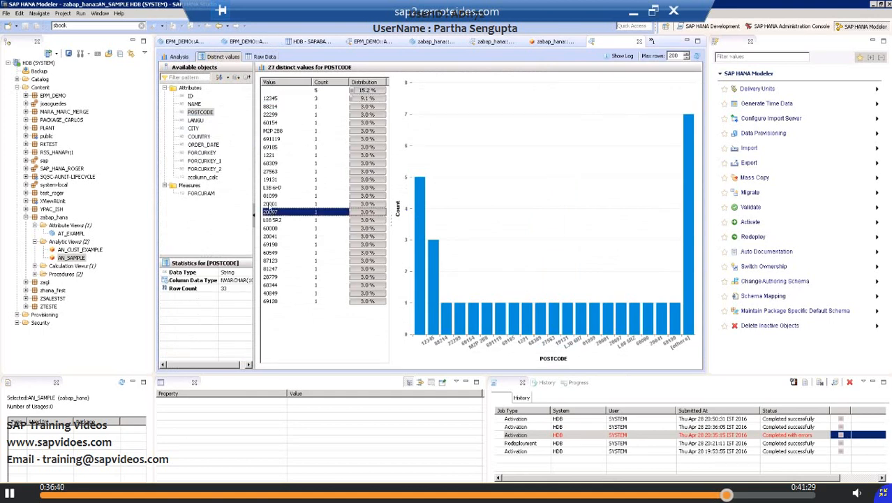
Step: Build an analysis of AN_SAMPLE with ID on the labels axis and CITY on the values axis
left_click(176, 56)
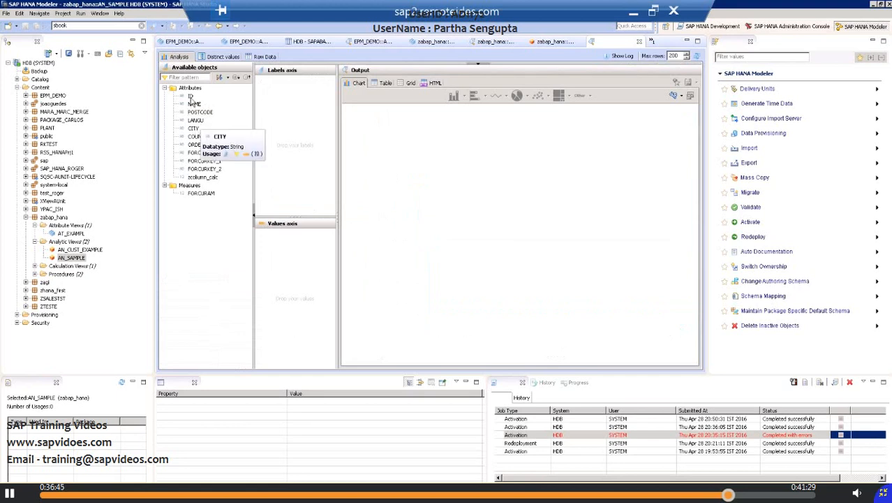
left_click_drag(191, 96, 303, 162)
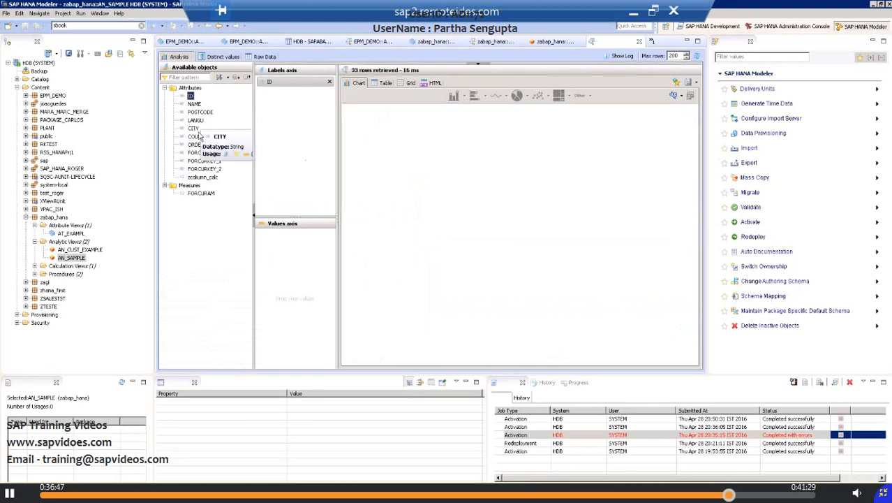
left_click_drag(271, 234, 276, 236)
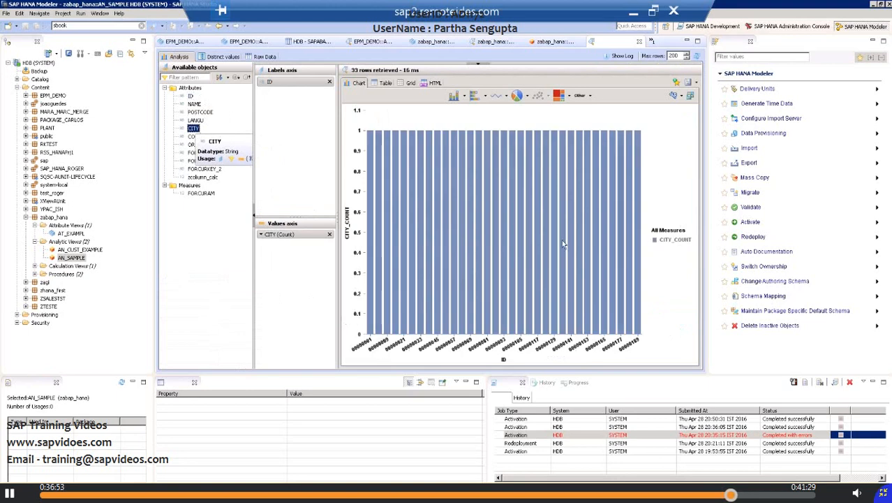
Step: Review the city count by ID in tabular and grid form, and display it as a pie chart
left_click(384, 83)
left_click(412, 84)
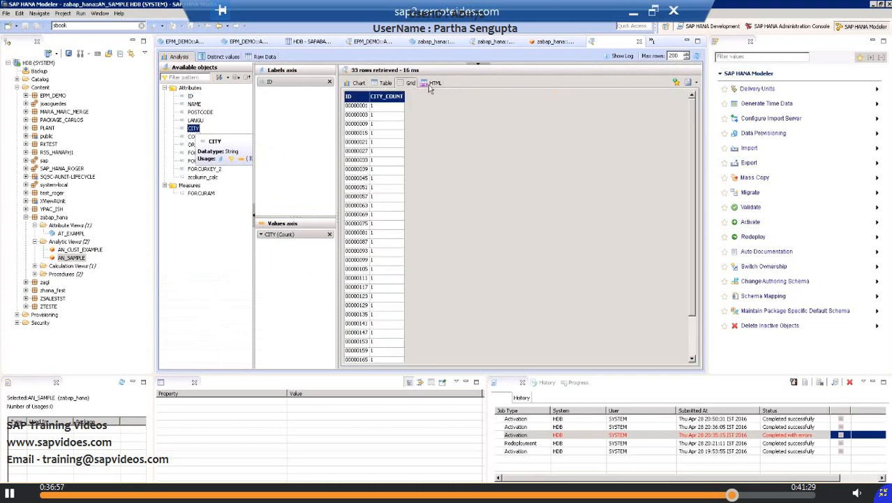
left_click(355, 83)
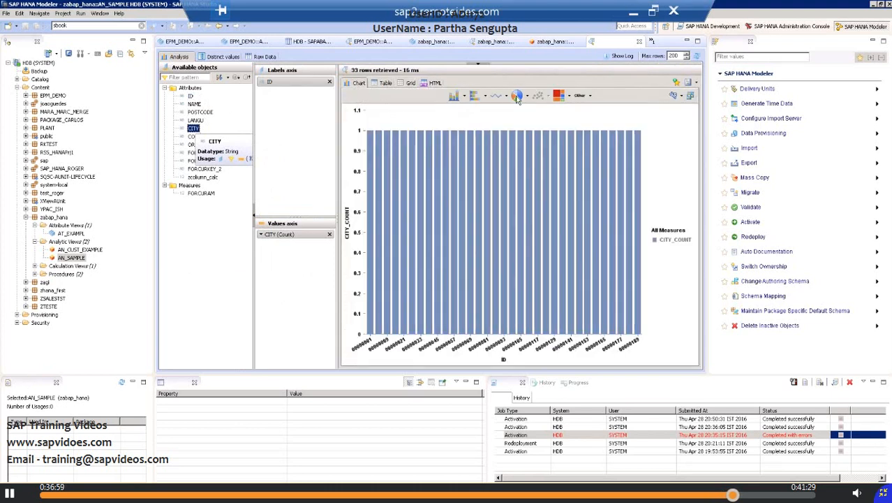
left_click(517, 96)
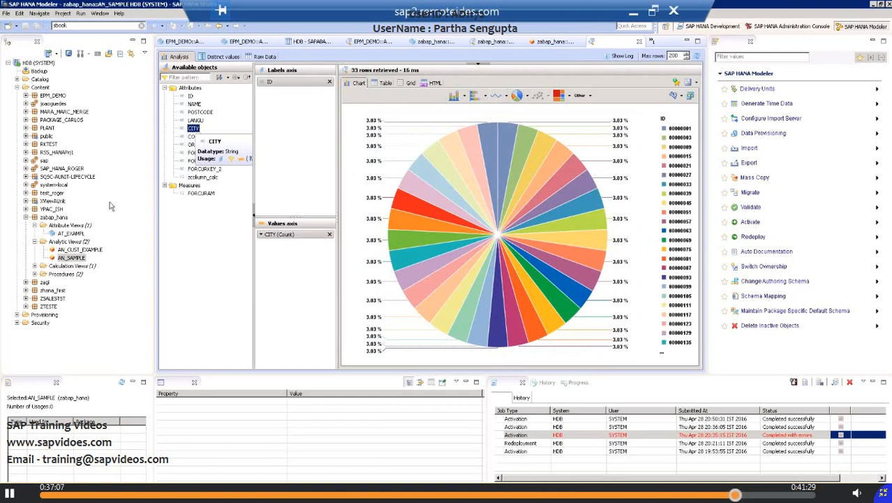
left_click(82, 245)
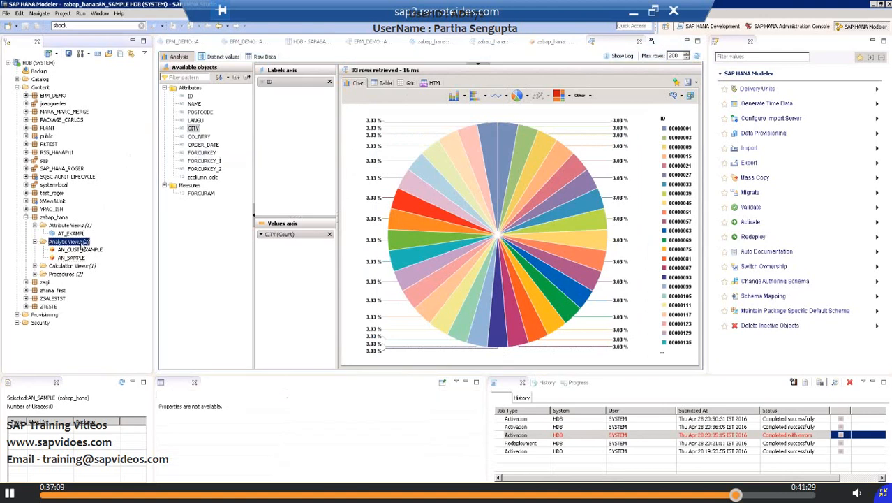
right_click(83, 245)
left_click(98, 248)
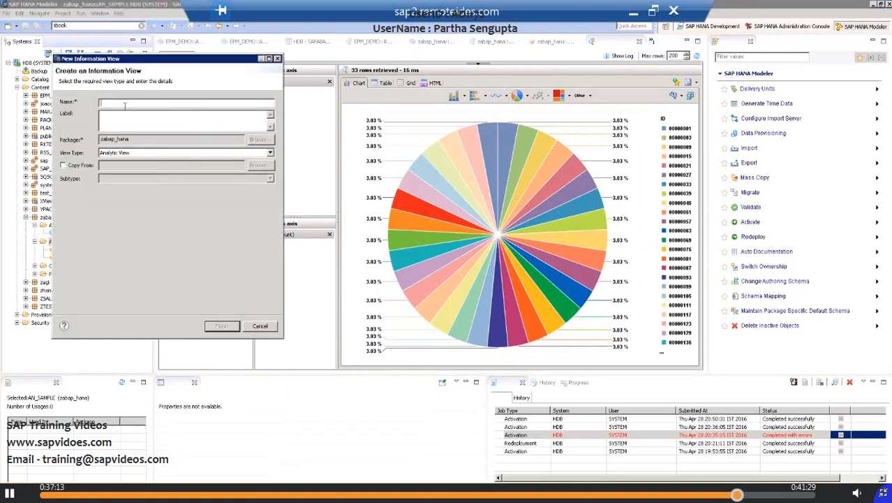
type("CA_EXAMPLE")
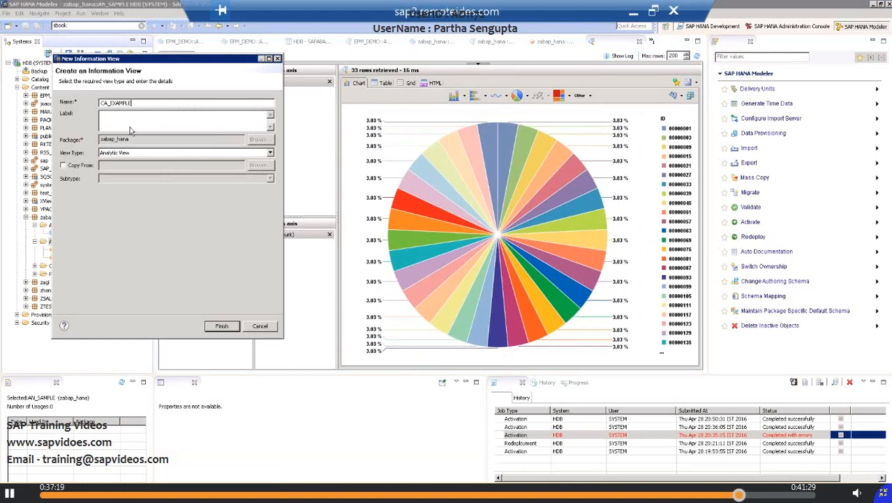
left_click(131, 125)
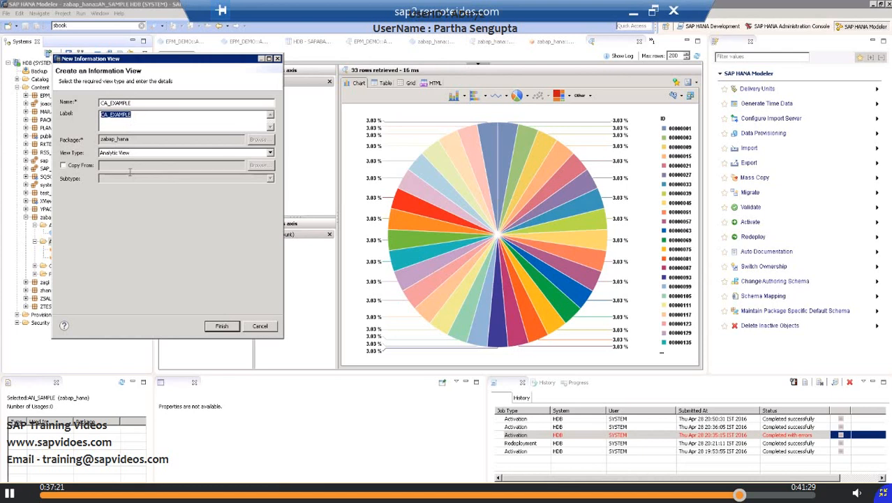
left_click(260, 326)
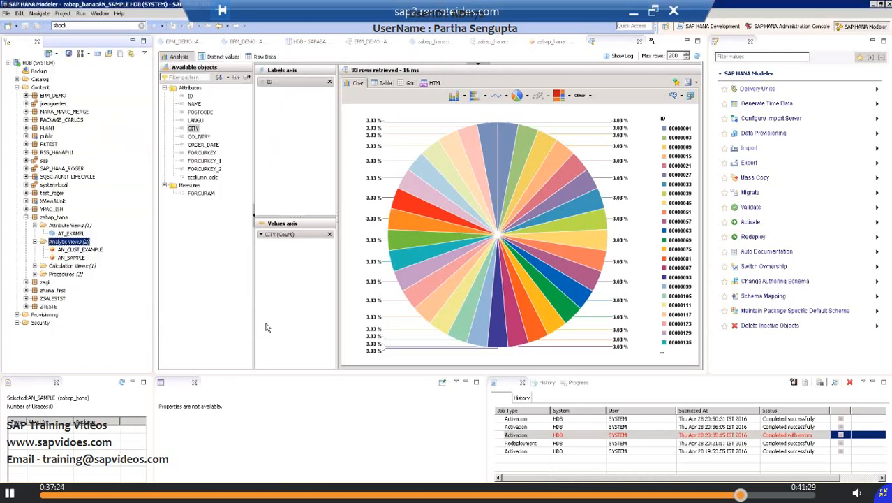
Step: Start a new calculation view in the zabap_hana package with CA_EXAM_SAMP as its name and label
left_click(56, 218)
right_click(57, 218)
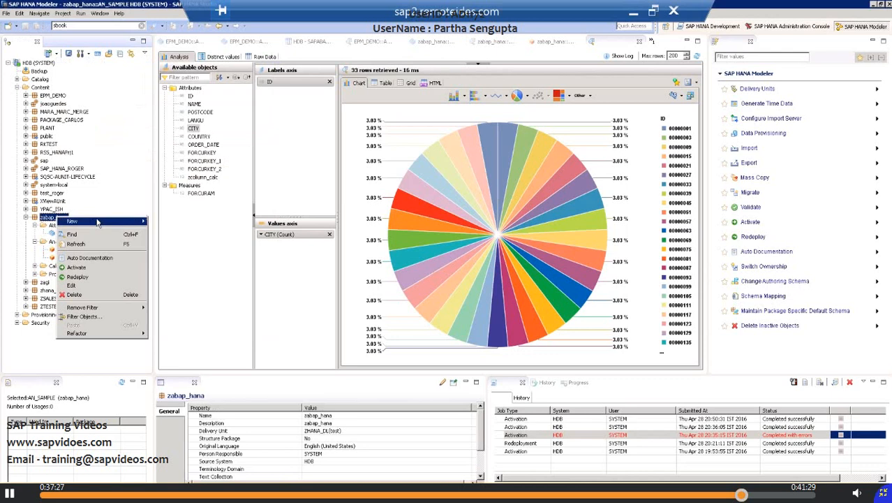
mouse_move(140, 222)
left_click(168, 250)
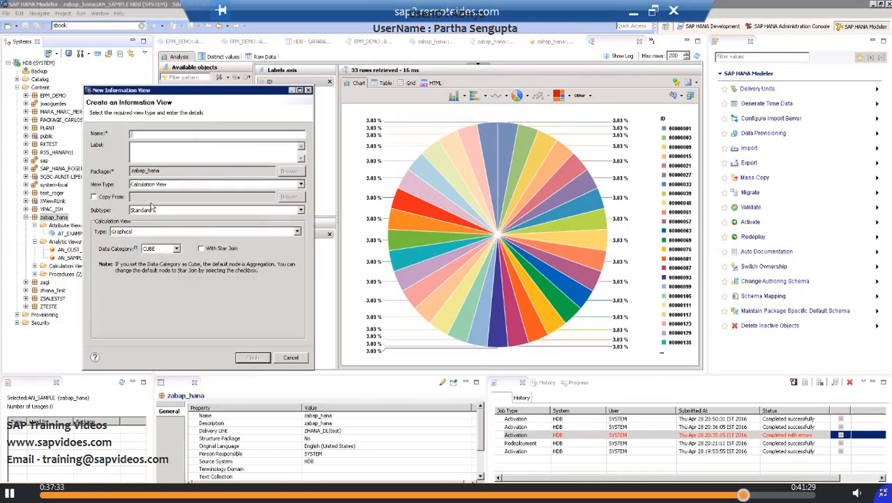
type("CA_EXAM_SAMP")
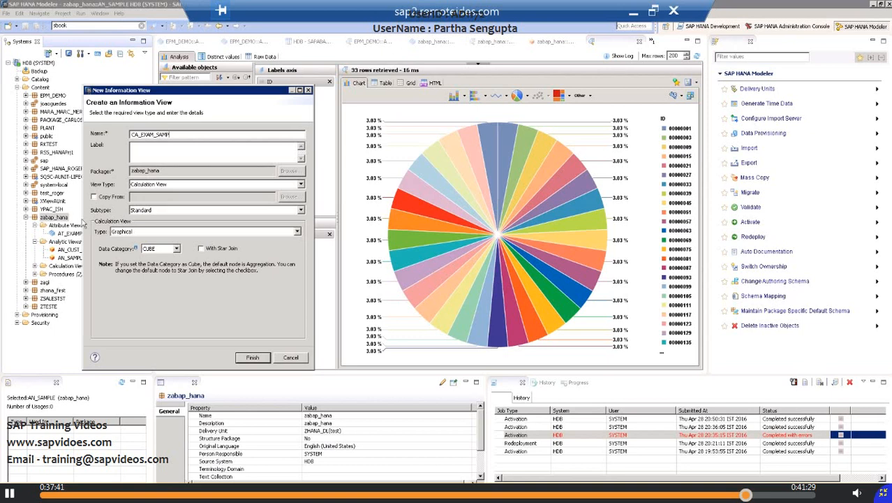
left_click(167, 154)
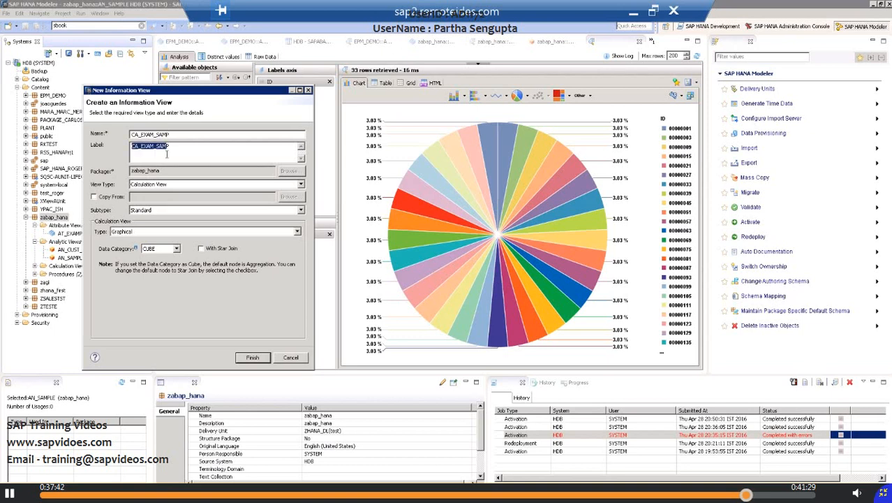
Step: Keep the Standard subtype and Graphical type, set the data category to DIMENSION, and create the calculation view
left_click(174, 211)
left_click(174, 214)
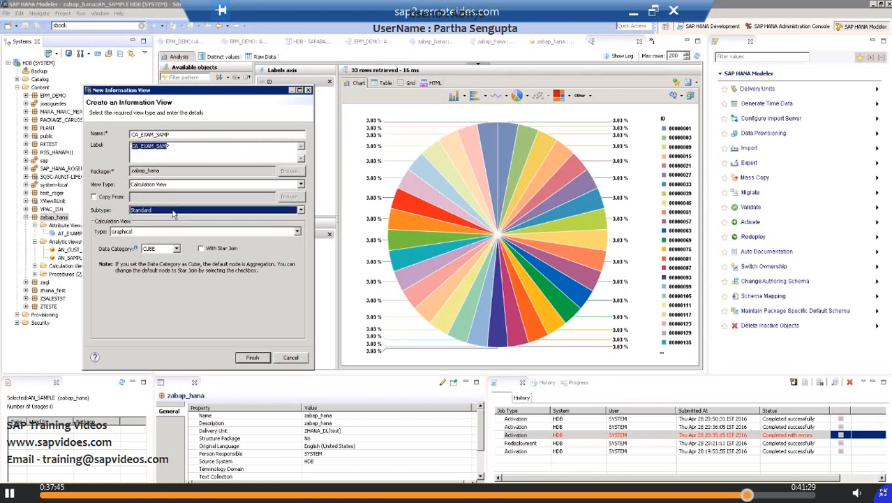
left_click(148, 234)
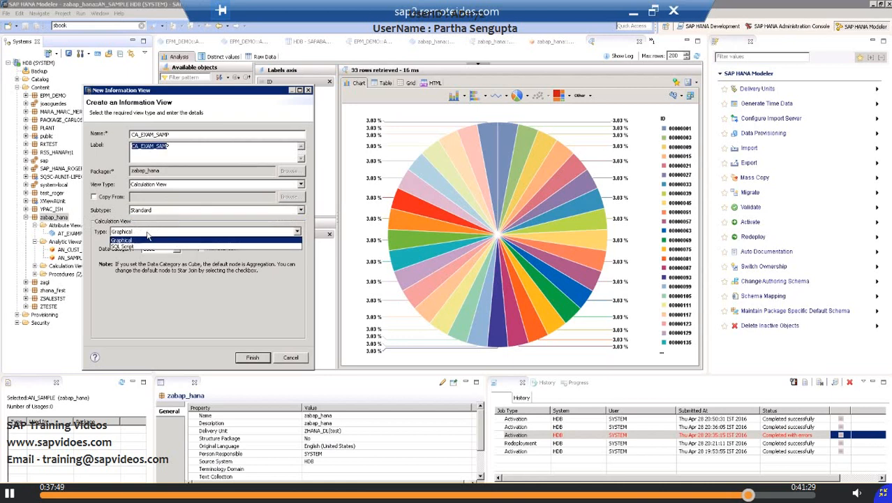
left_click(148, 233)
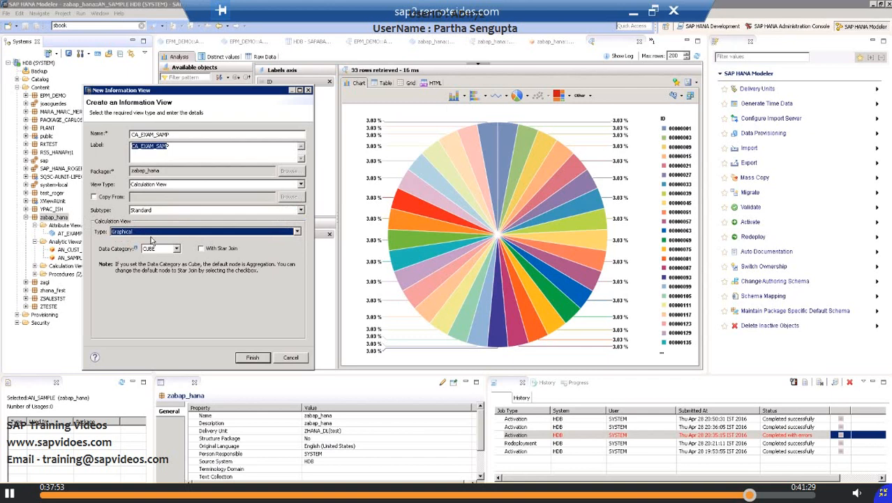
left_click(177, 249)
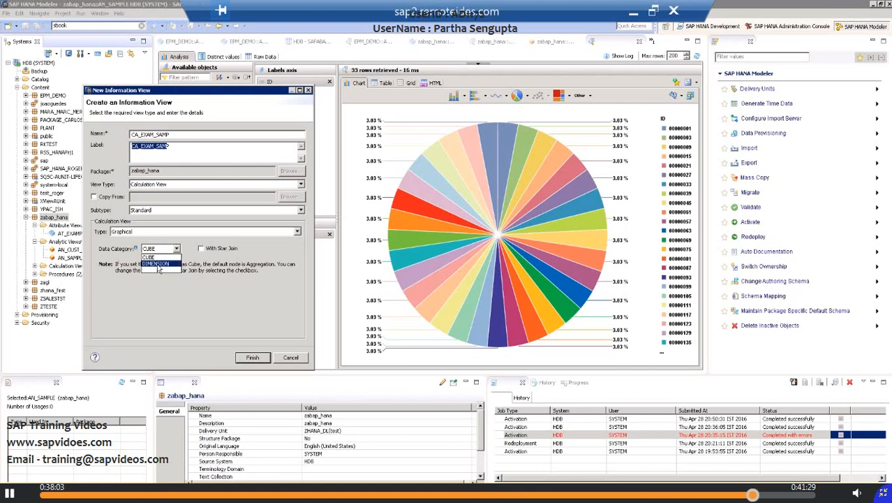
left_click(159, 264)
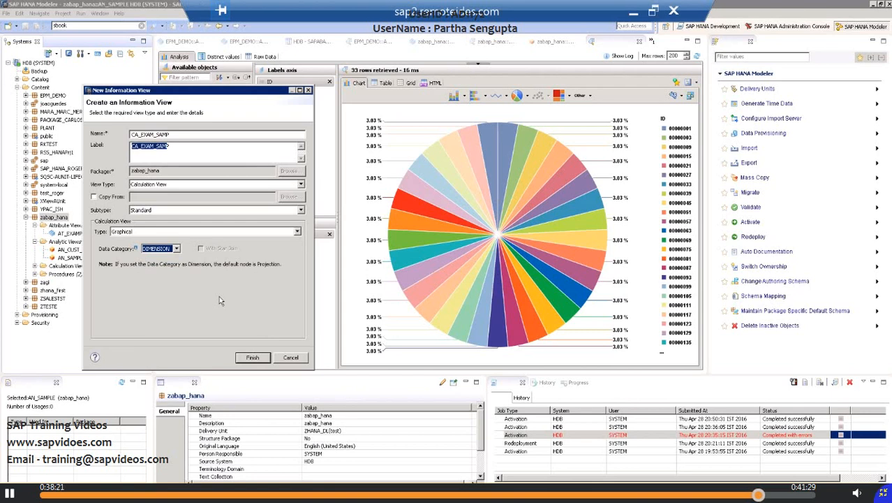
left_click(252, 358)
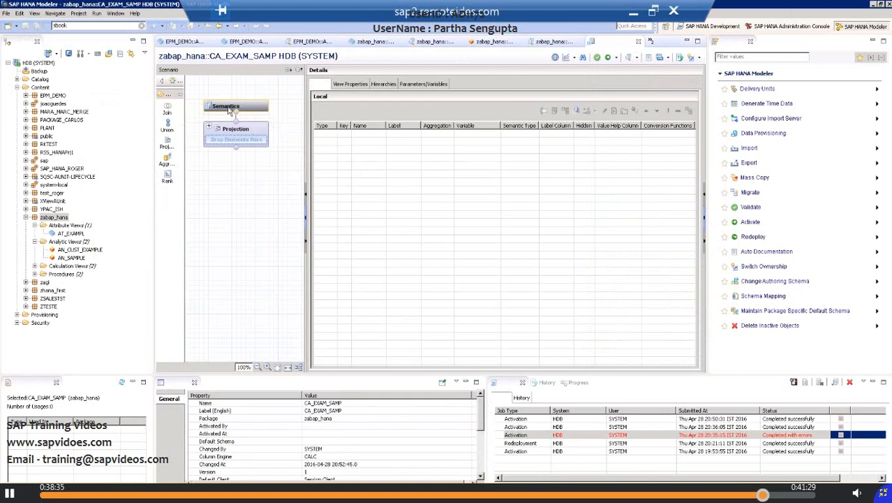
Step: Add analytic view AN_SAMPLE to the Projection node and output its ID, NAME, POSTCODE, LANGU and CITY columns
left_click(72, 257)
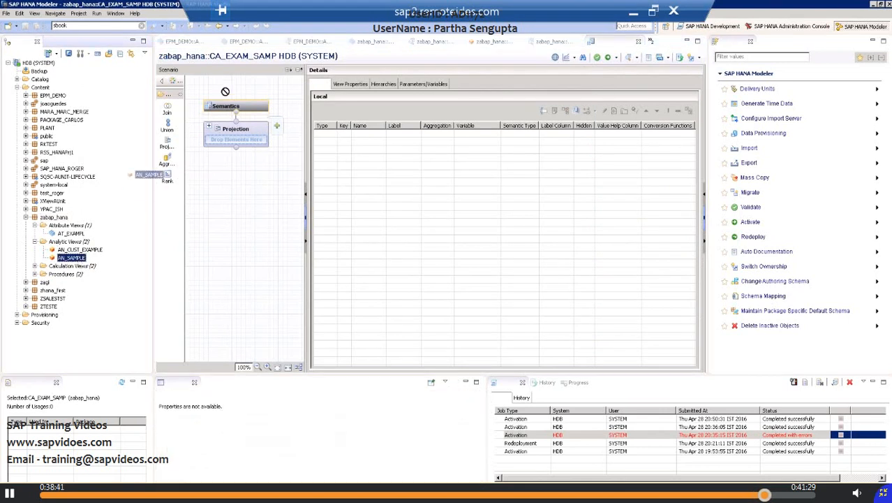
left_click_drag(226, 134, 226, 136)
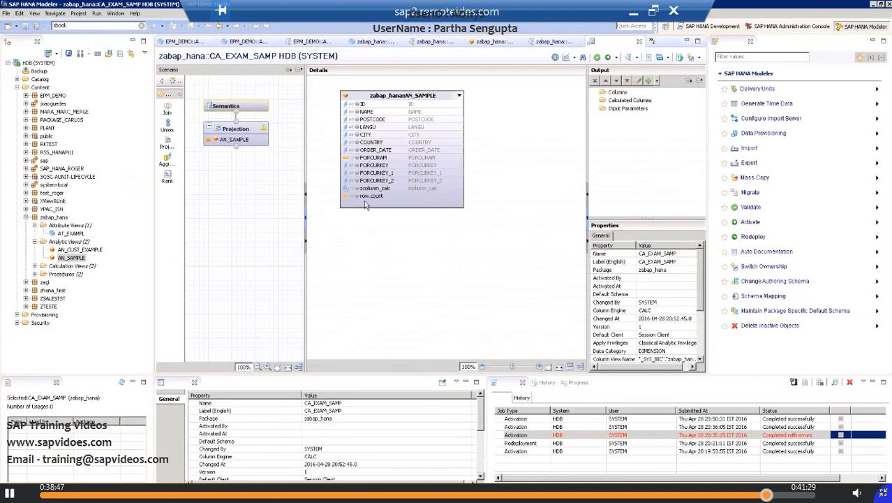
left_click(356, 105)
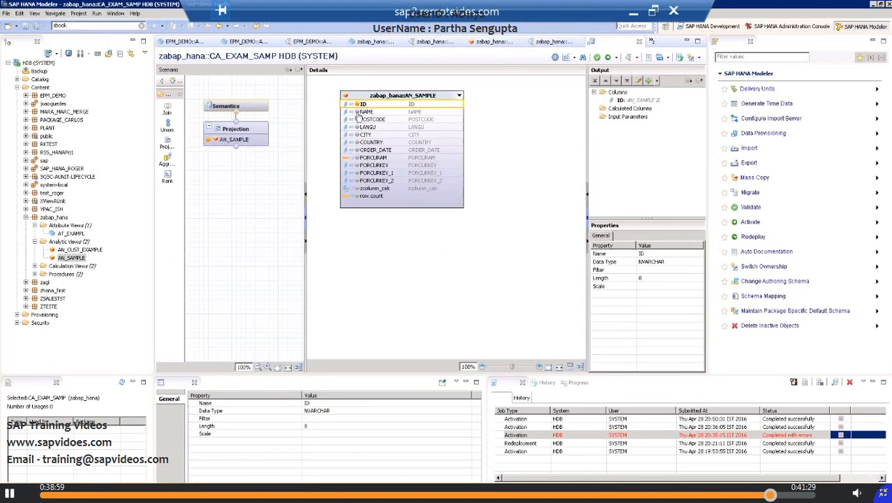
left_click(357, 114)
left_click(359, 121)
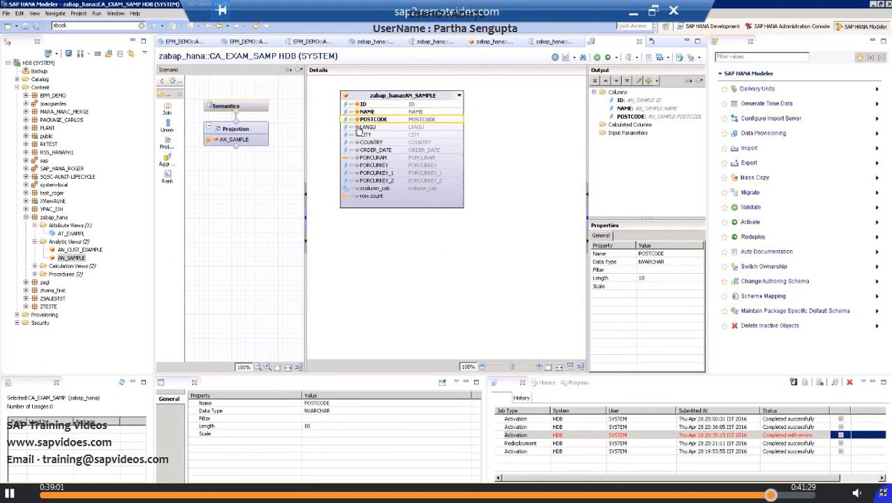
left_click(358, 128)
left_click(358, 135)
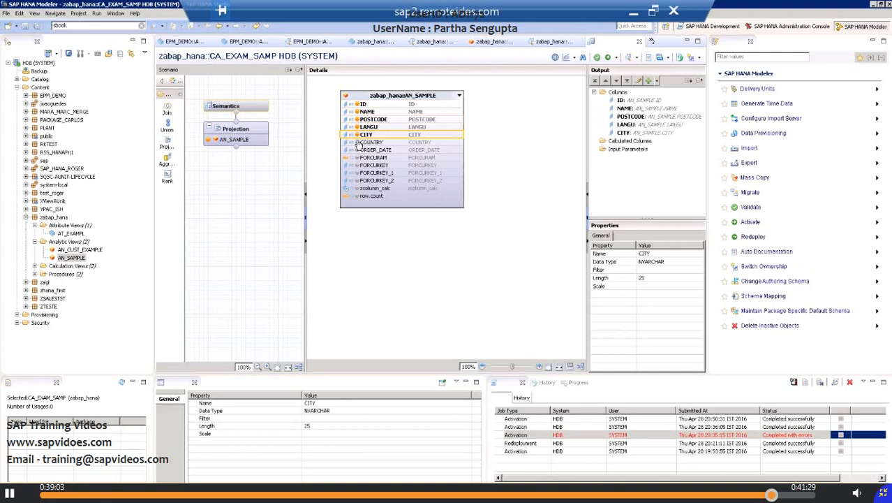
Step: Add COUNTRY, ORDER_DATE, FORCURAM, FORCURKEY, zcolumn_calc and row.count to the projection's output columns
left_click(358, 143)
left_click(358, 151)
left_click(358, 159)
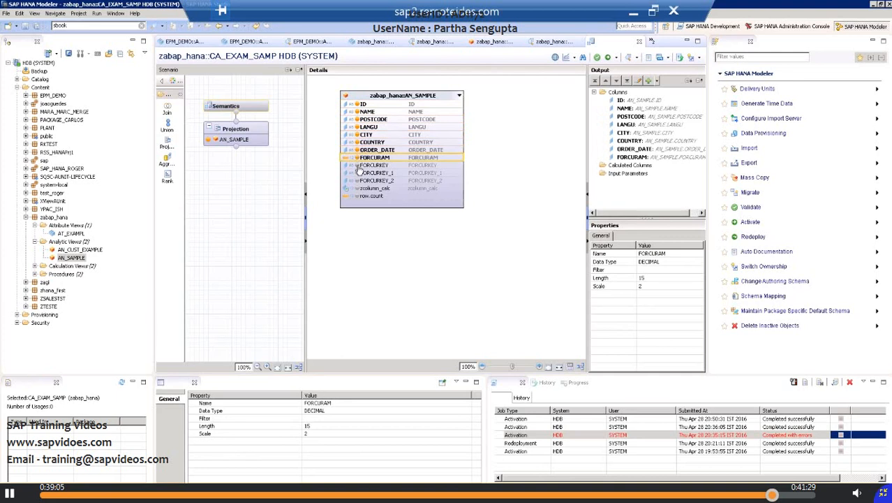
left_click(358, 166)
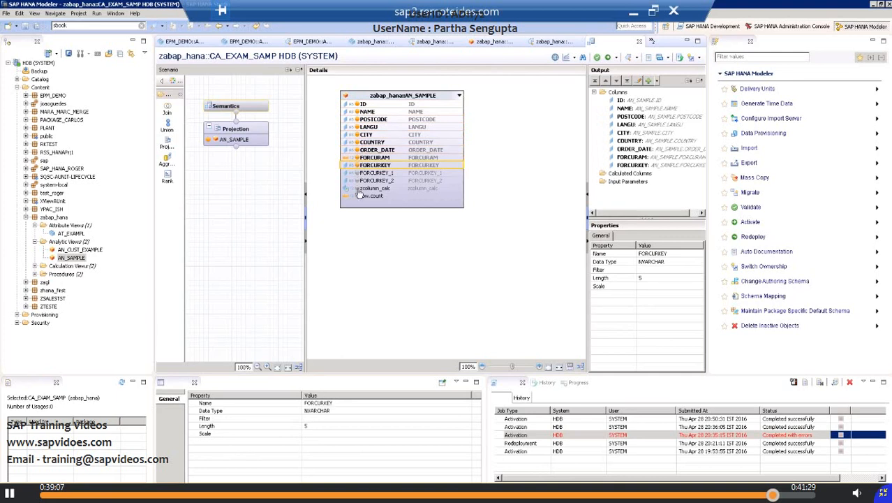
left_click(358, 189)
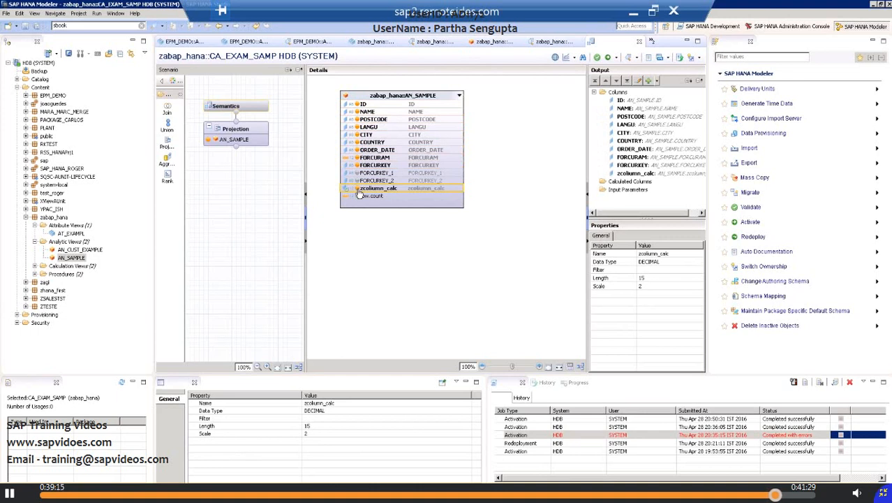
left_click(358, 196)
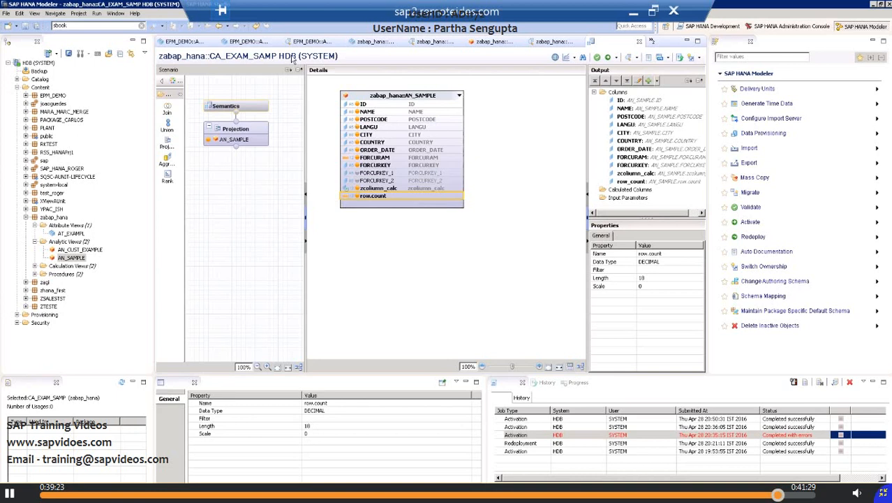
Step: Mark ID as the key column in the Semantics node and activate calculation view CA_EXAM_SAMP
left_click(239, 106)
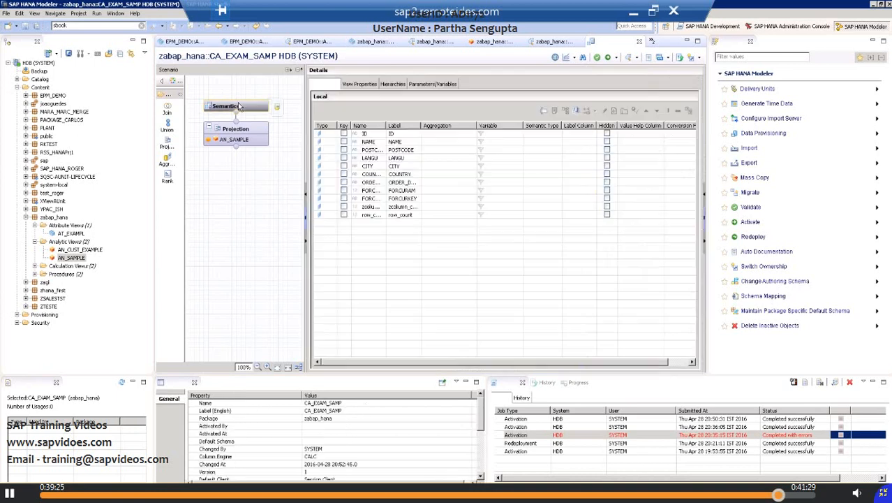
left_click(344, 133)
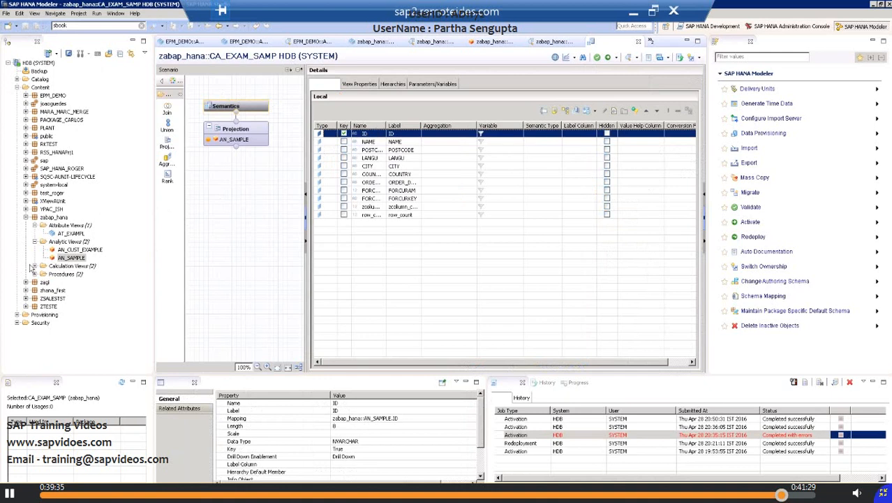
left_click(35, 266)
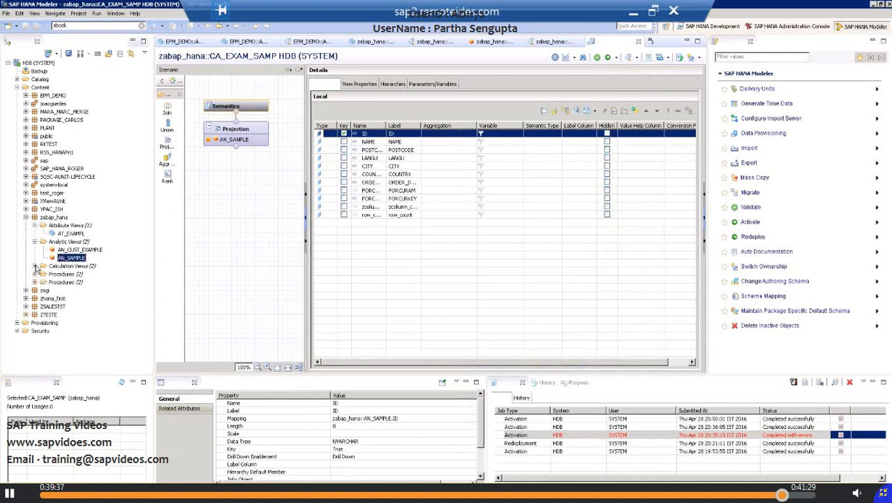
left_click(81, 283)
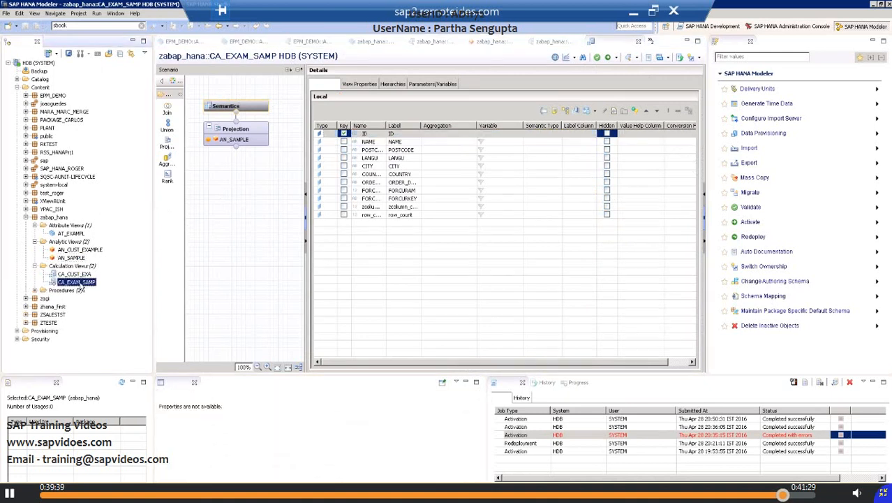
left_click(77, 275)
right_click(78, 277)
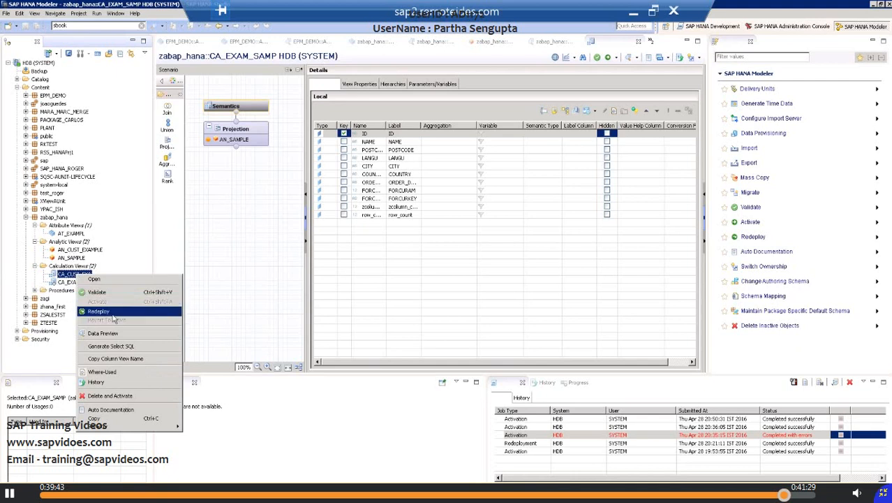
left_click(73, 282)
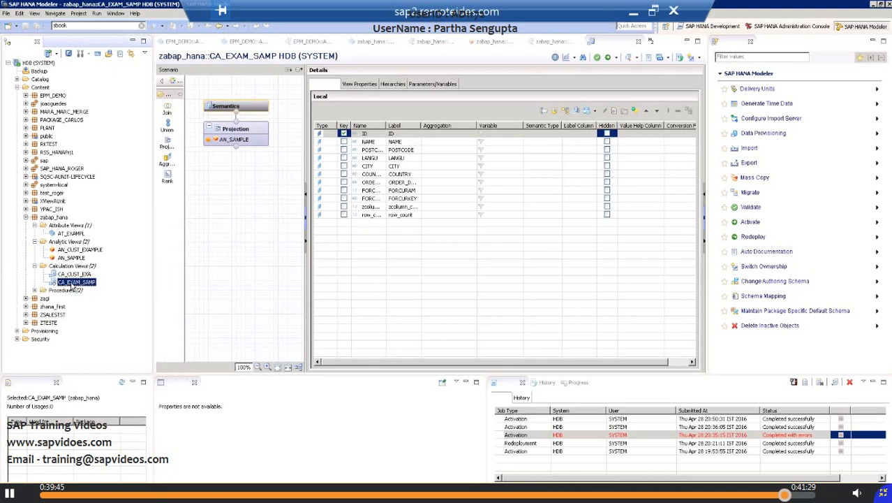
right_click(72, 285)
left_click(98, 311)
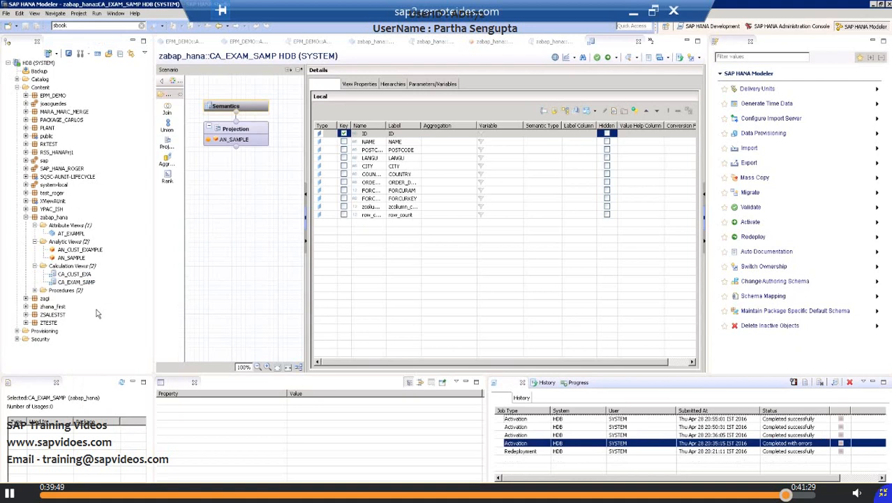
Step: Preview the data of calculation view CA_EXAM_SAMP and display it as raw data
left_click(73, 282)
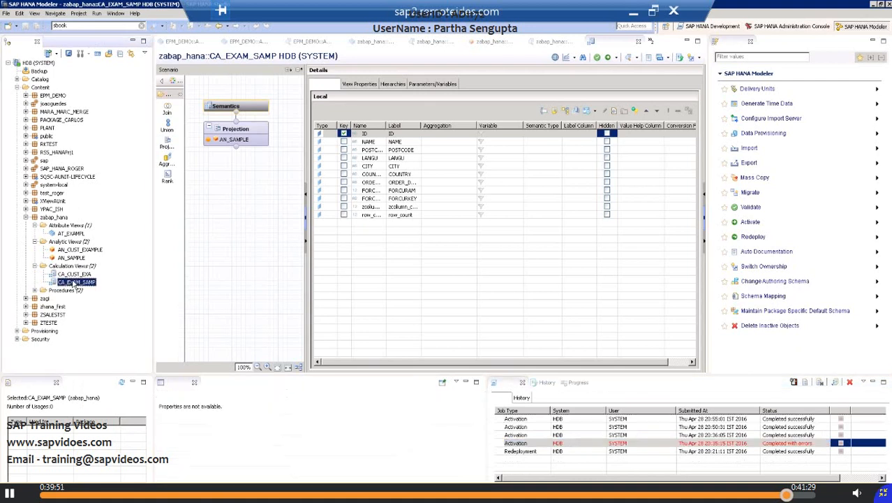
right_click(73, 283)
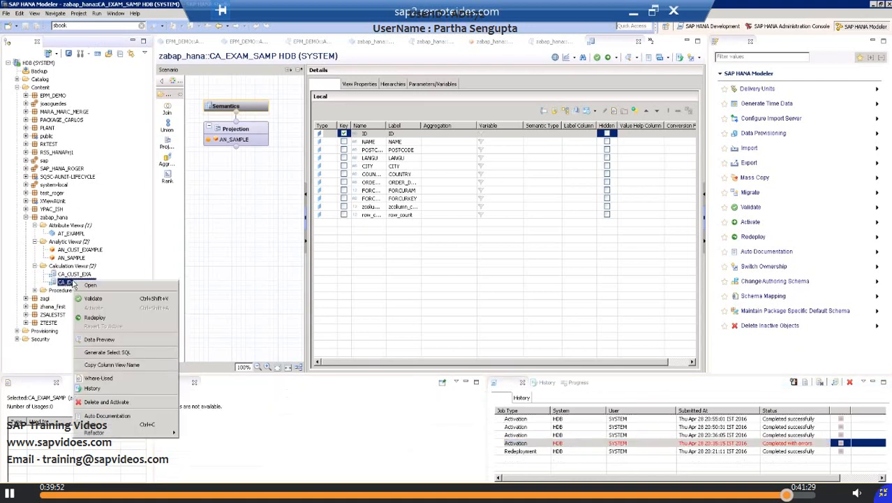
left_click(108, 340)
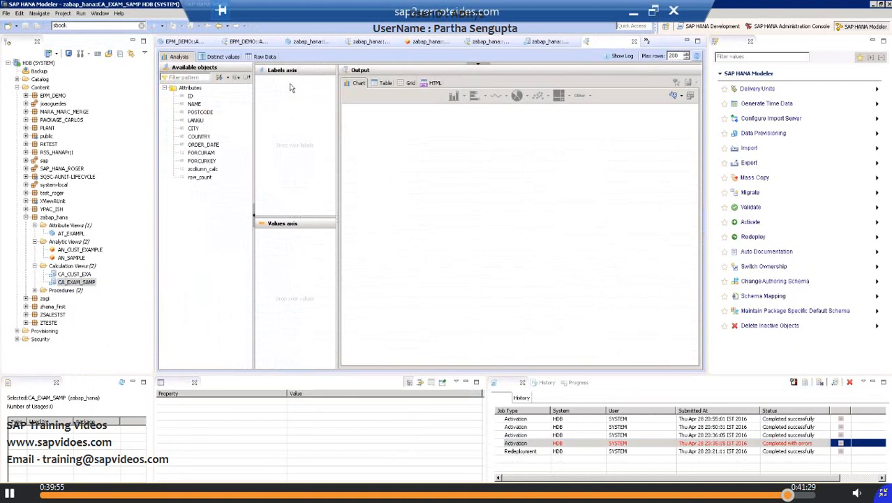
left_click(272, 57)
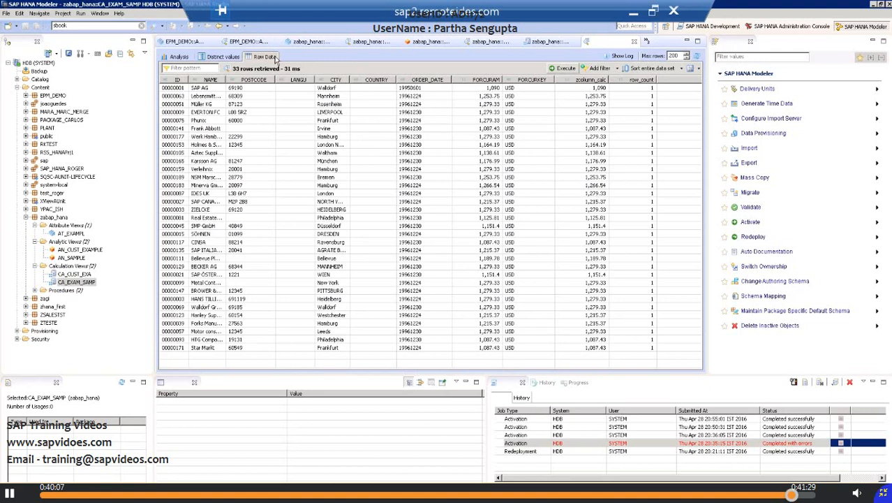
Step: Return to the CA_EXAM_SAMP definition and try to add attribute view AT_EXAMPL to its Projection node
double_click(77, 282)
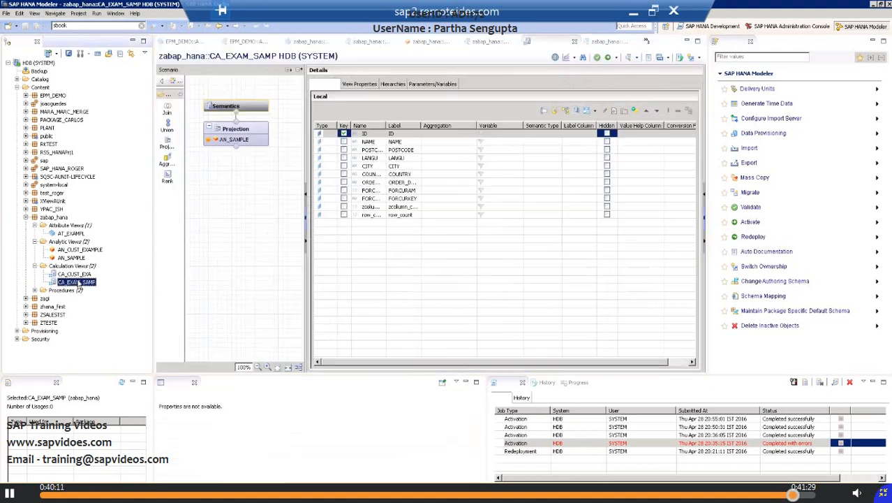
left_click(74, 236)
left_click_drag(74, 235, 223, 139)
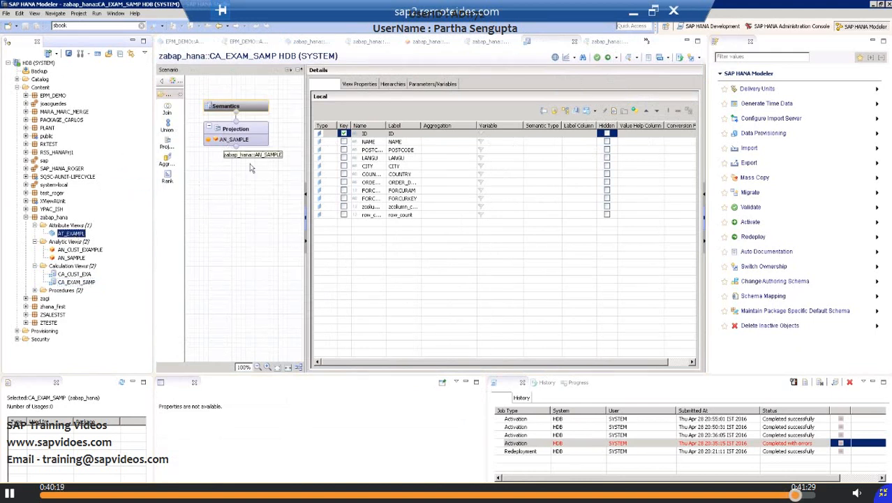
left_click_drag(75, 234, 241, 140)
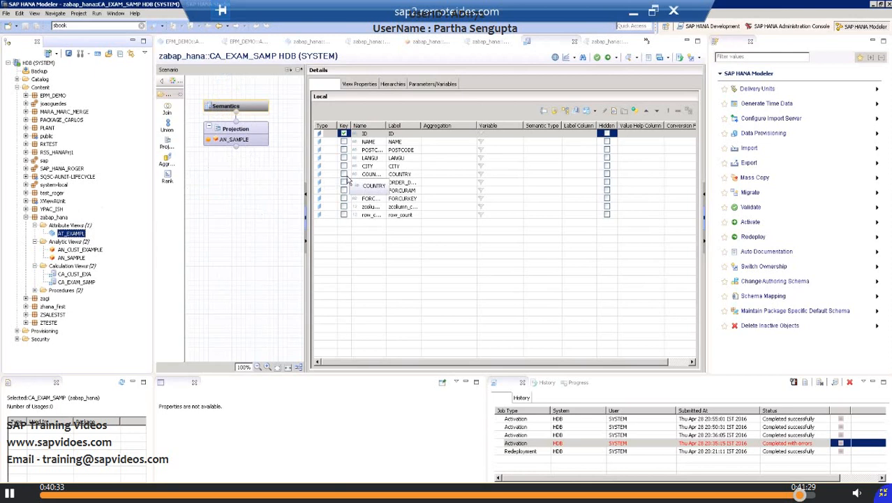
left_click_drag(349, 180, 349, 182)
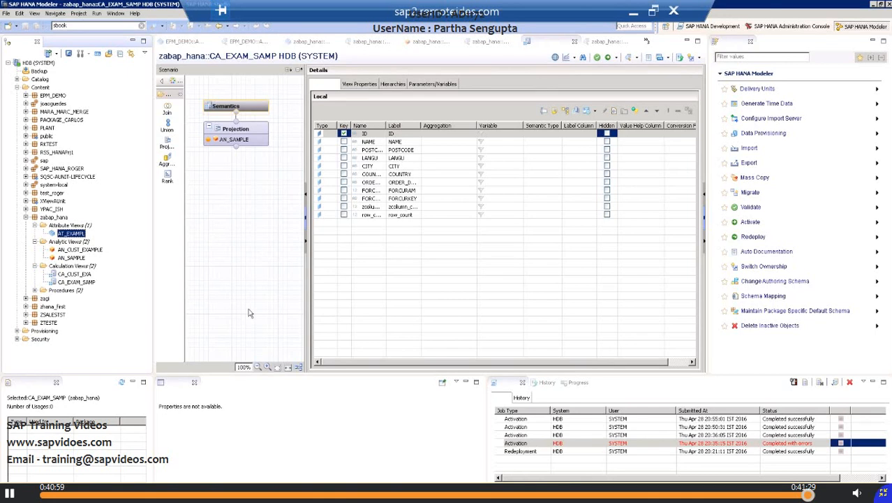
Step: Switch to the ABAP Programming for SAP HANA PDF in Adobe Reader and go to the Consuming HANA Views via Native SQL slide
left_click(637, 14)
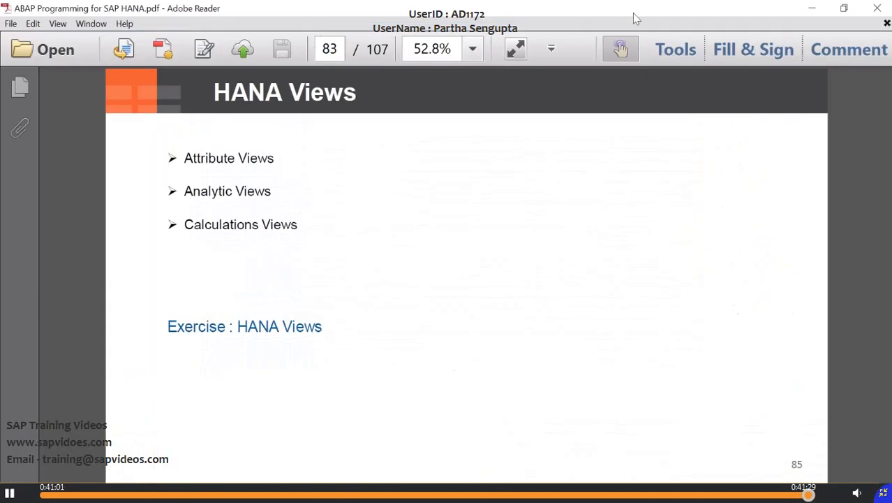
left_click(294, 493)
scroll(373, 293, "down", 1)
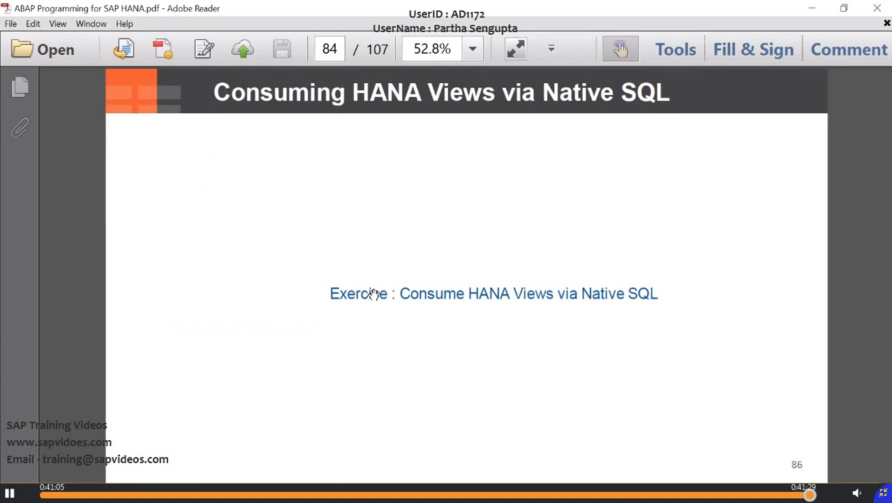